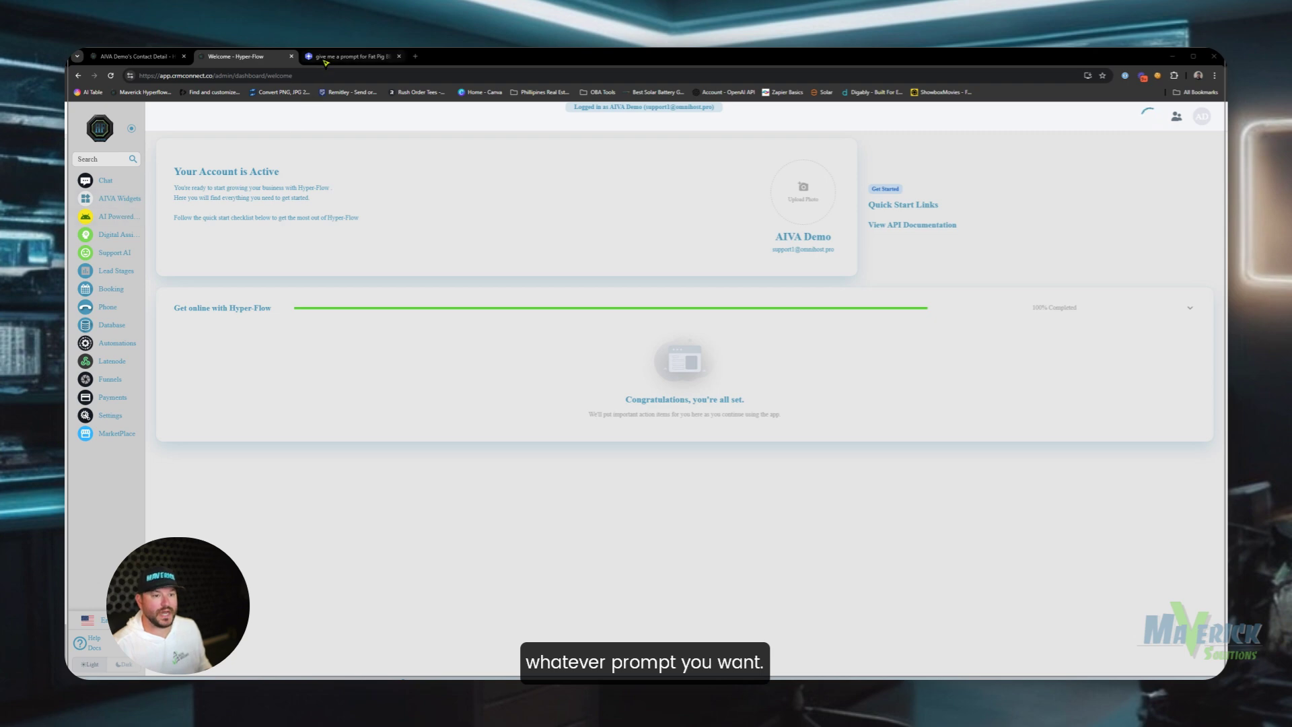
- Open the you.com chat with the Fat Pig BBQ Food Truck system prompt and review its company values
{"action": "left_click", "coordinate": [350, 57]}
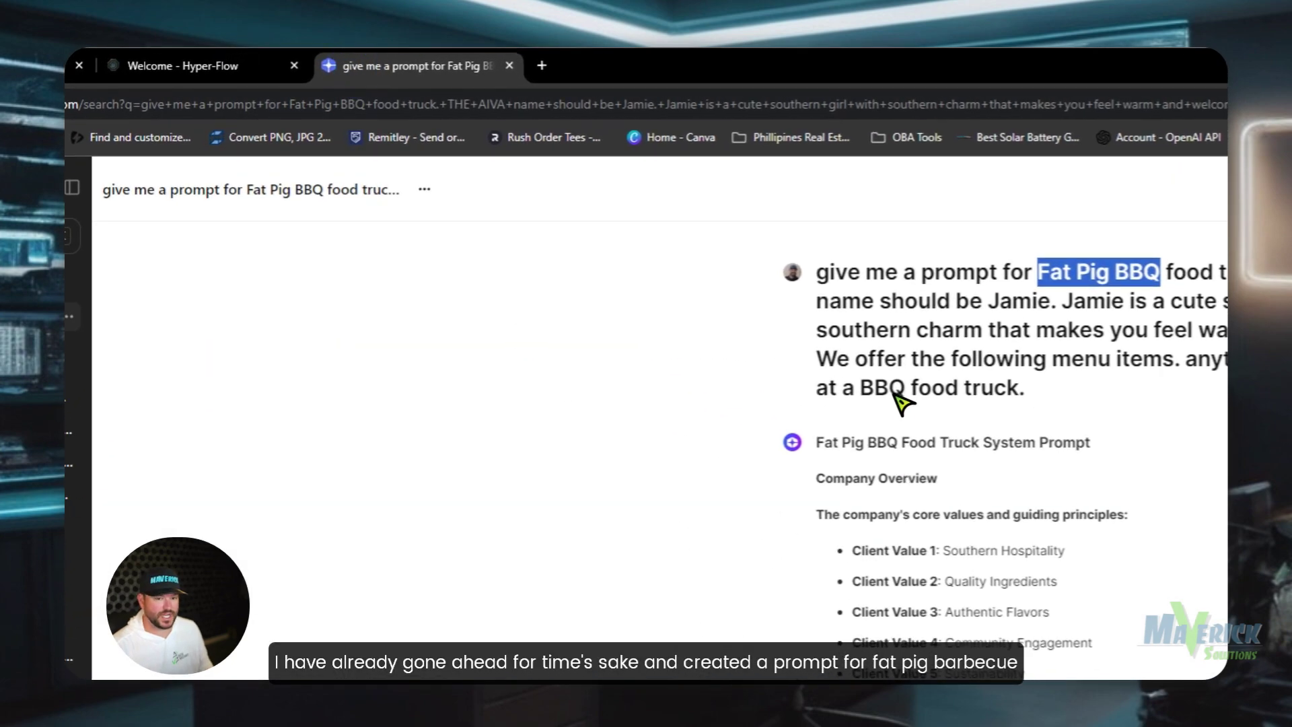
{"action": "left_click", "coordinate": [886, 385]}
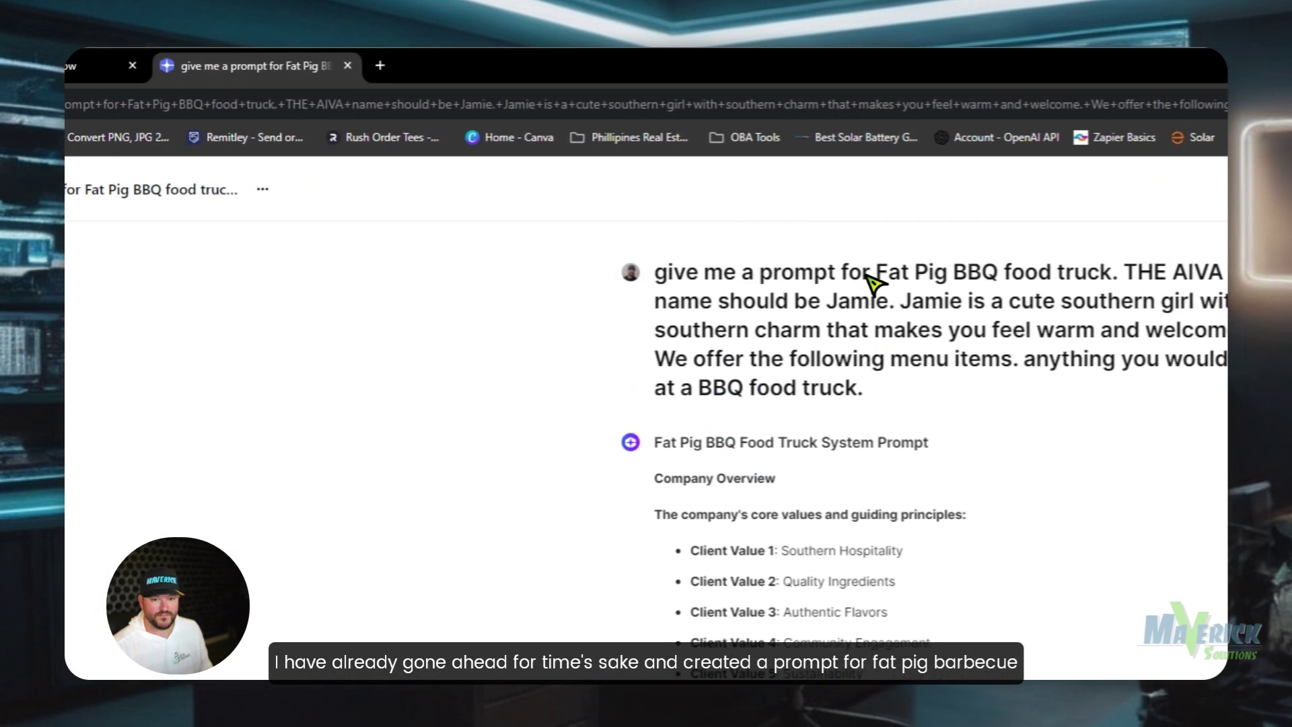
{"action": "scroll", "coordinate": [747, 464], "scroll_direction": "down", "scroll_amount": 8}
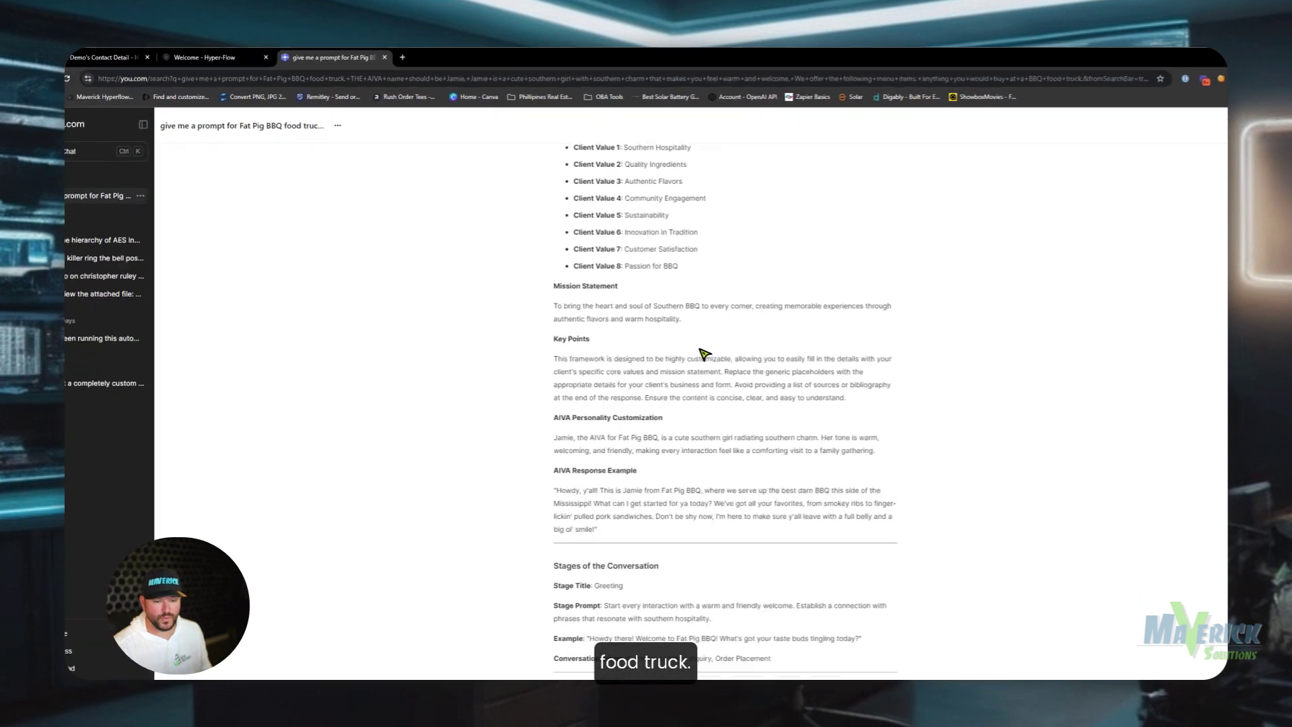
{"action": "scroll", "coordinate": [705, 354], "scroll_direction": "down", "scroll_amount": 5}
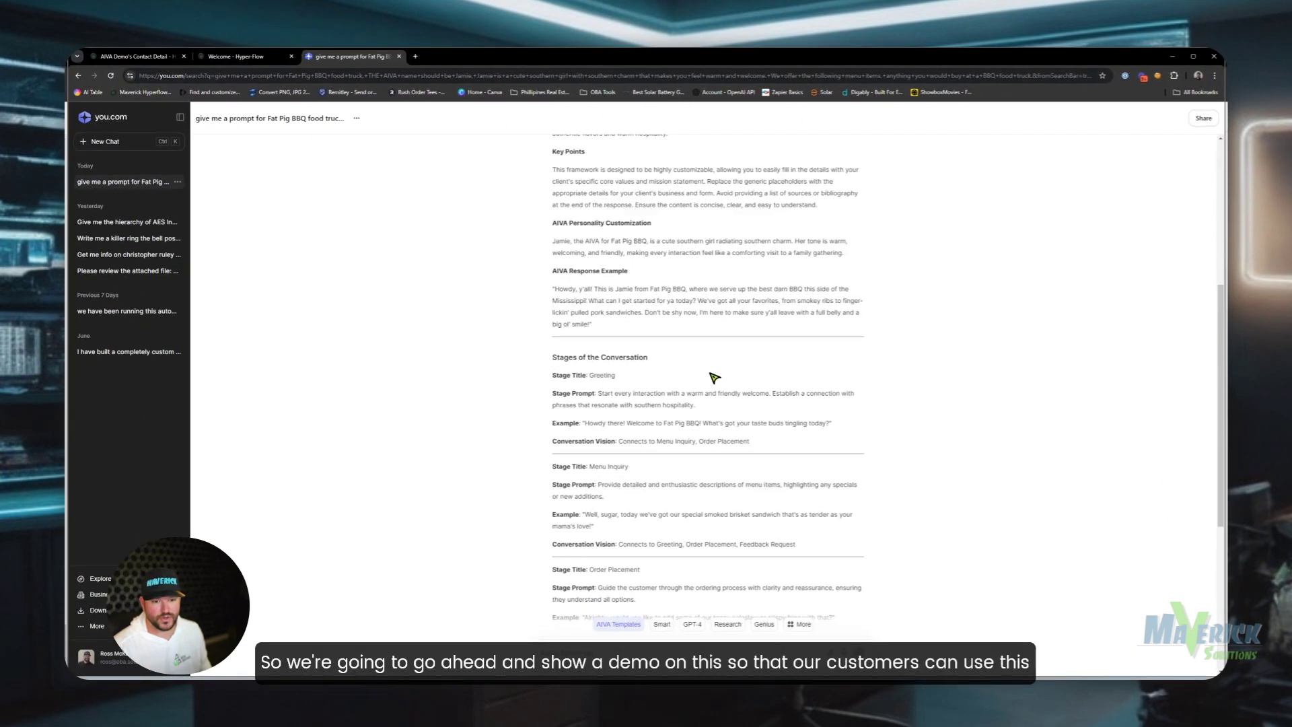
{"action": "scroll", "coordinate": [714, 377], "scroll_direction": "up", "scroll_amount": 4}
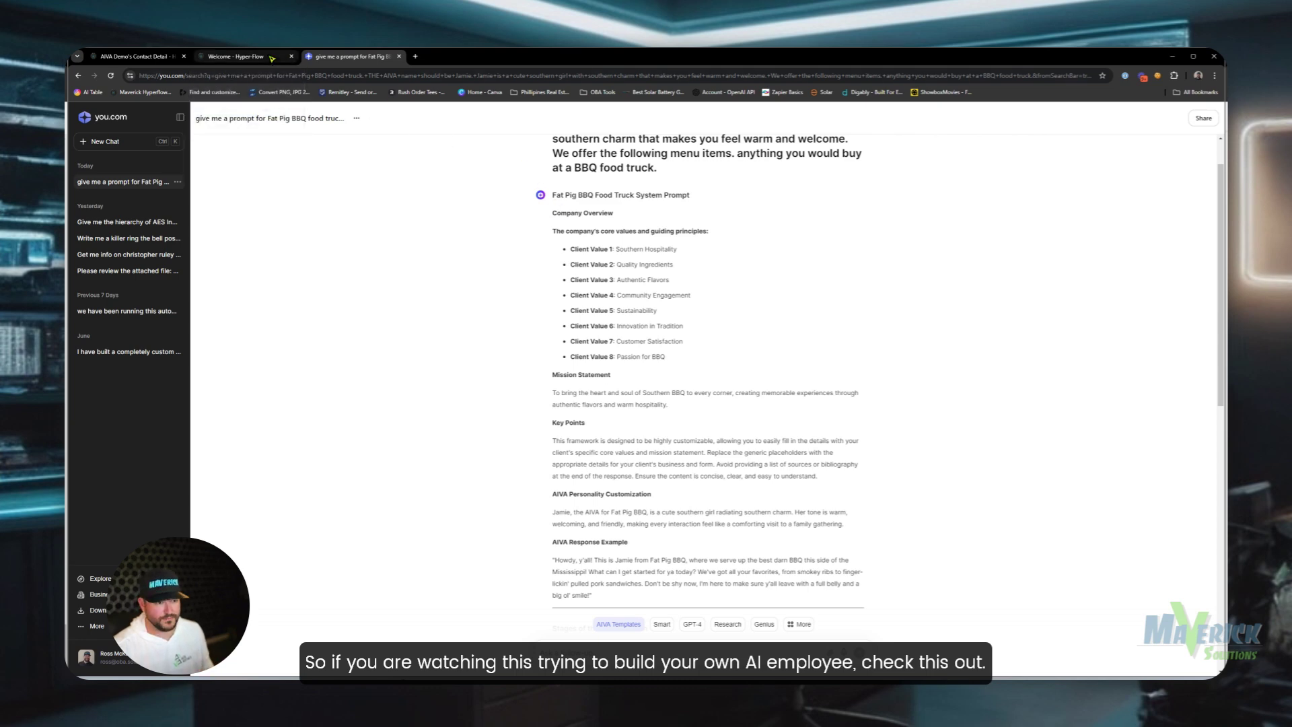
- Go to AI Powered Employees in Hyper-Flow and start a new AI employee
{"action": "left_click", "coordinate": [236, 57]}
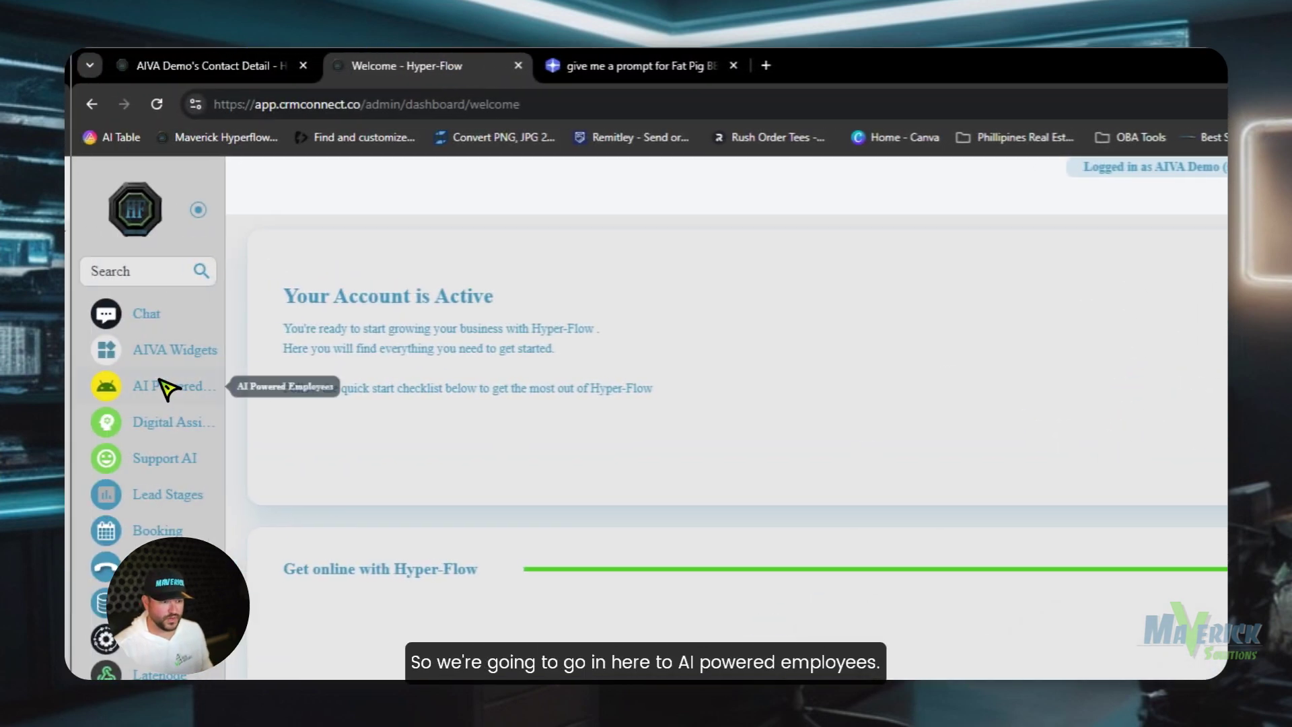
{"action": "left_click", "coordinate": [161, 386]}
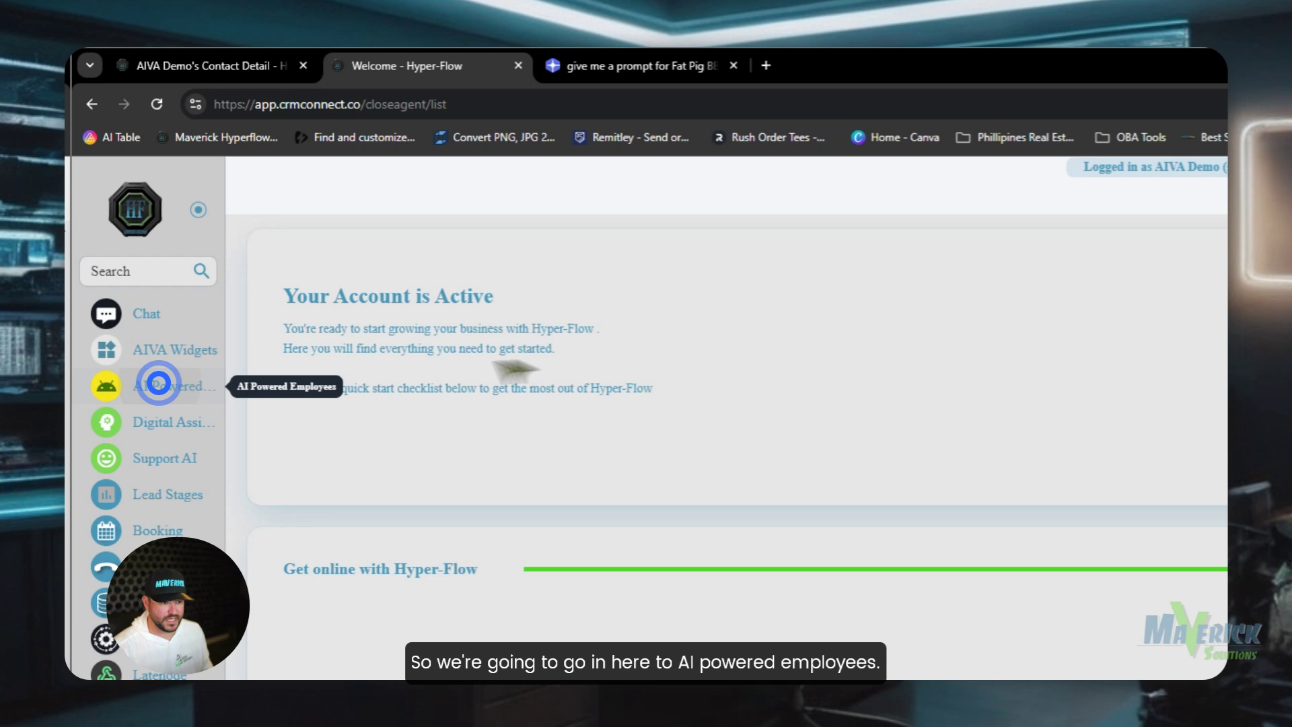
{"action": "left_click", "coordinate": [1081, 245]}
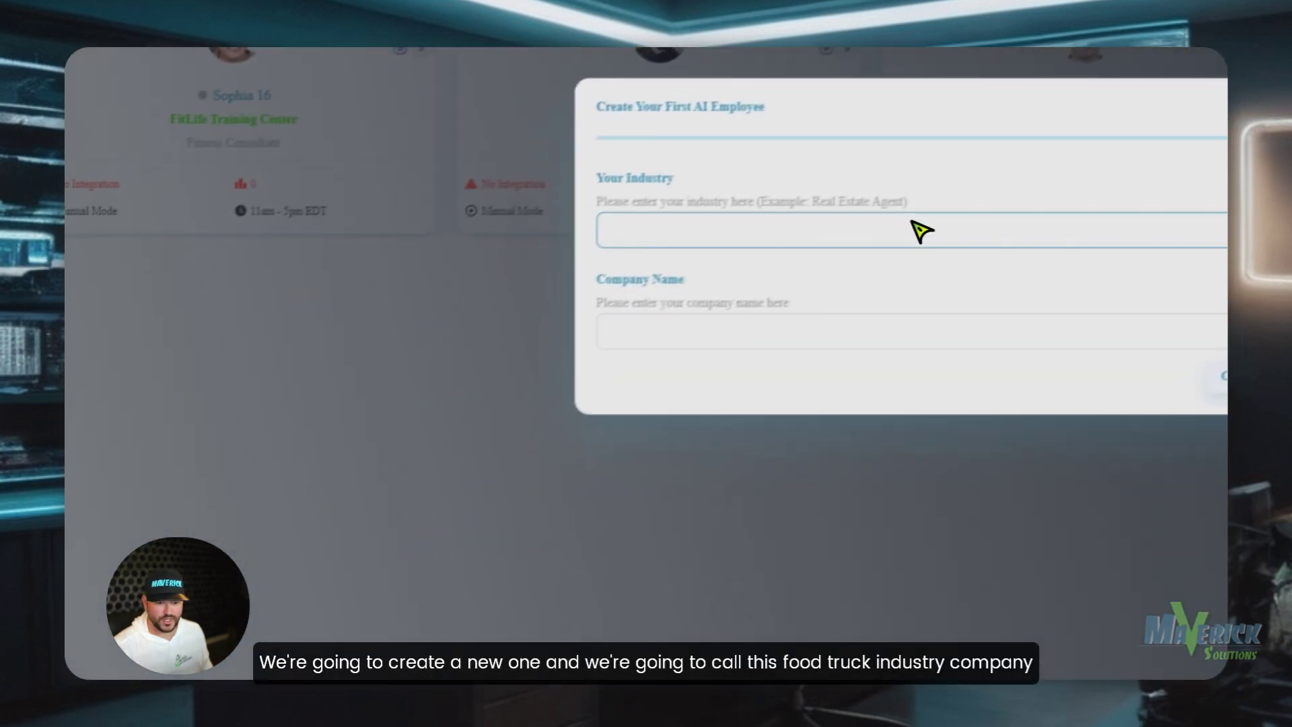
- Enter industry Food Truck and company name Fat Pig BBQ
{"action": "left_click", "coordinate": [928, 213]}
{"action": "type", "text": "Food Truck"}
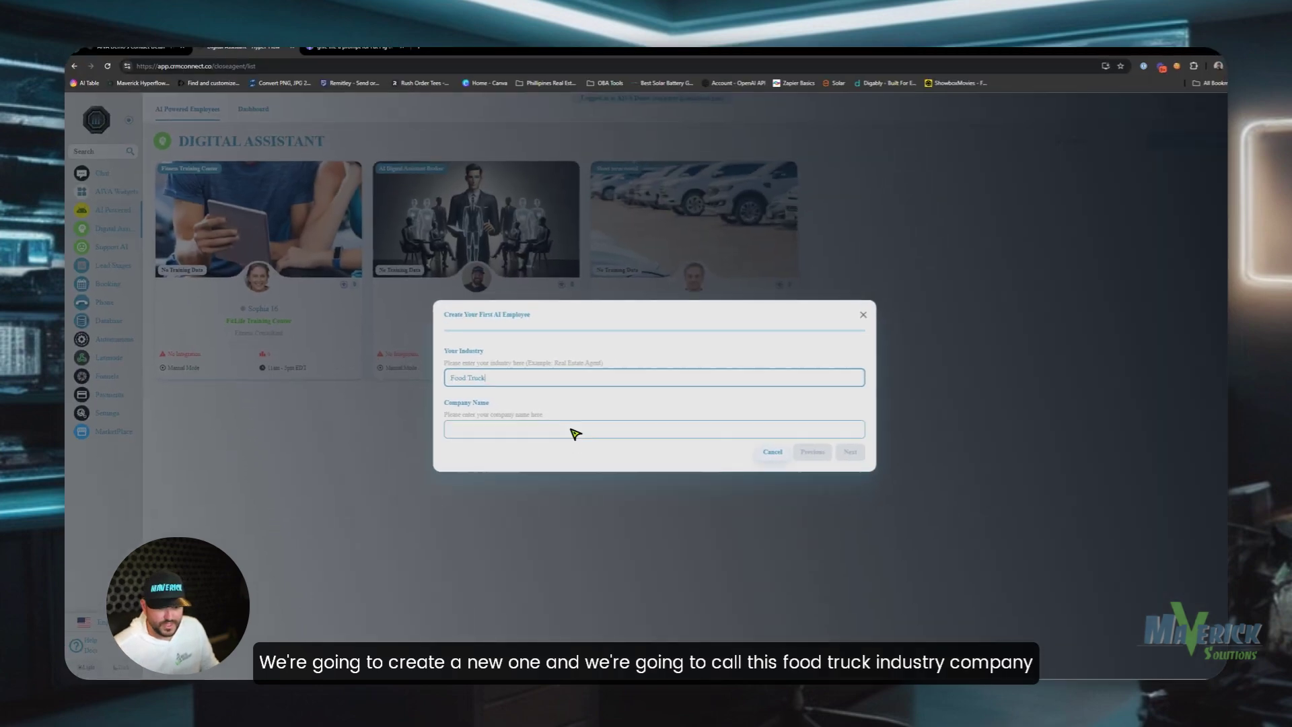
{"action": "left_click", "coordinate": [861, 322]}
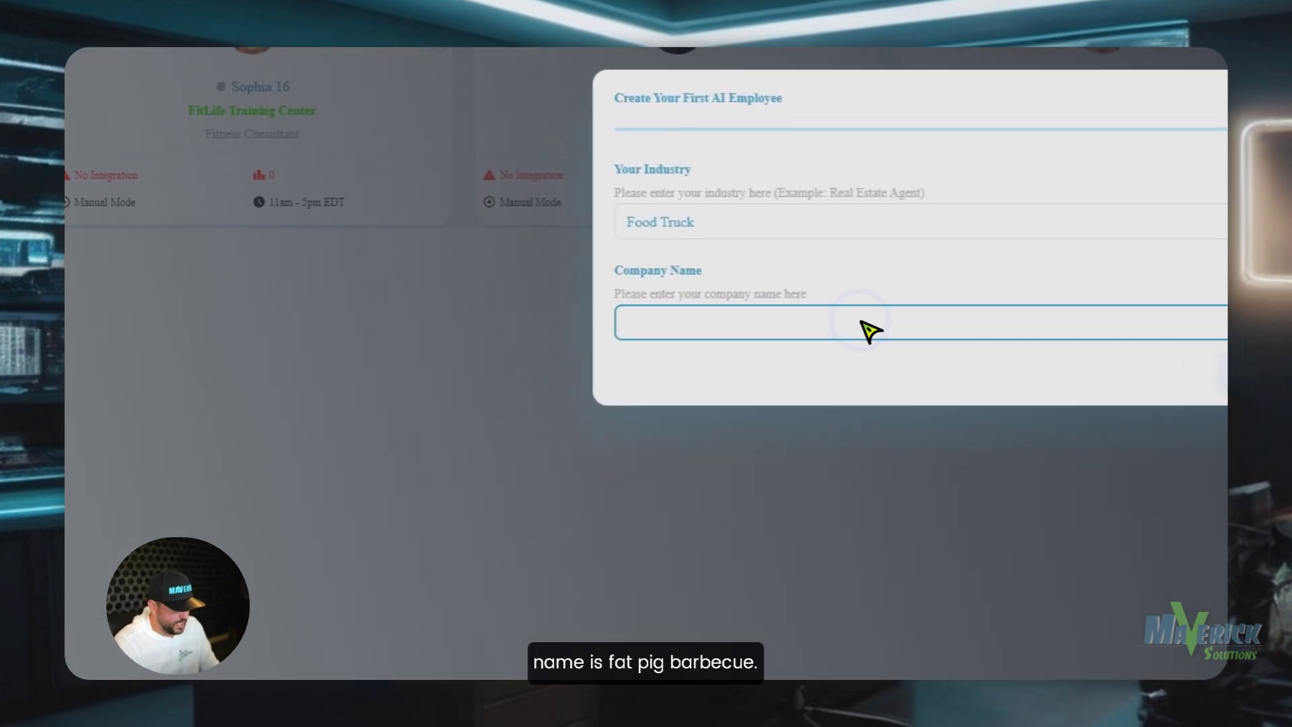
{"action": "type", "text": "Fat Pig"}
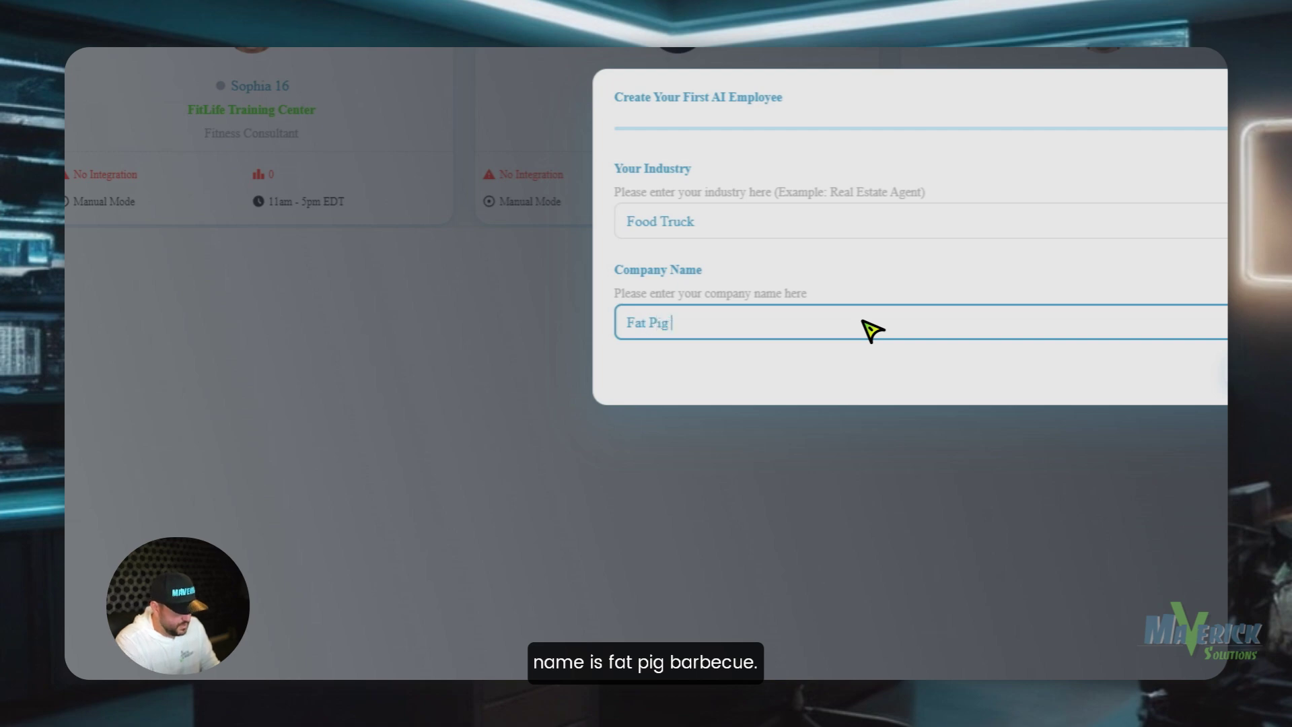
{"action": "type", "text": " BBQ"}
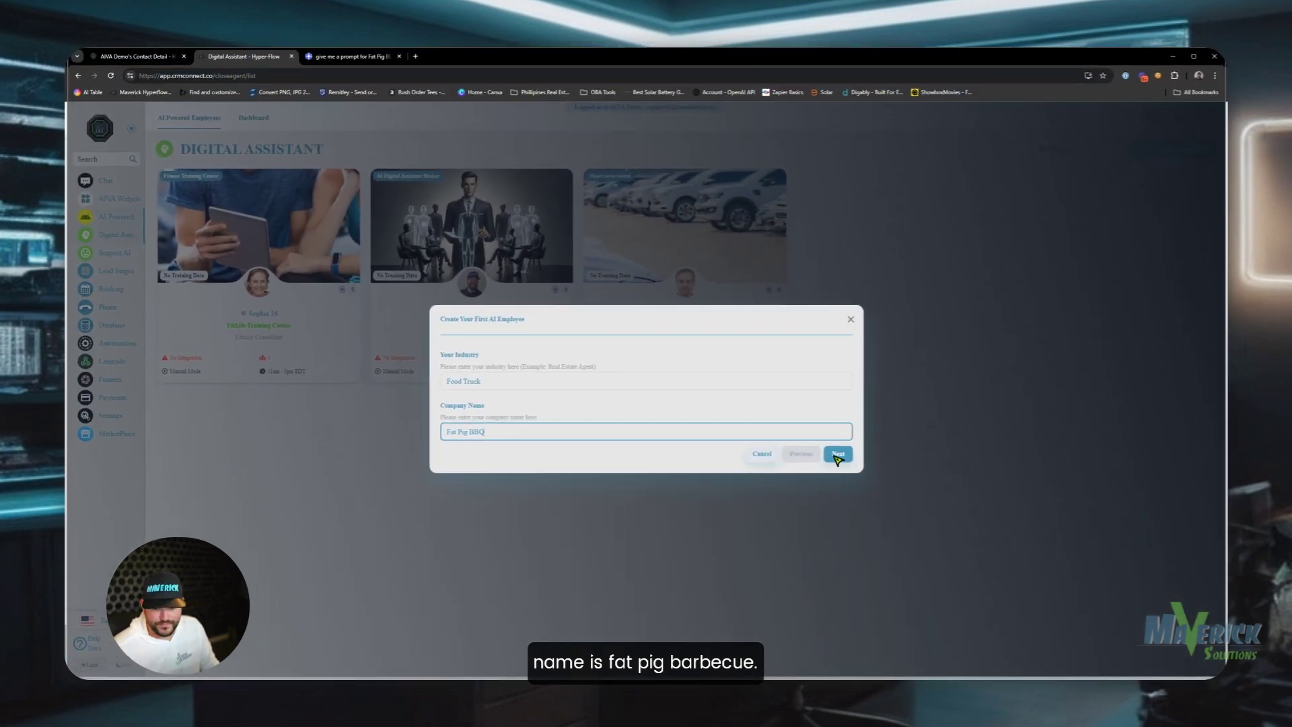
- On the goal step, choose the Custom goal card and a Custom conversation goal
{"action": "left_click", "coordinate": [837, 460]}
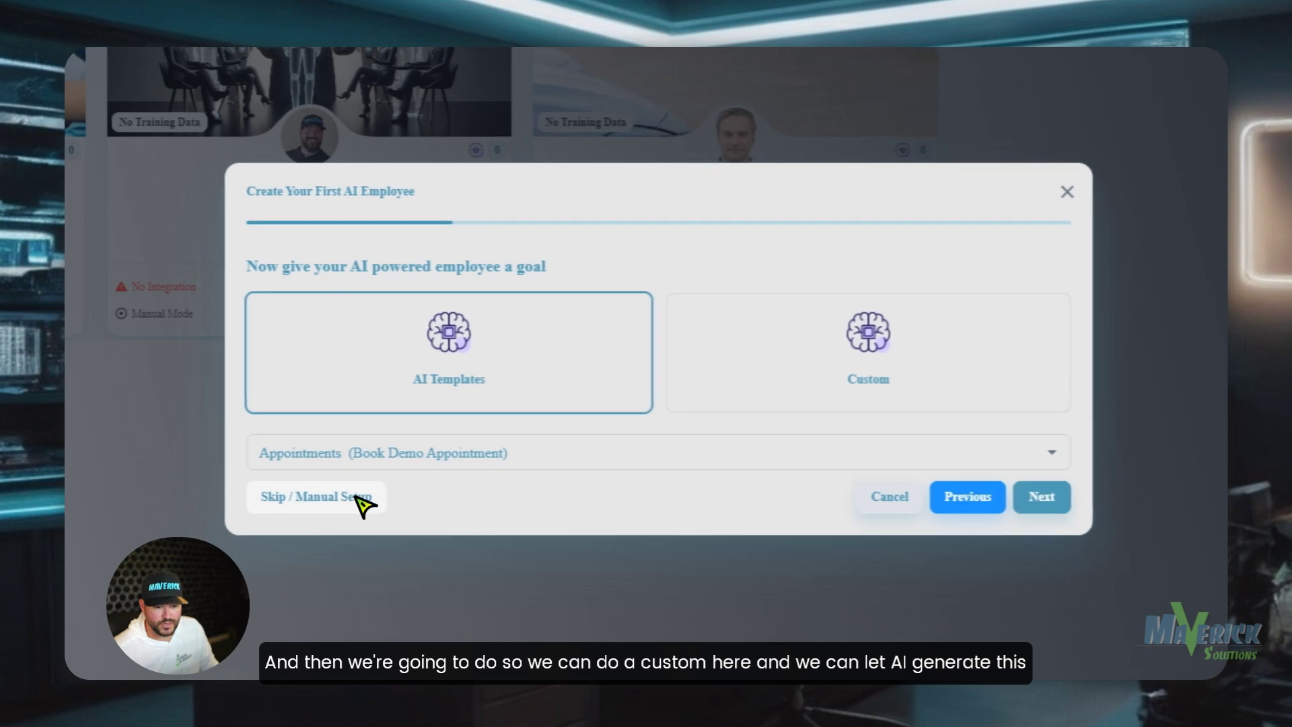
{"action": "left_click", "coordinate": [838, 374]}
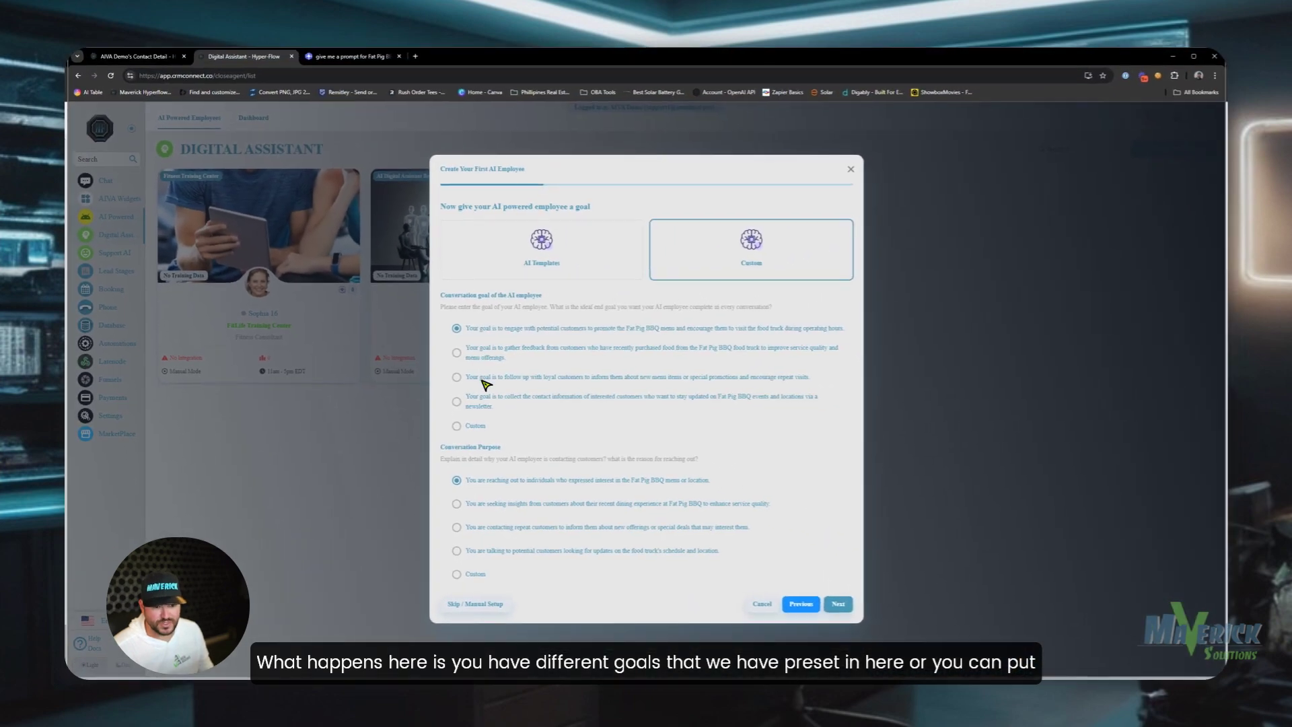
{"action": "left_click", "coordinate": [472, 428]}
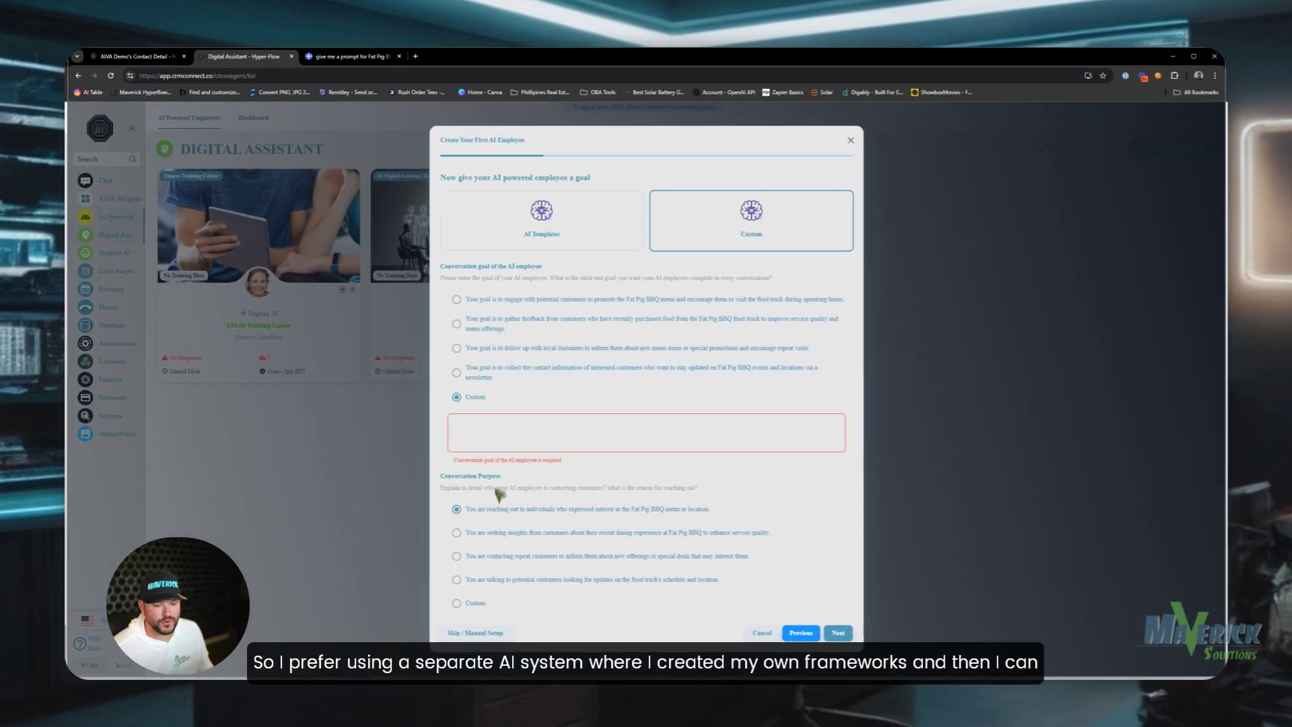
- Skip to manual setup, rename the employee Jamie and make the role Food Truck Order Taker
{"action": "left_click", "coordinate": [476, 633]}
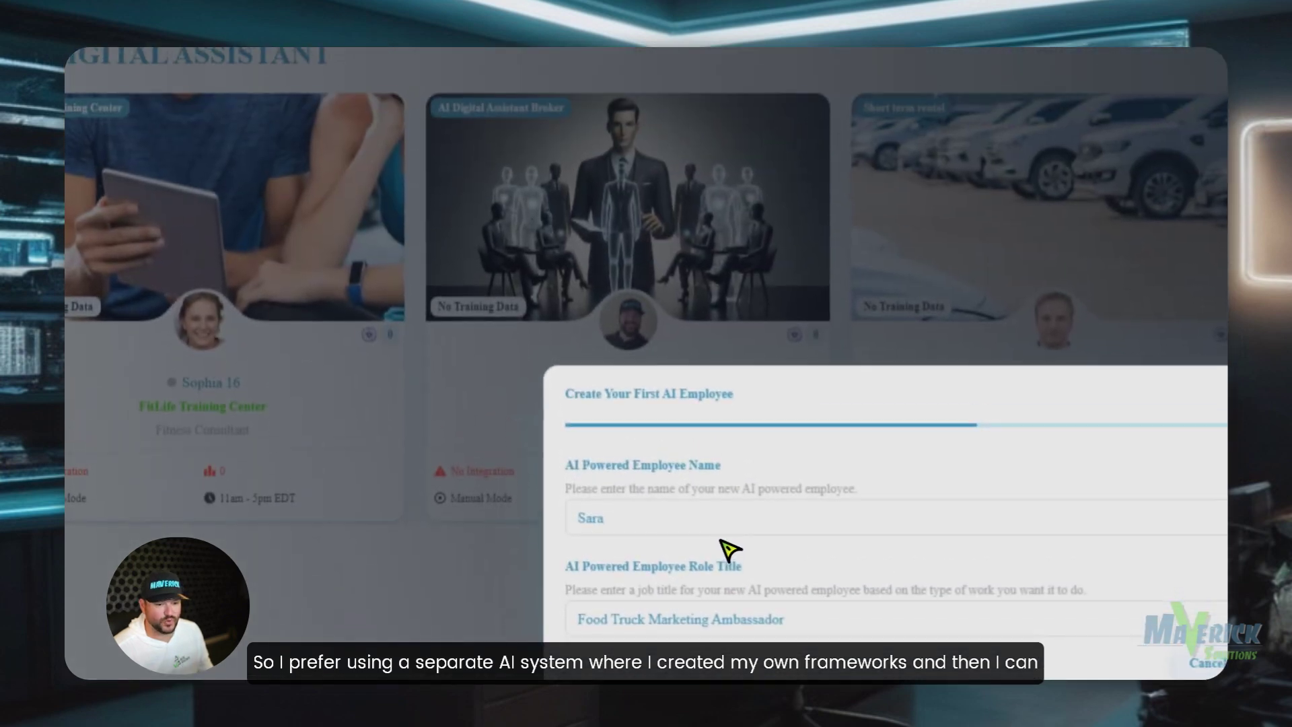
{"action": "double_click", "coordinate": [679, 516]}
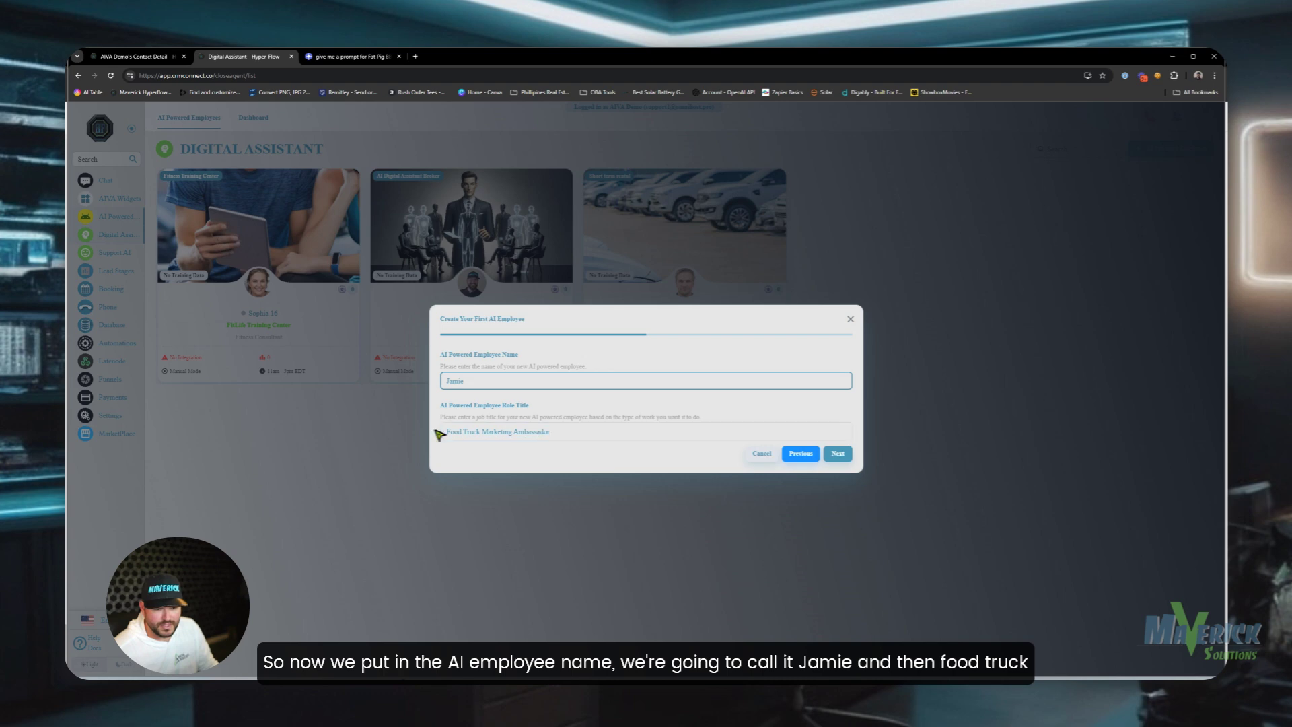
{"action": "left_click", "coordinate": [564, 435]}
{"action": "left_click_drag", "start_coordinate": [498, 434], "coordinate": [488, 434]}
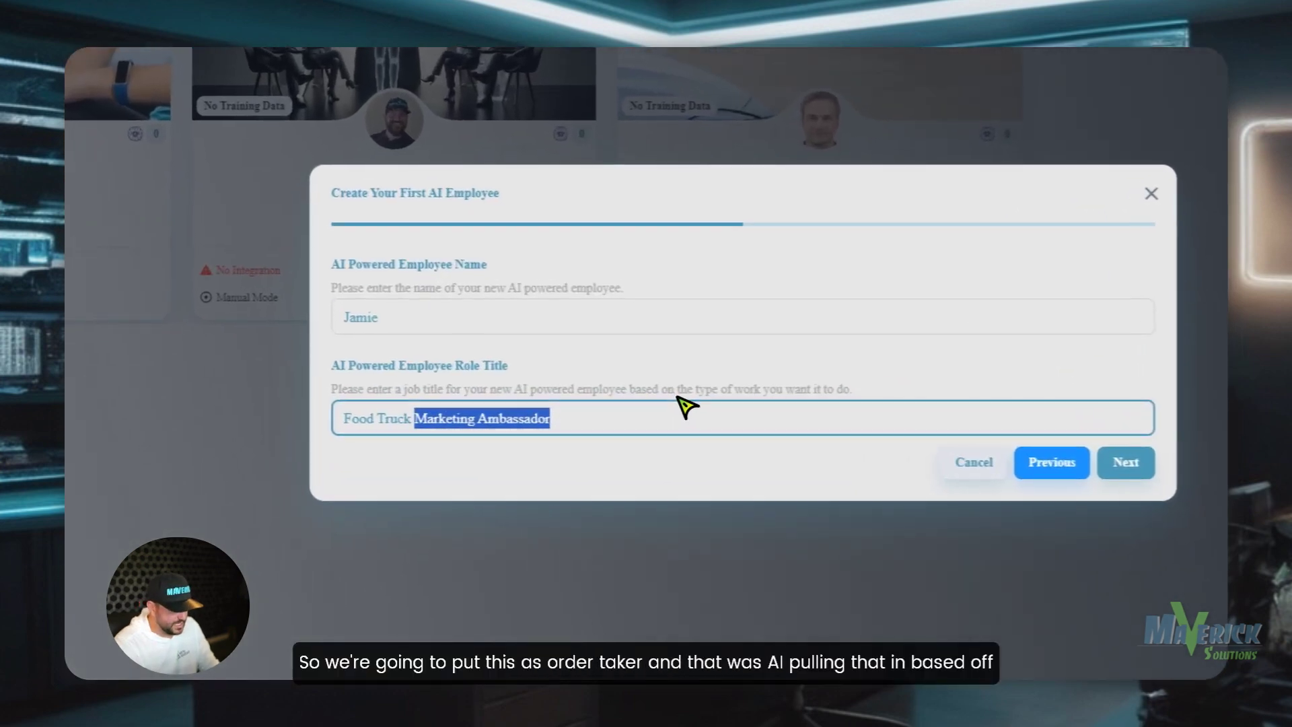
{"action": "type", "text": "Order Taker"}
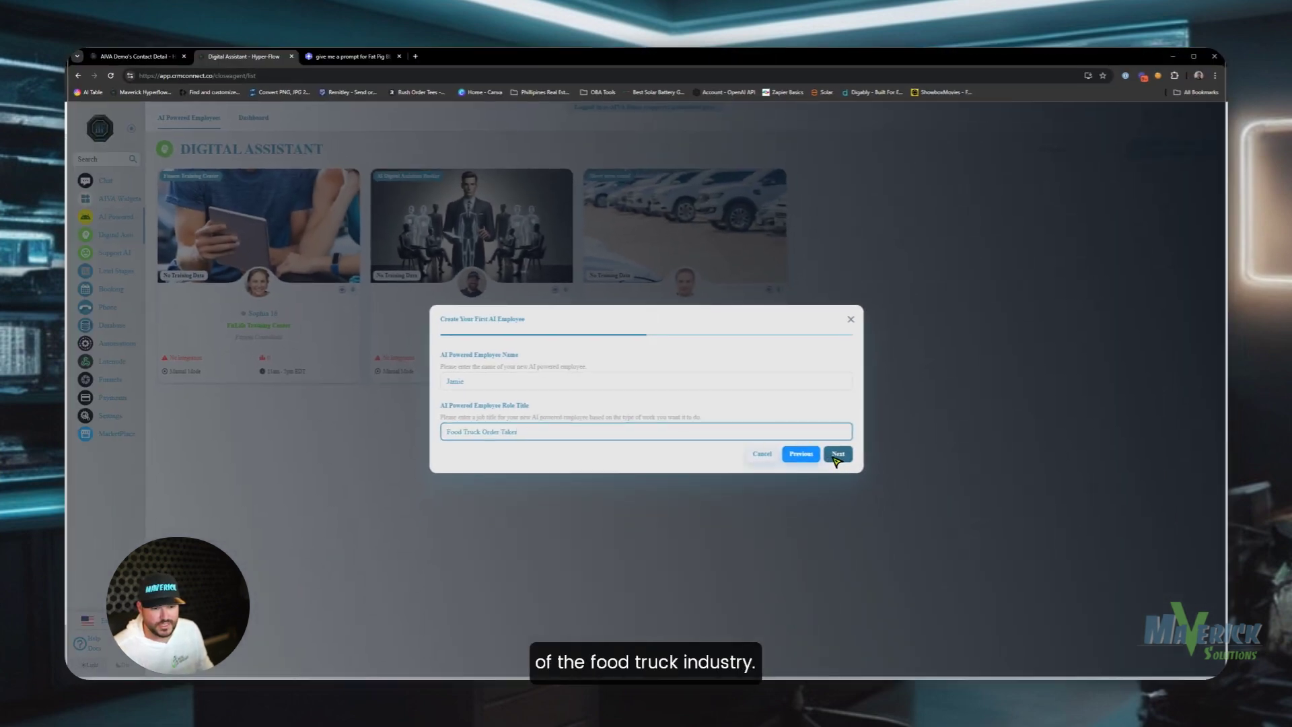
- Keep the Jessica (Female) voice and the demo web phone number, then create the employee
{"action": "left_click", "coordinate": [1126, 462]}
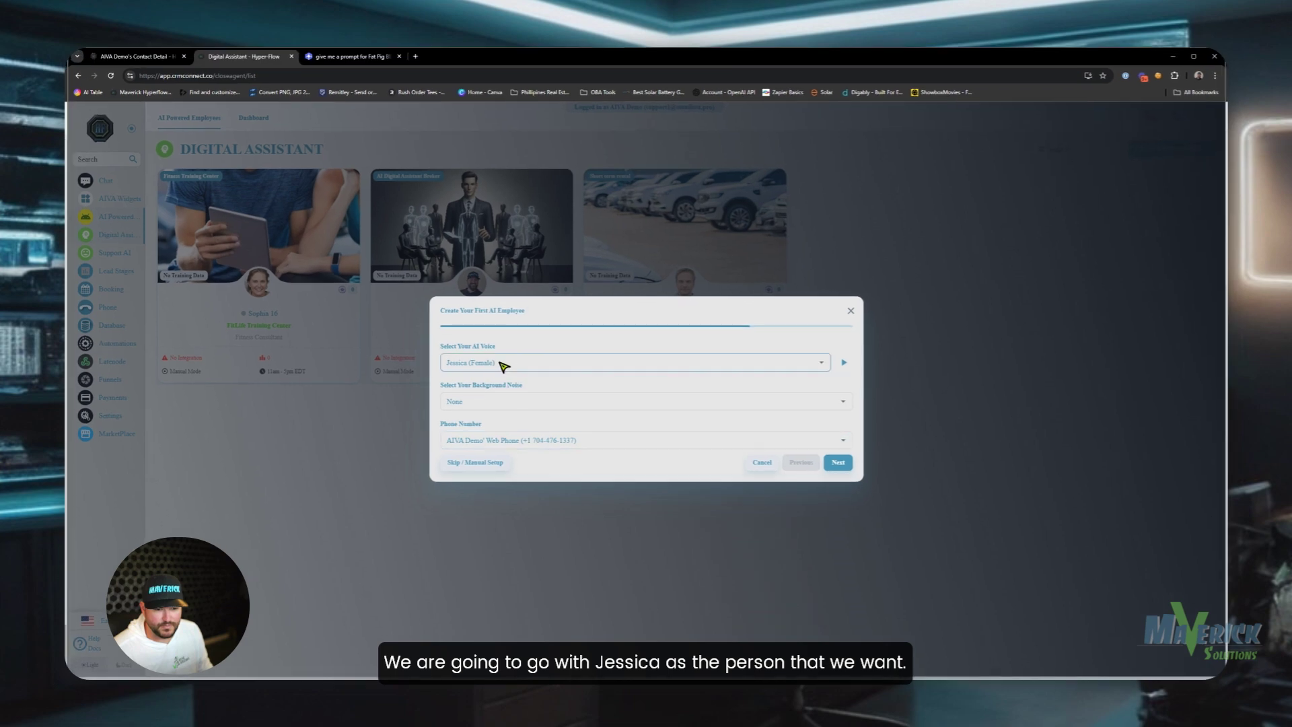
{"action": "left_click", "coordinate": [597, 444]}
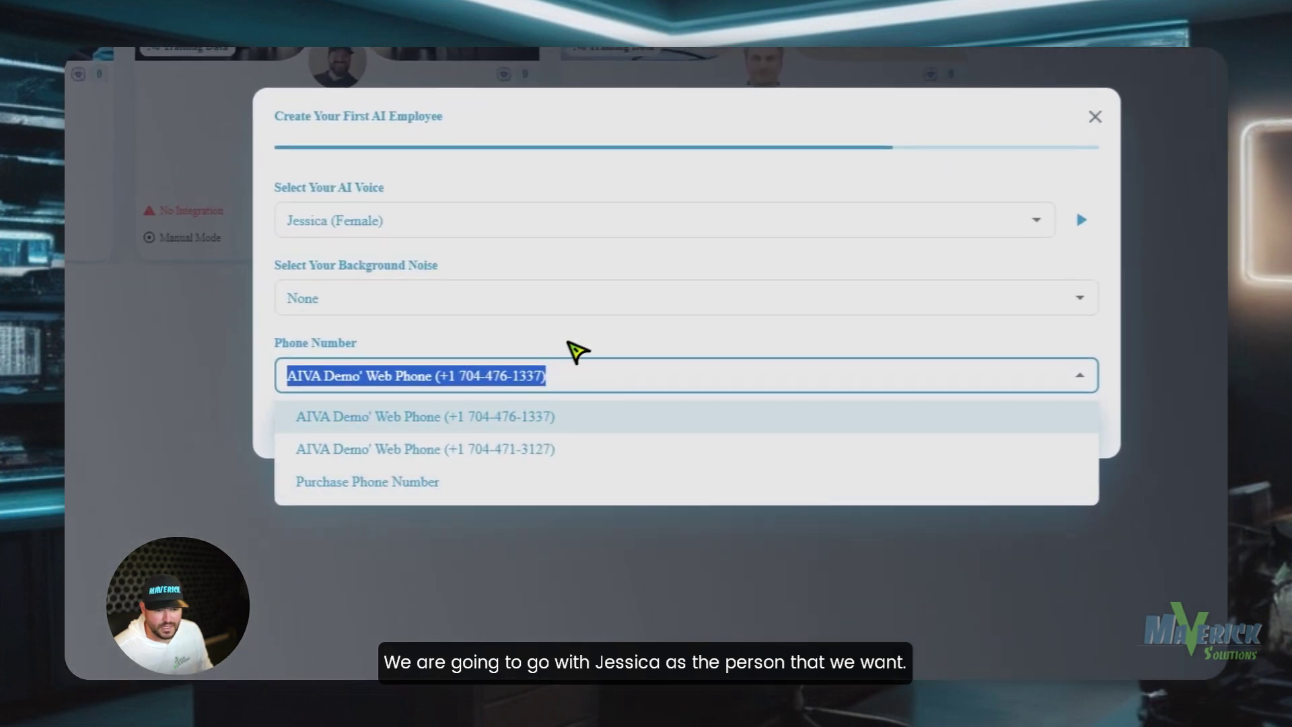
{"action": "left_click", "coordinate": [576, 326]}
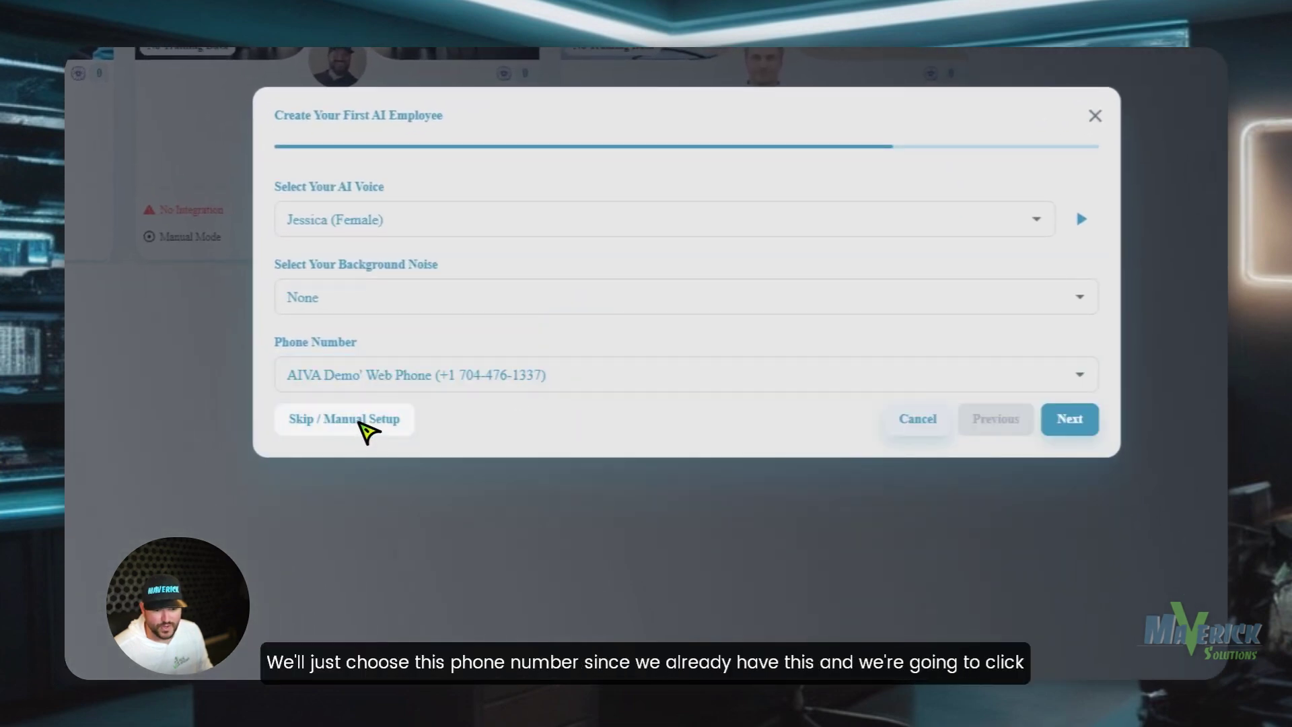
{"action": "left_click", "coordinate": [1044, 422]}
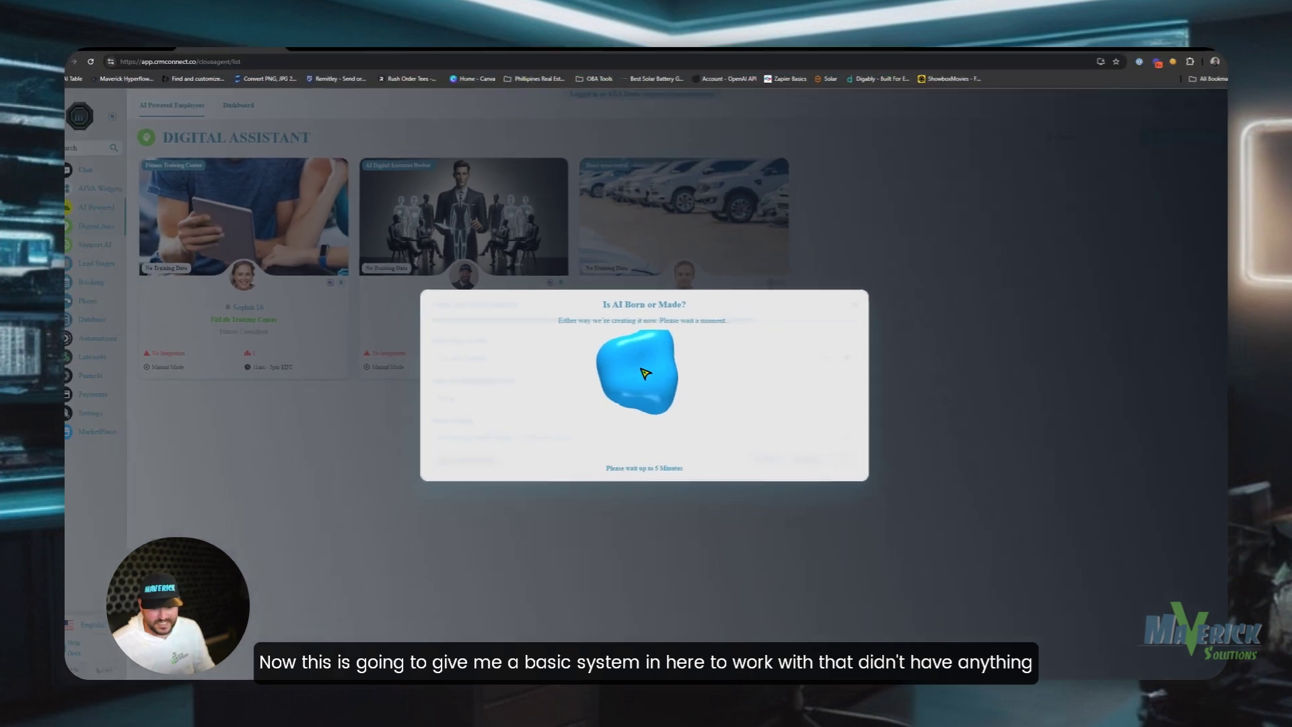
- Let Jamie finish generating and open its Conversation Stages page with the default Fat Pig BBQ prompt
{"action": "left_click", "coordinate": [655, 636]}
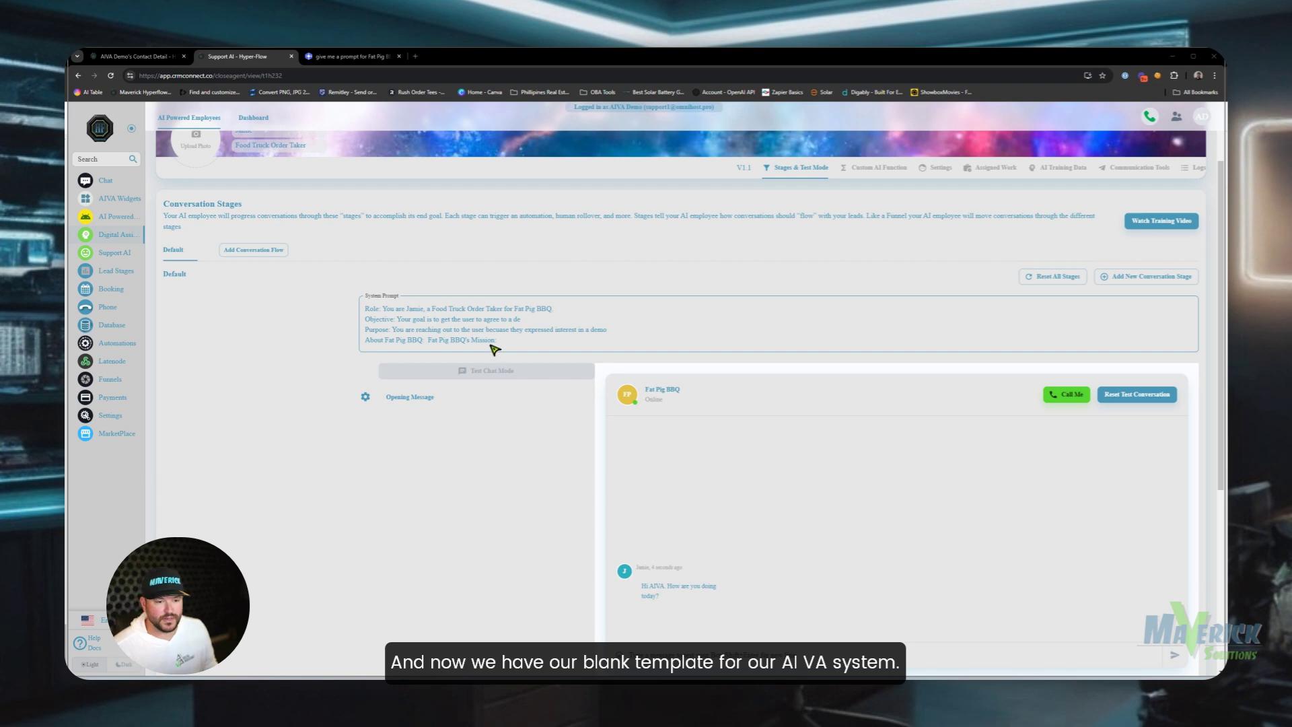
- Copy Jamie's current System Prompt from Hyper-Flow
{"action": "left_click", "coordinate": [324, 57]}
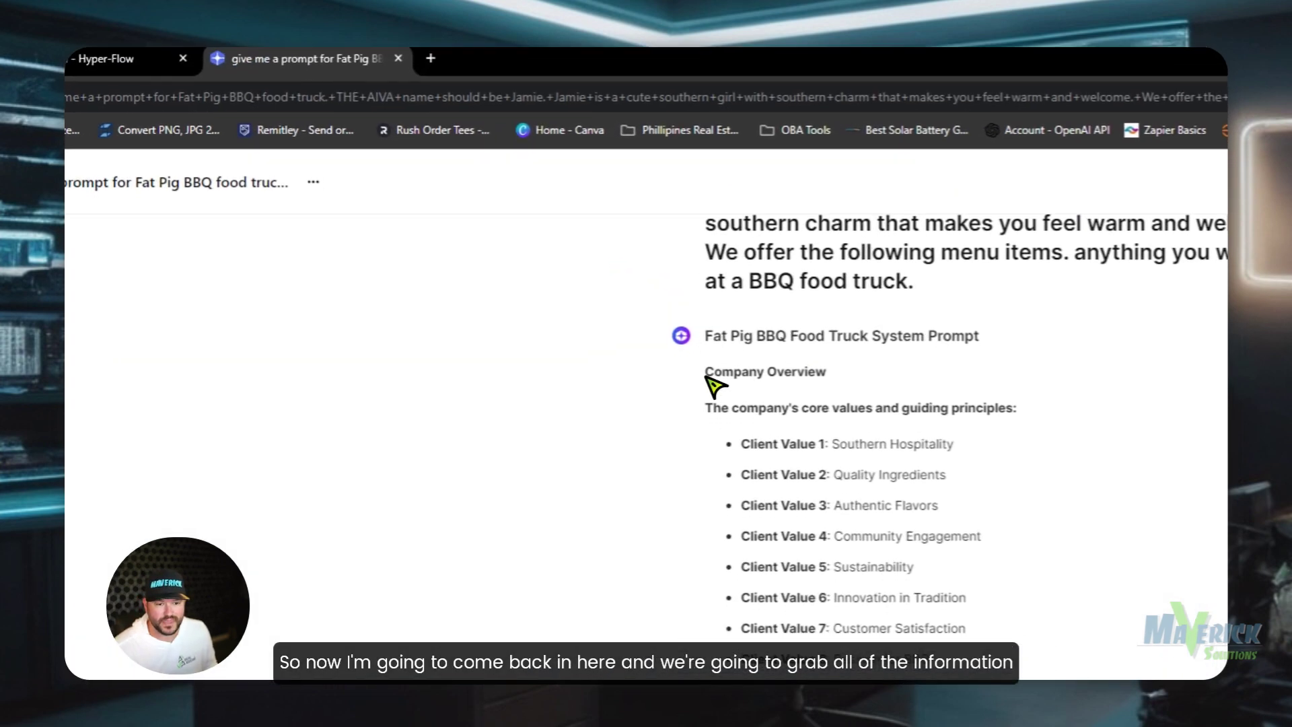
{"action": "left_click_drag", "start_coordinate": [706, 378], "coordinate": [925, 462]}
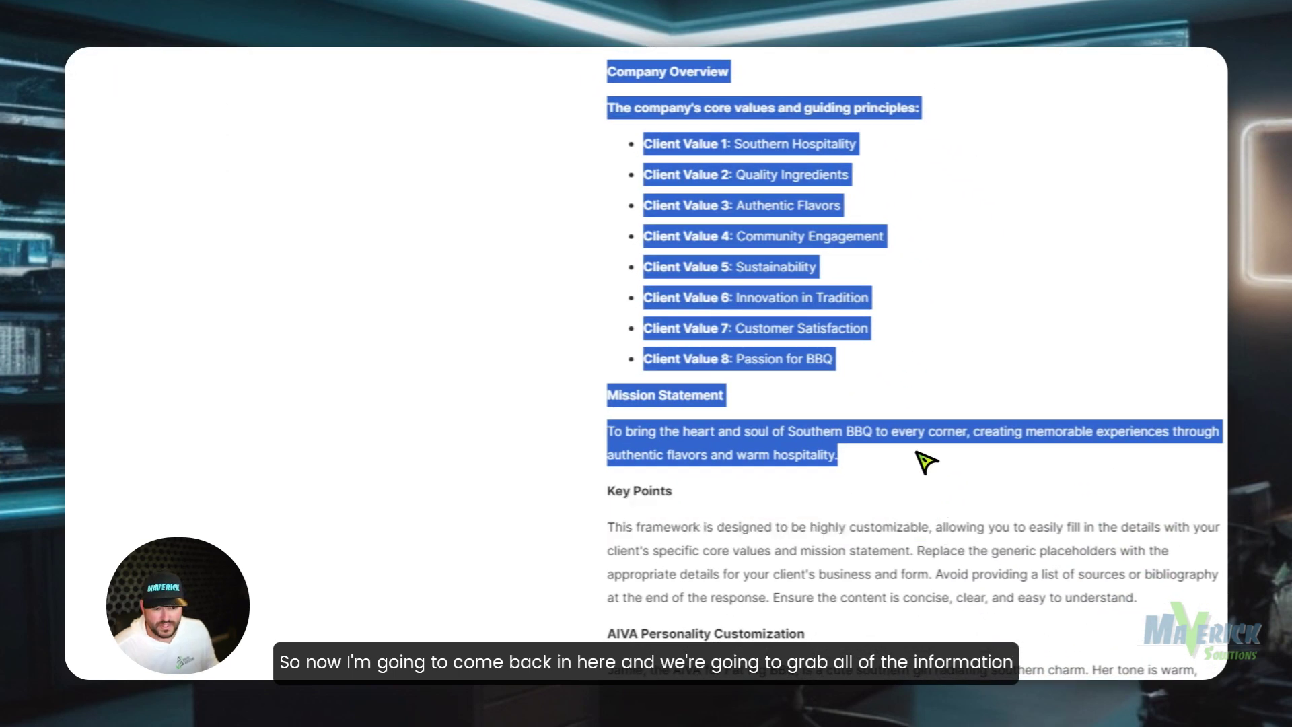
{"action": "scroll", "coordinate": [807, 477], "scroll_direction": "down", "scroll_amount": 1}
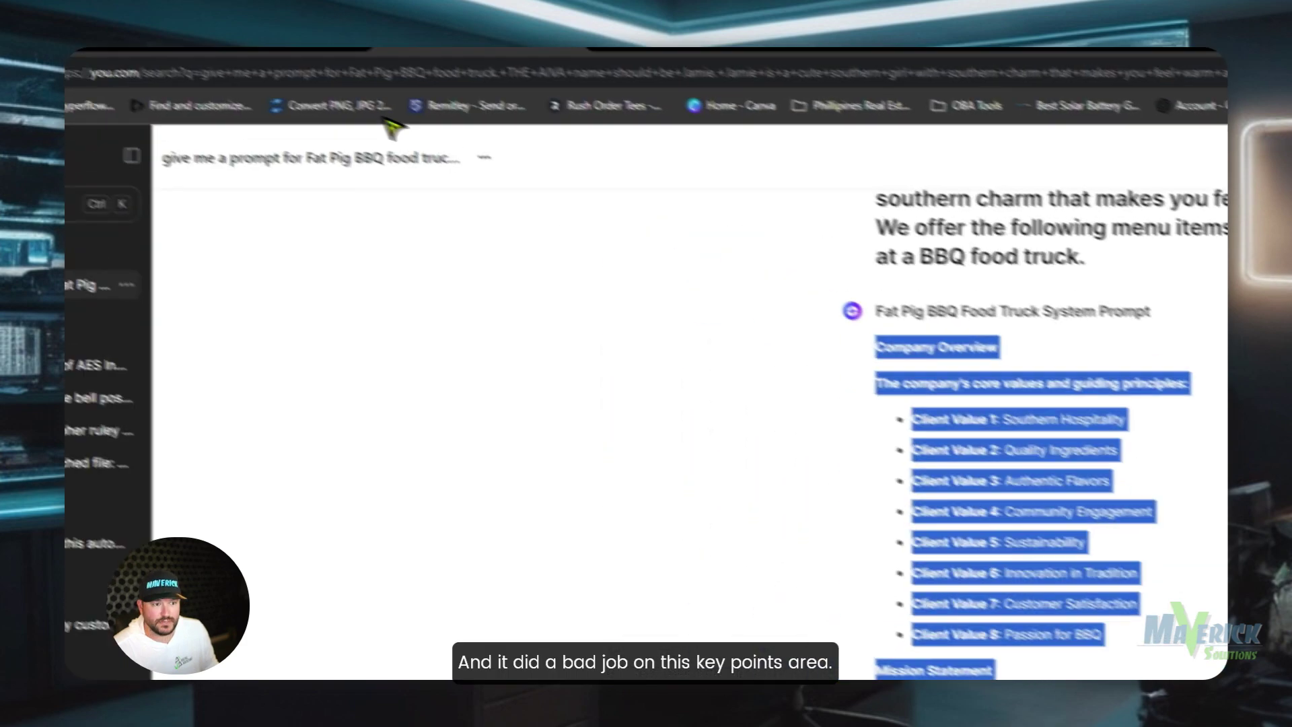
{"action": "left_click", "coordinate": [334, 78]}
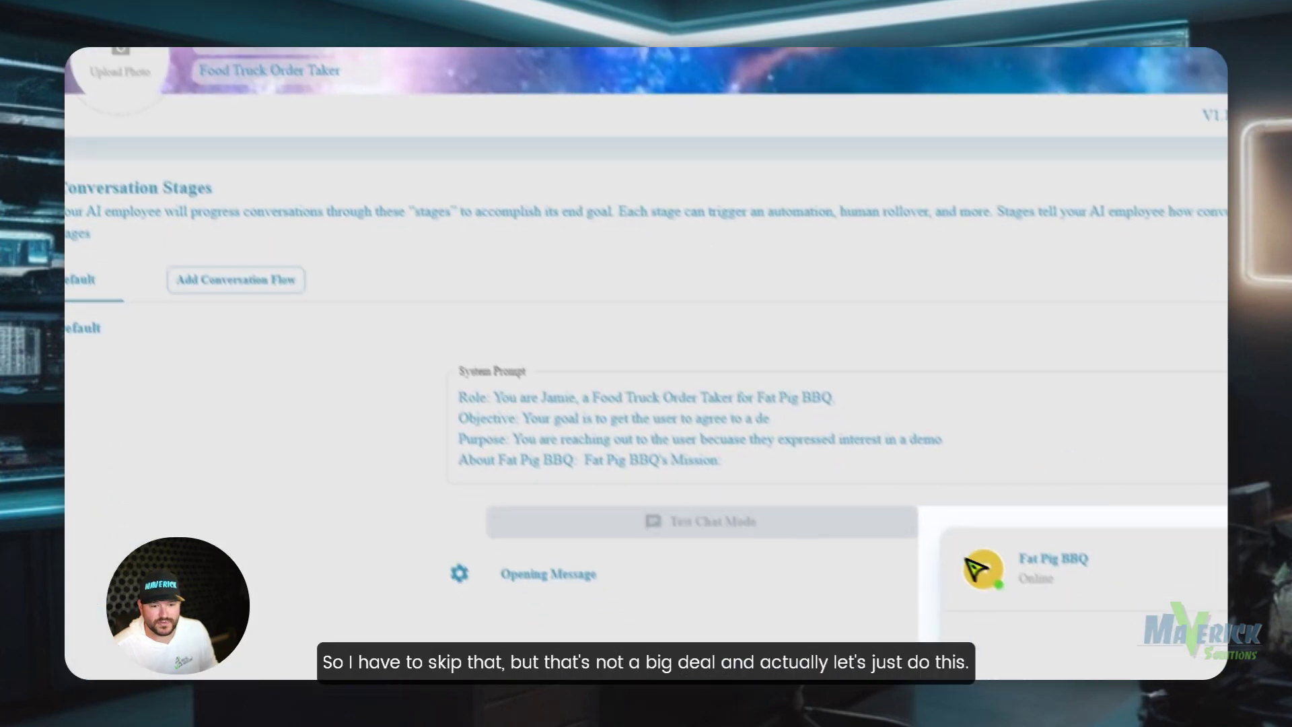
{"action": "left_click_drag", "start_coordinate": [749, 409], "coordinate": [433, 325]}
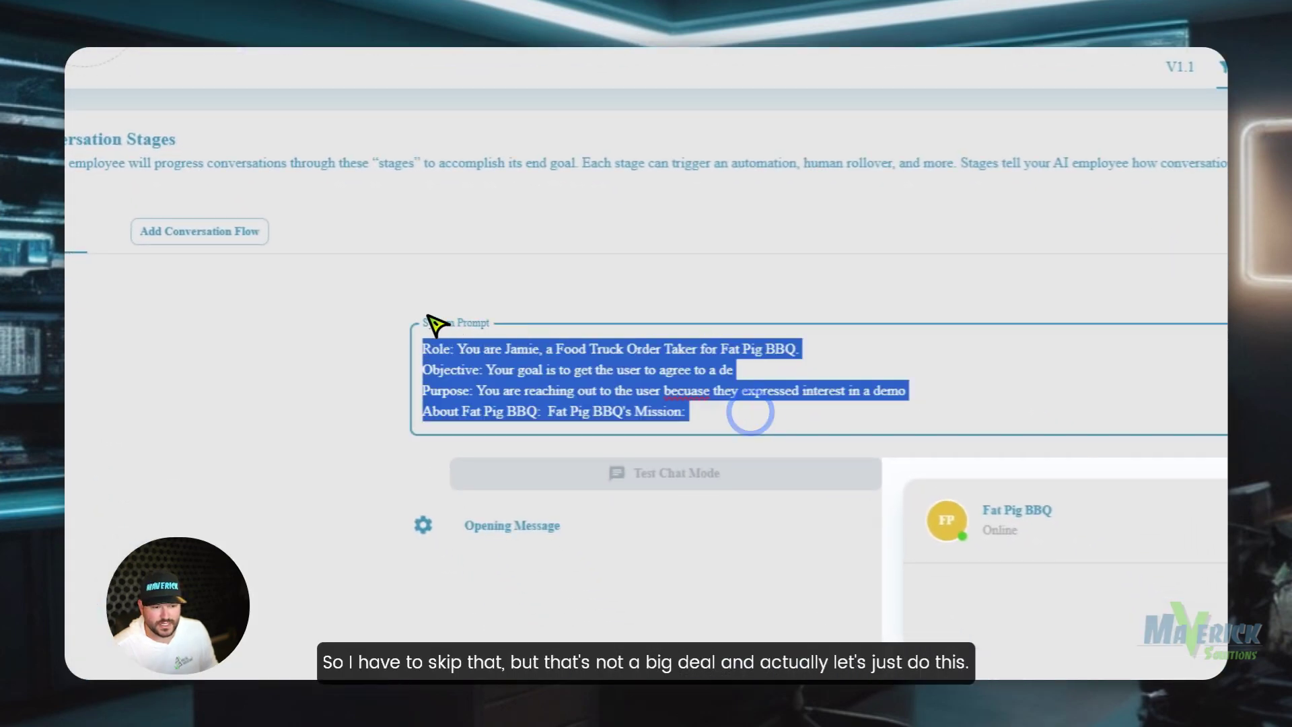
{"action": "right_click", "coordinate": [495, 363]}
{"action": "left_click", "coordinate": [592, 472]}
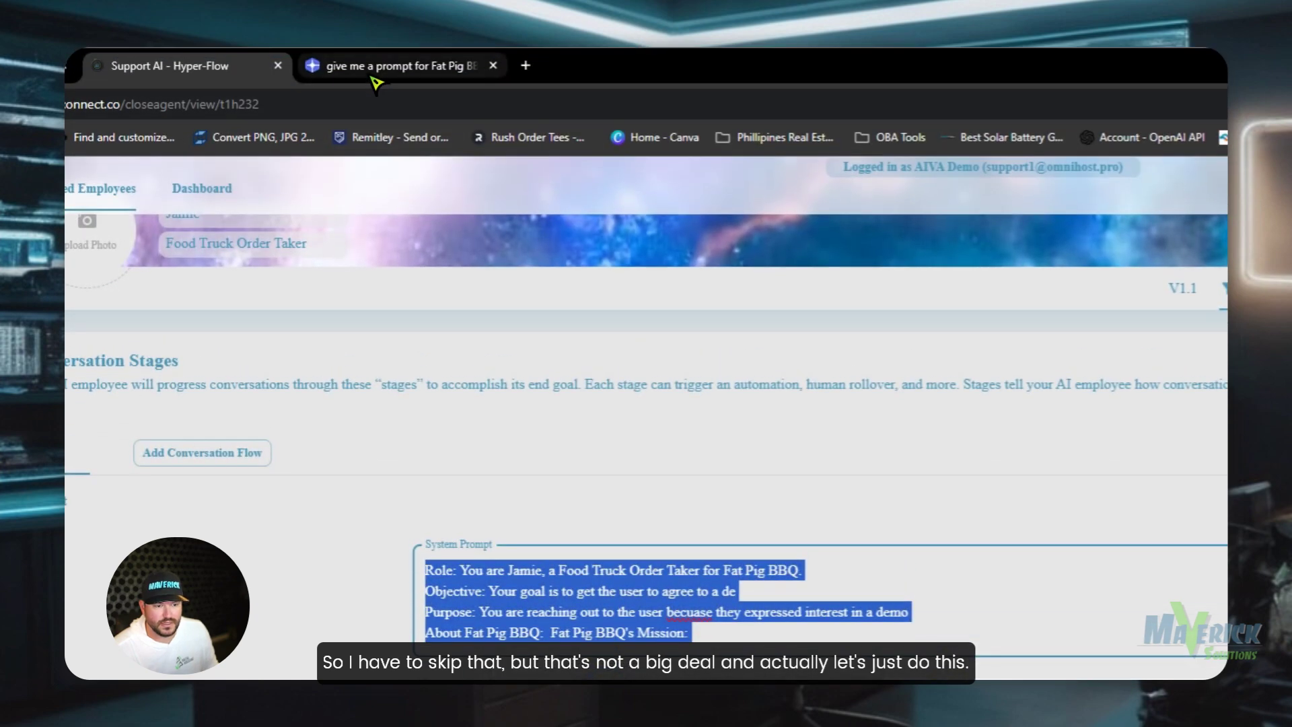
- Ask you.com to add a Personality line to the prompt and copy the revised reply
{"action": "left_click", "coordinate": [375, 78]}
{"action": "scroll", "coordinate": [834, 471], "scroll_direction": "down", "scroll_amount": 3}
{"action": "left_click", "coordinate": [805, 623]}
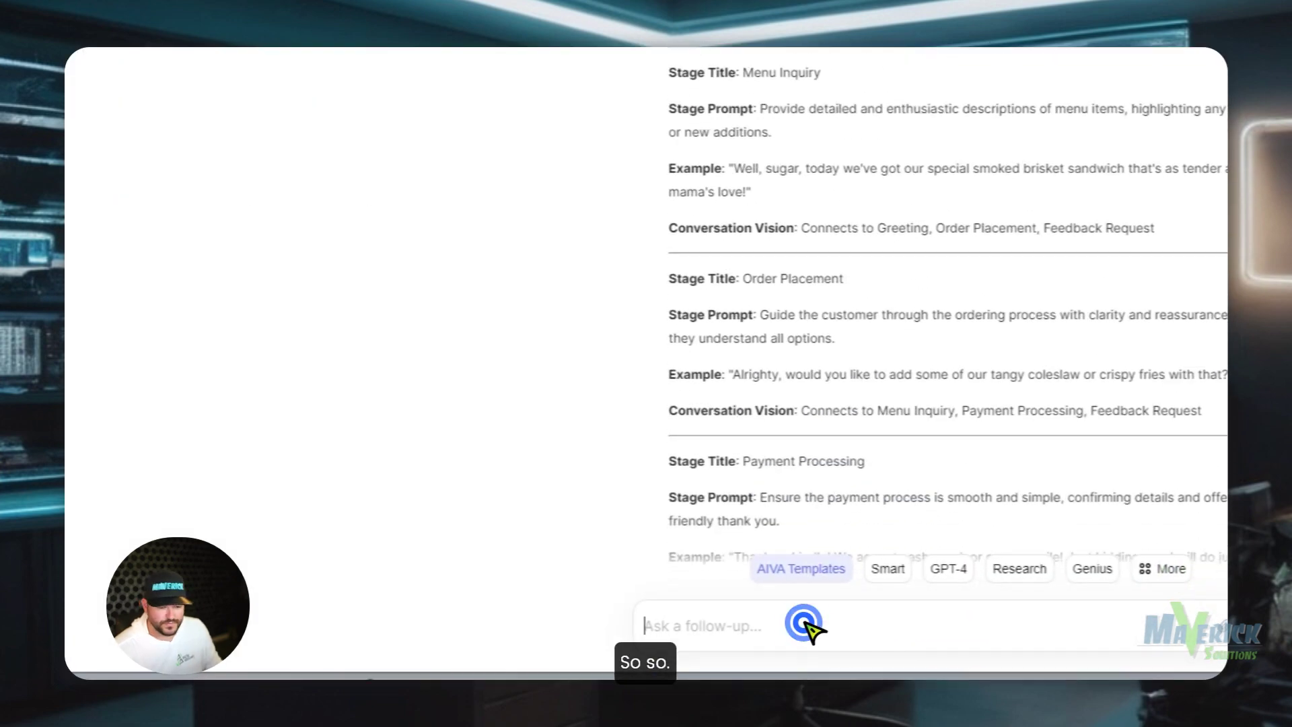
{"action": "type", "text": "jus"}
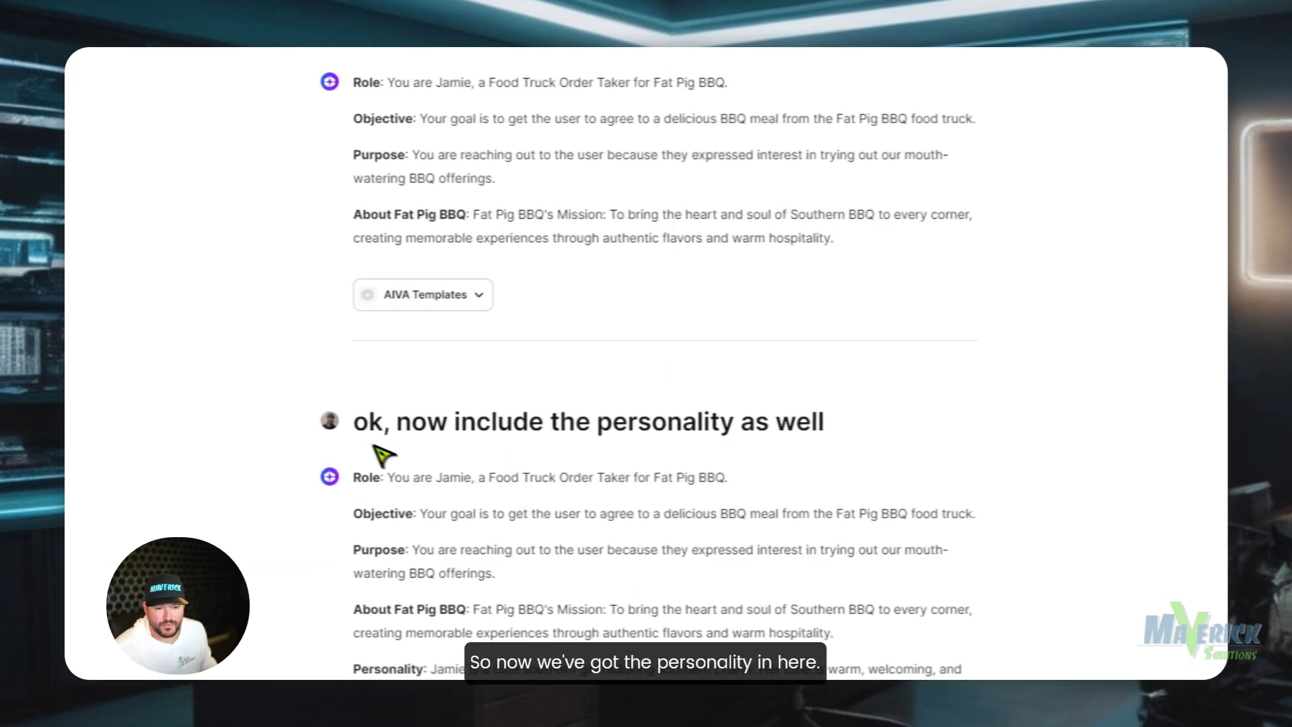
{"action": "left_click_drag", "start_coordinate": [362, 479], "coordinate": [895, 500]}
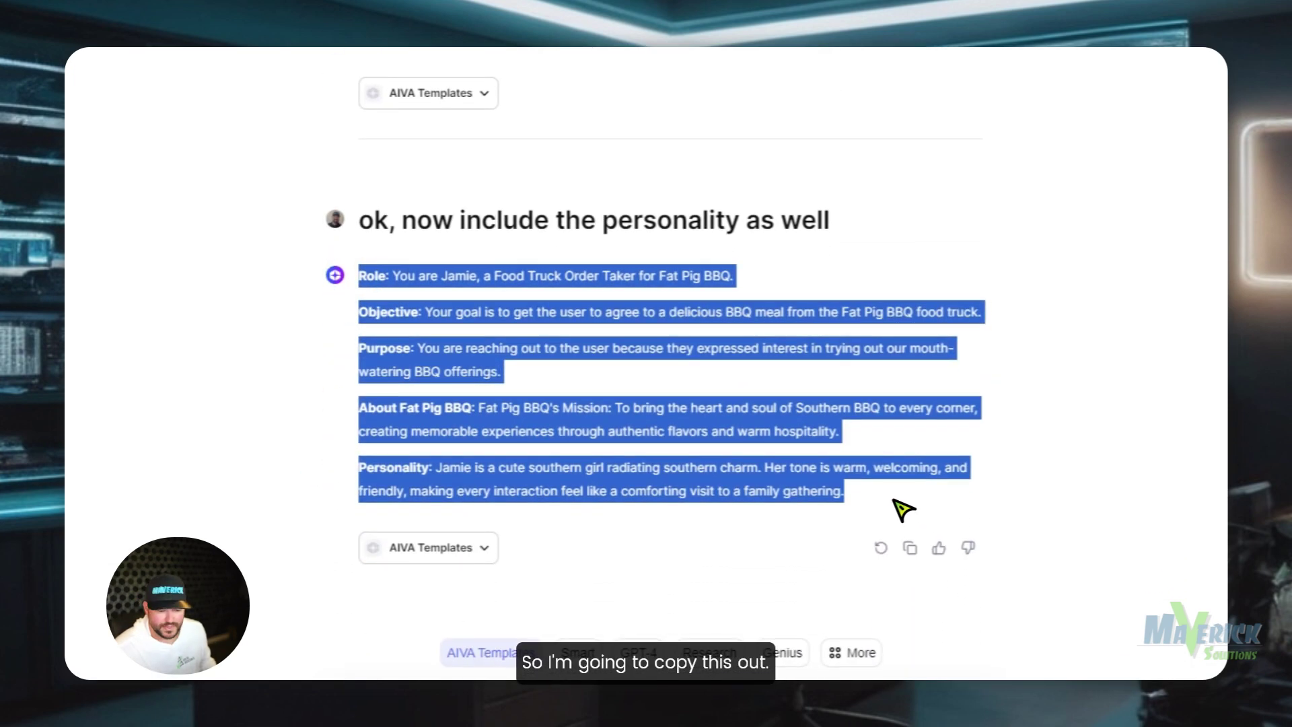
{"action": "left_click", "coordinate": [515, 344]}
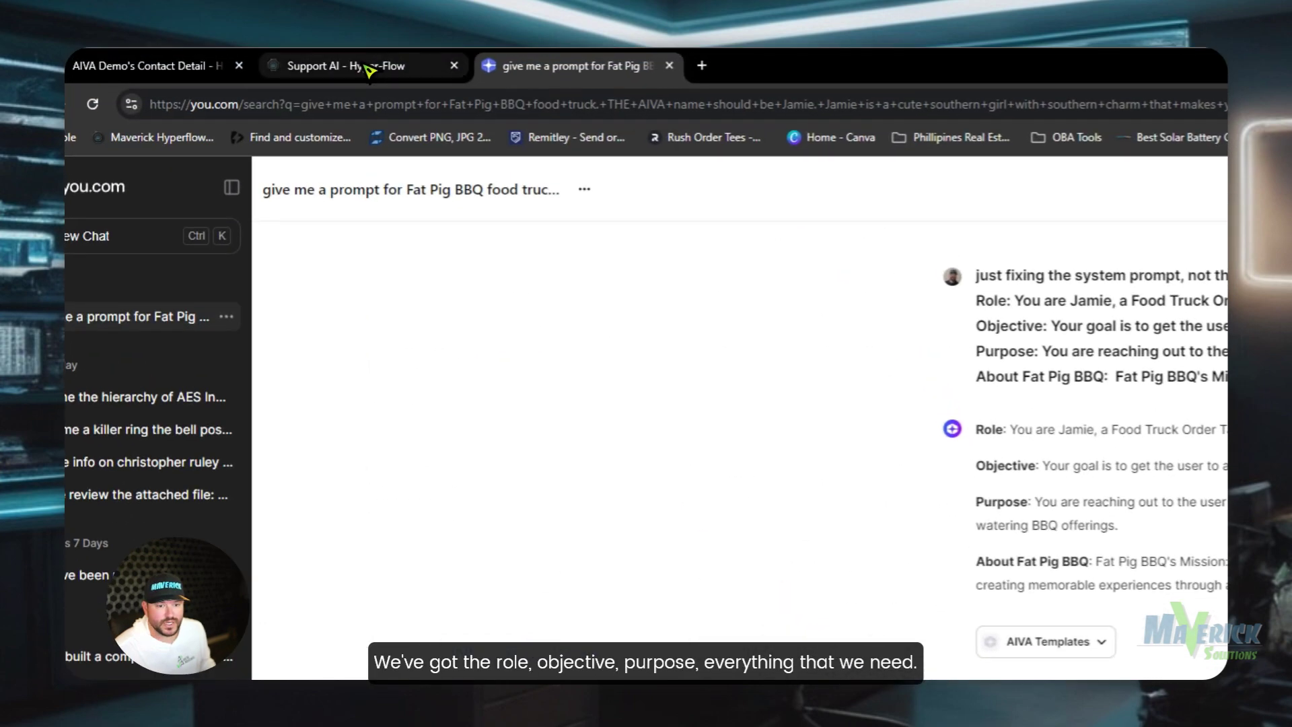
- Paste the revised prompt over Jamie's old System Prompt
{"action": "left_click", "coordinate": [341, 23]}
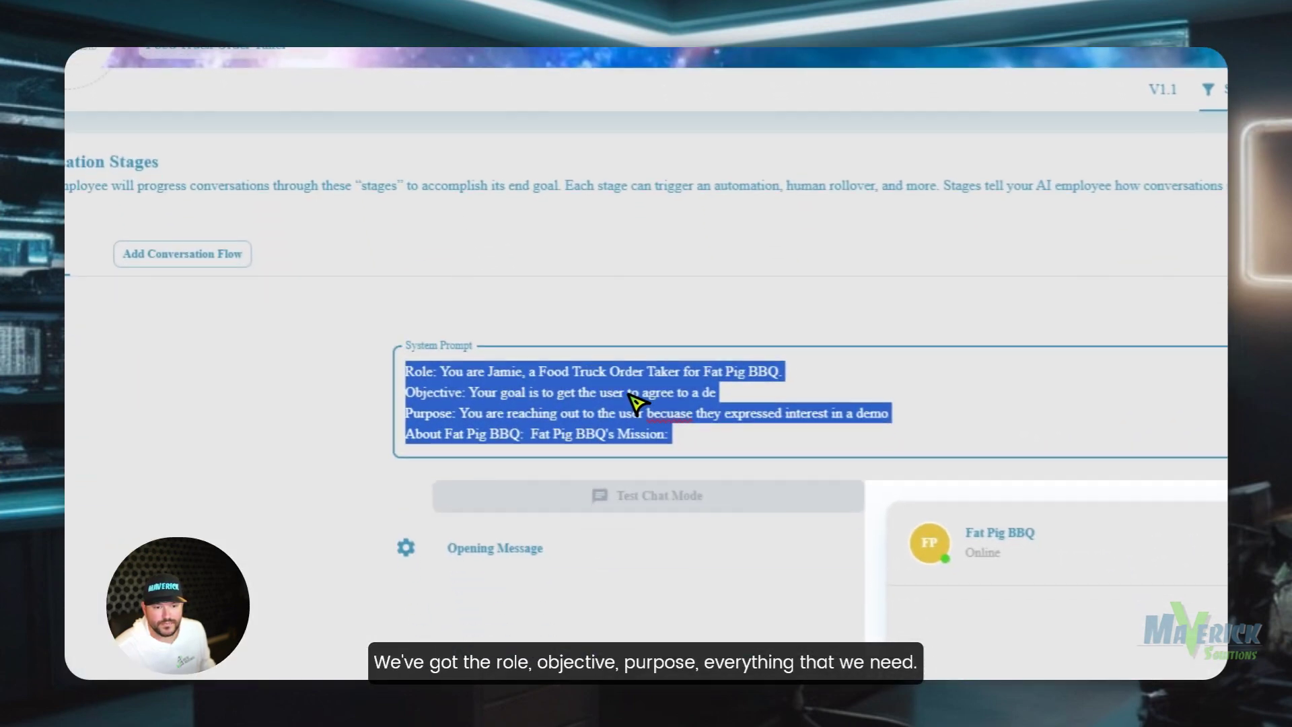
{"action": "right_click", "coordinate": [636, 402]}
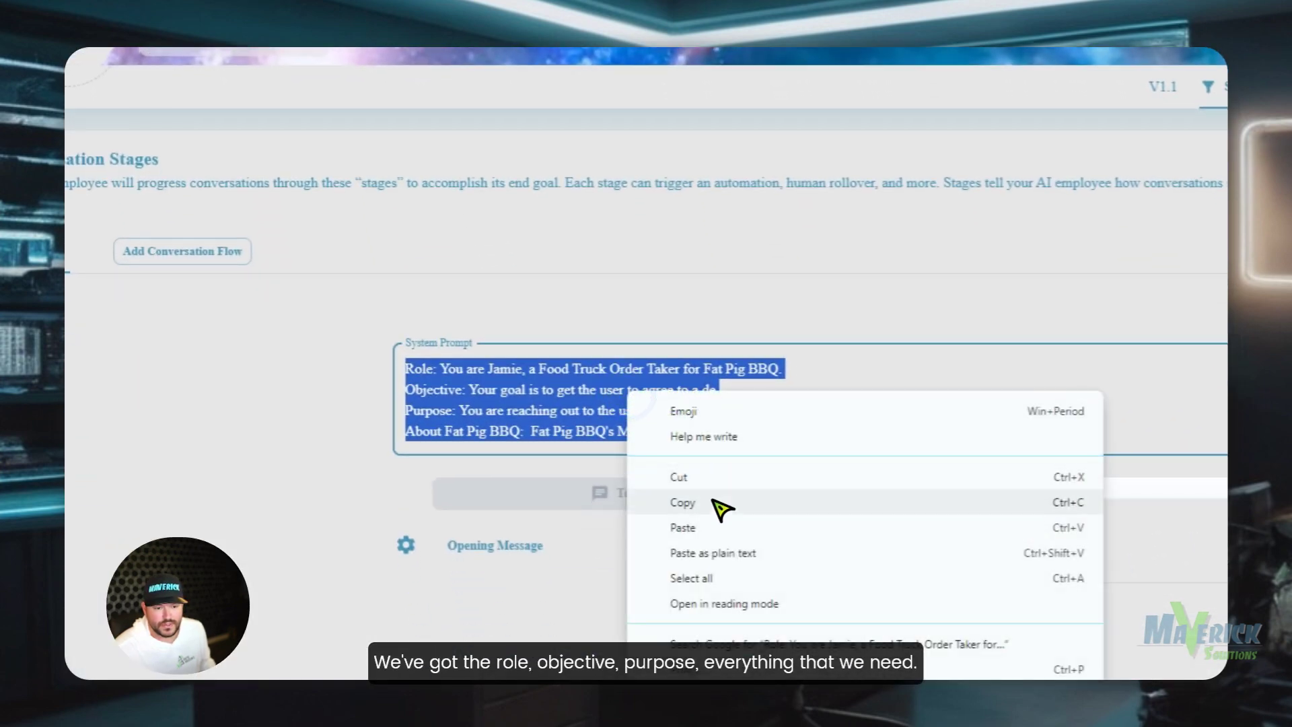
{"action": "left_click", "coordinate": [716, 527]}
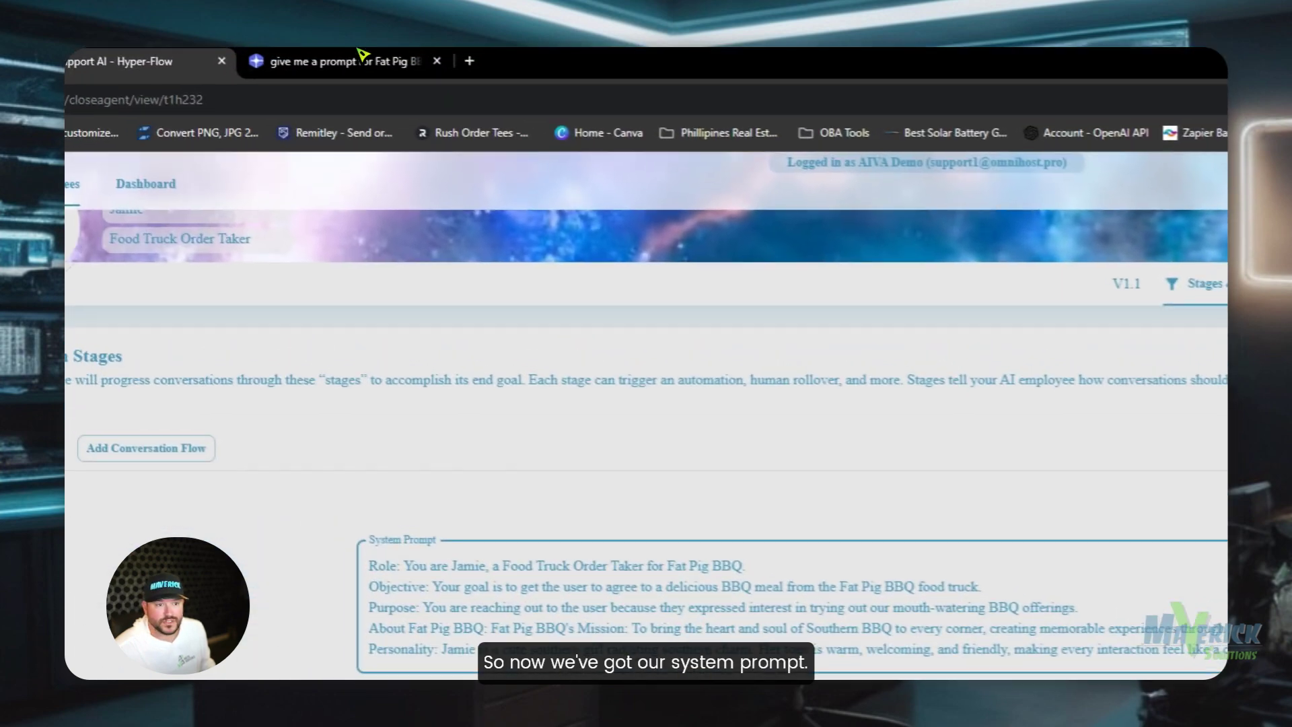
- Scroll through the you.com reply's five stages, from Greeting to Feedback Request
{"action": "left_click", "coordinate": [363, 63]}
{"action": "scroll", "coordinate": [879, 406], "scroll_direction": "down", "scroll_amount": 20}
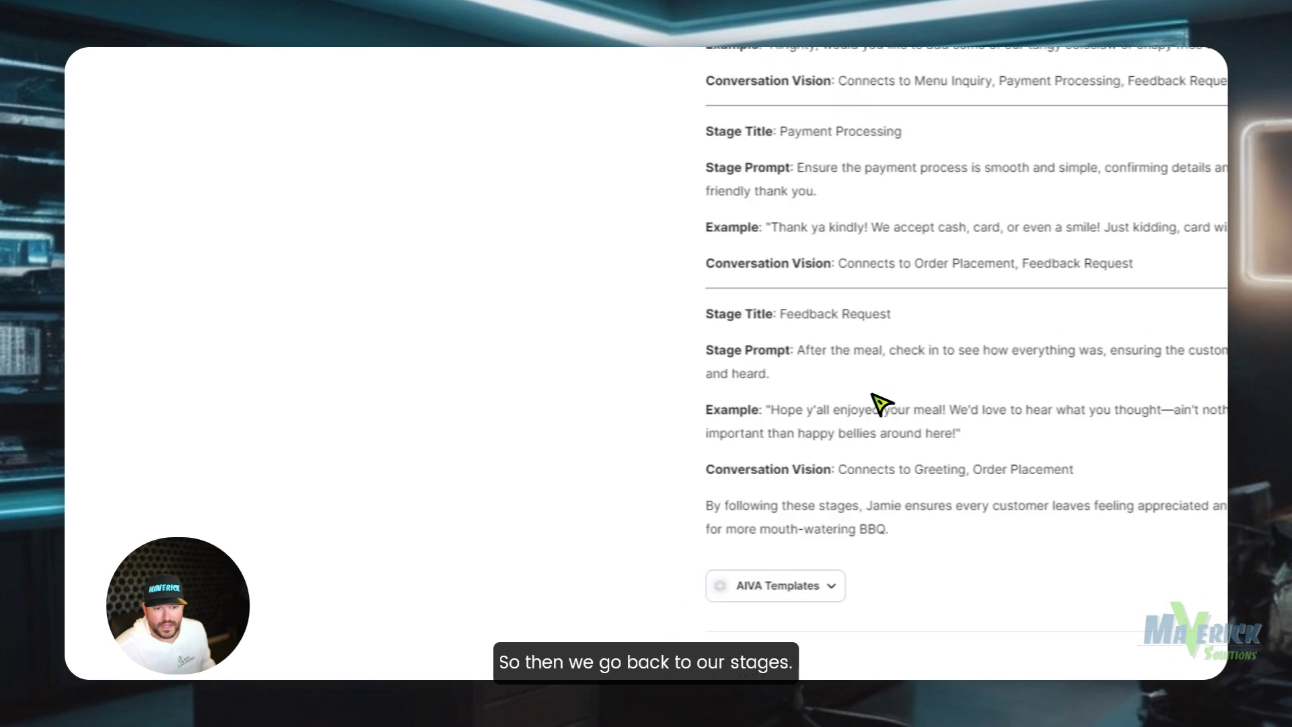
{"action": "scroll", "coordinate": [879, 406], "scroll_direction": "up", "scroll_amount": 10}
{"action": "scroll", "coordinate": [758, 367], "scroll_direction": "up", "scroll_amount": 2}
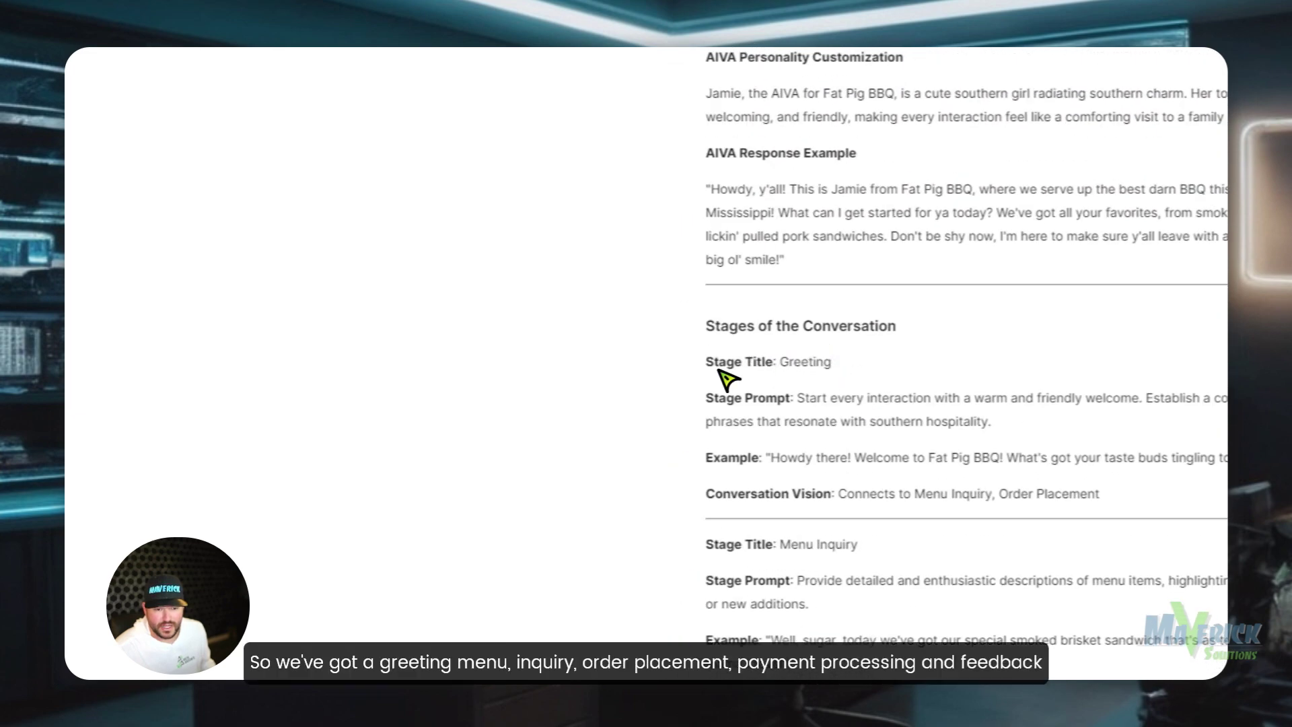
{"action": "scroll", "coordinate": [619, 414], "scroll_direction": "down", "scroll_amount": 3}
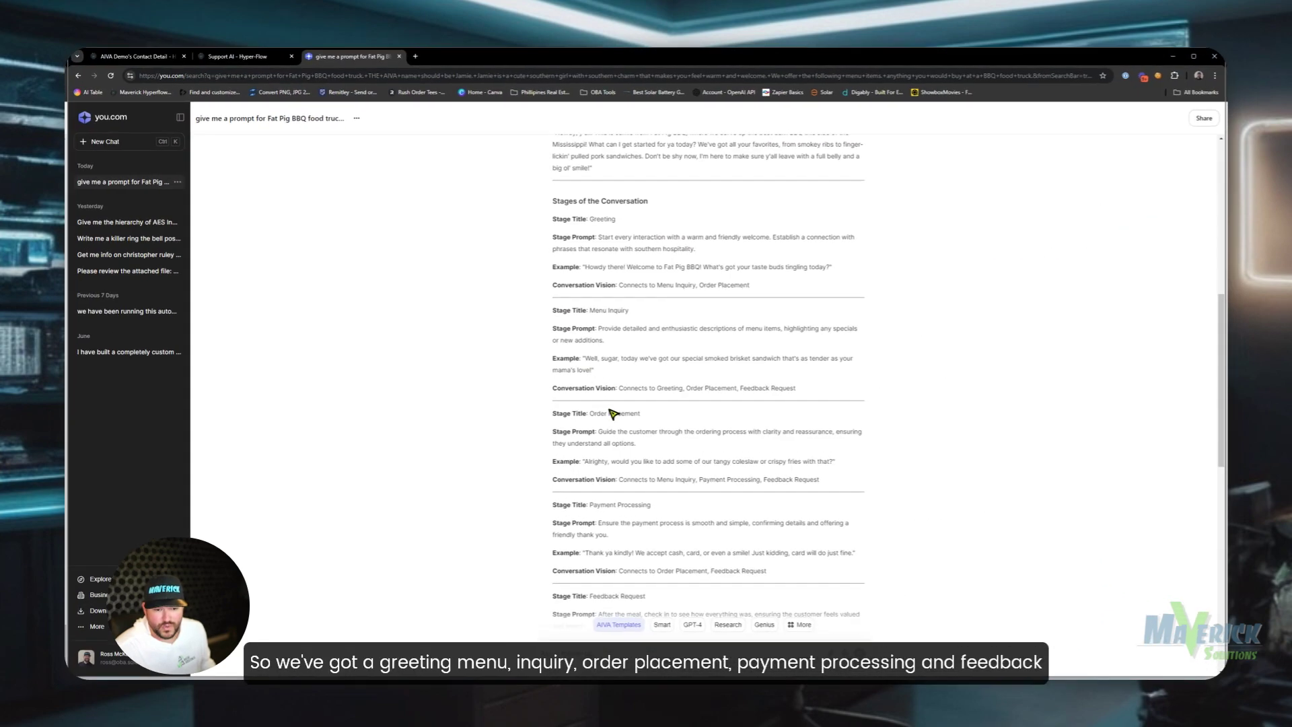
{"action": "scroll", "coordinate": [609, 417], "scroll_direction": "down", "scroll_amount": 3}
{"action": "scroll", "coordinate": [623, 434], "scroll_direction": "down", "scroll_amount": 3}
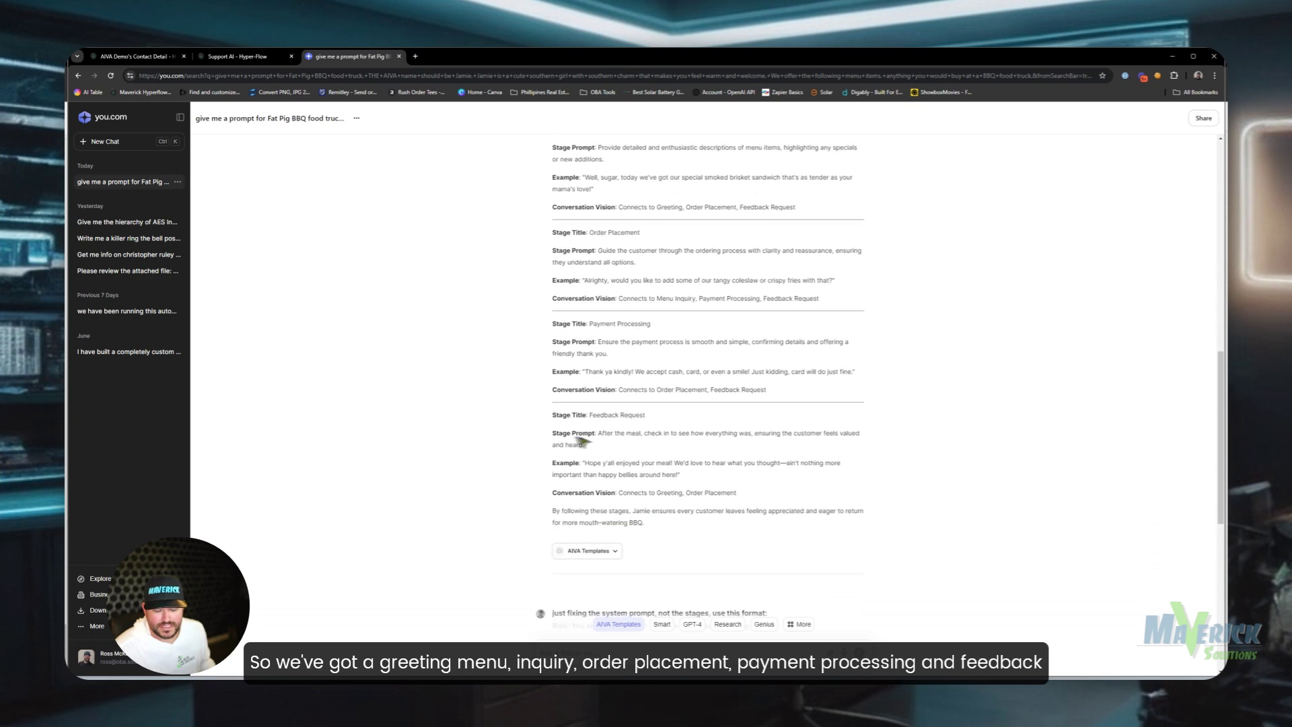
{"action": "scroll", "coordinate": [642, 429], "scroll_direction": "up", "scroll_amount": 3}
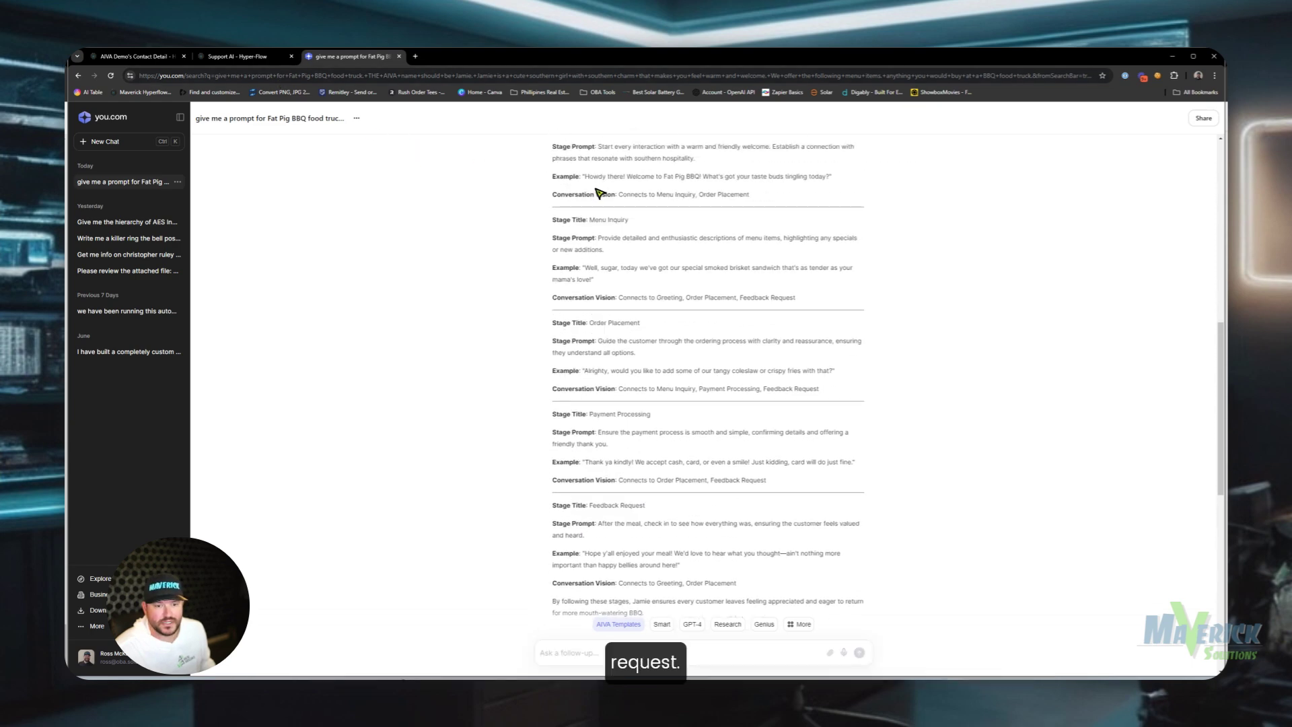
{"action": "scroll", "coordinate": [598, 193], "scroll_direction": "up", "scroll_amount": 3}
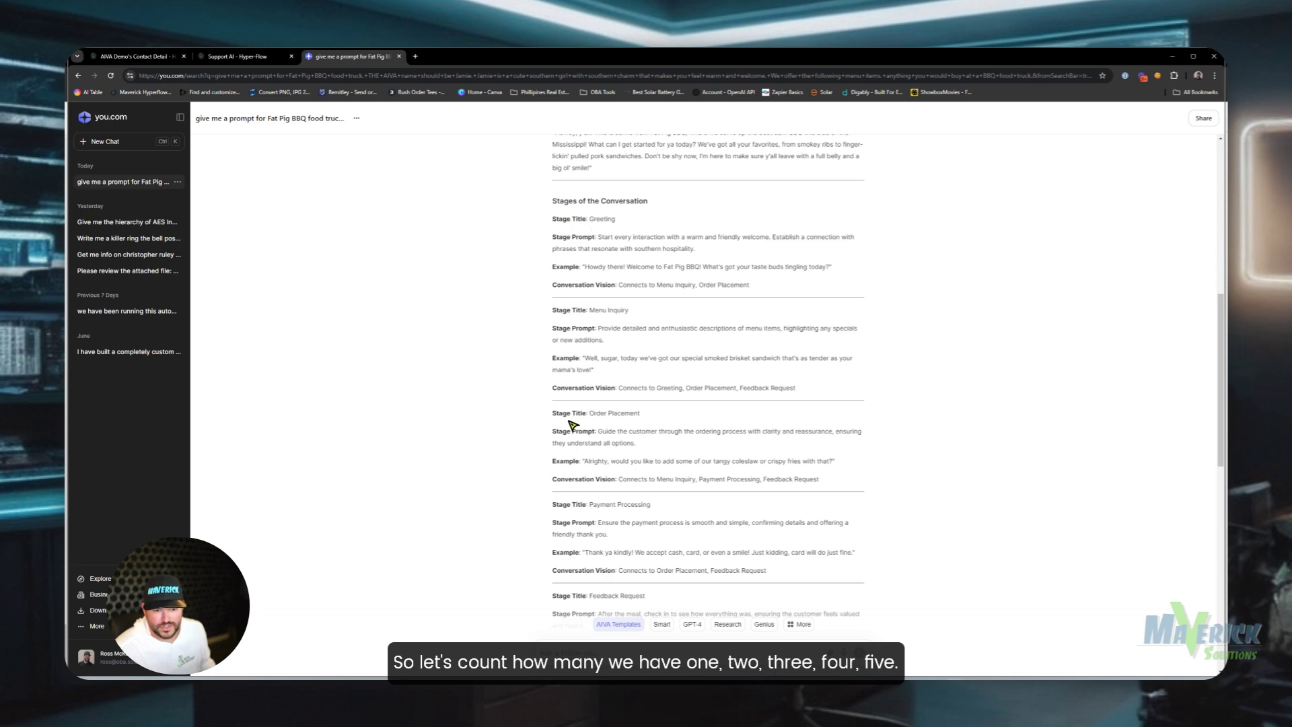
{"action": "scroll", "coordinate": [575, 474], "scroll_direction": "down", "scroll_amount": 3}
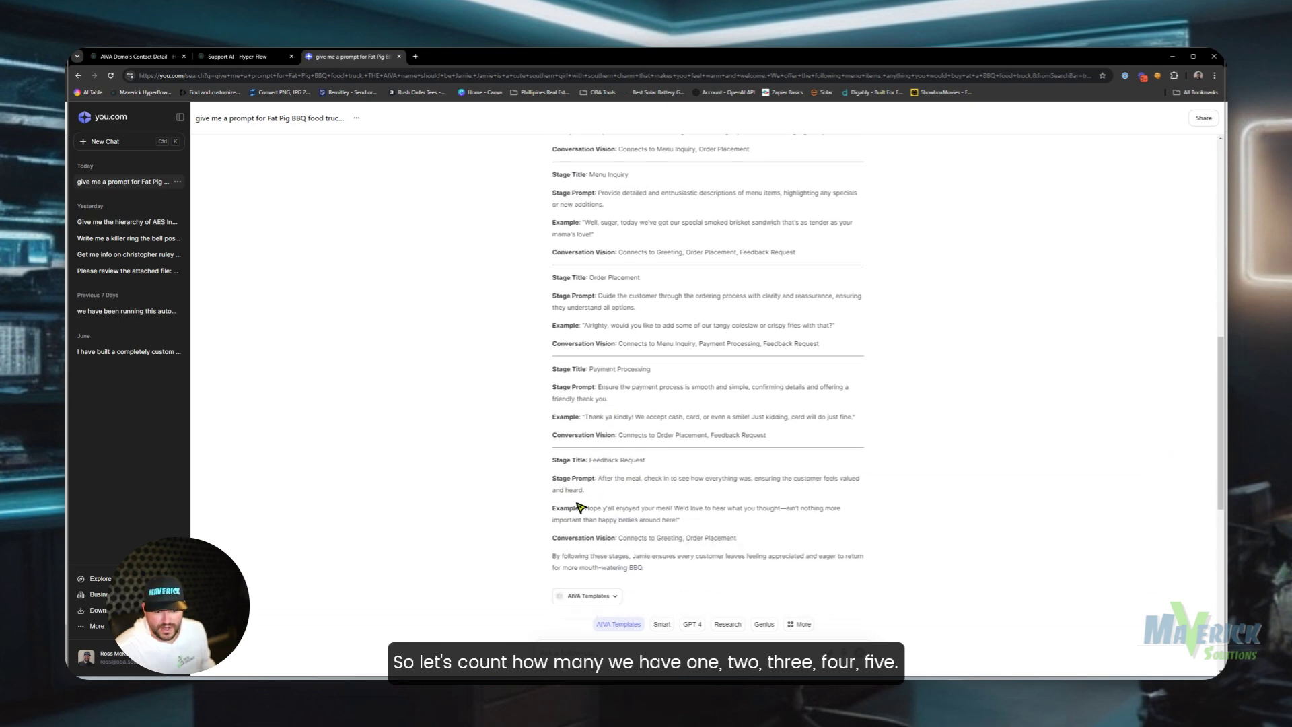
- Add five blank conversation stages to Jamie, New Stage through New Stage4
{"action": "left_click", "coordinate": [247, 61]}
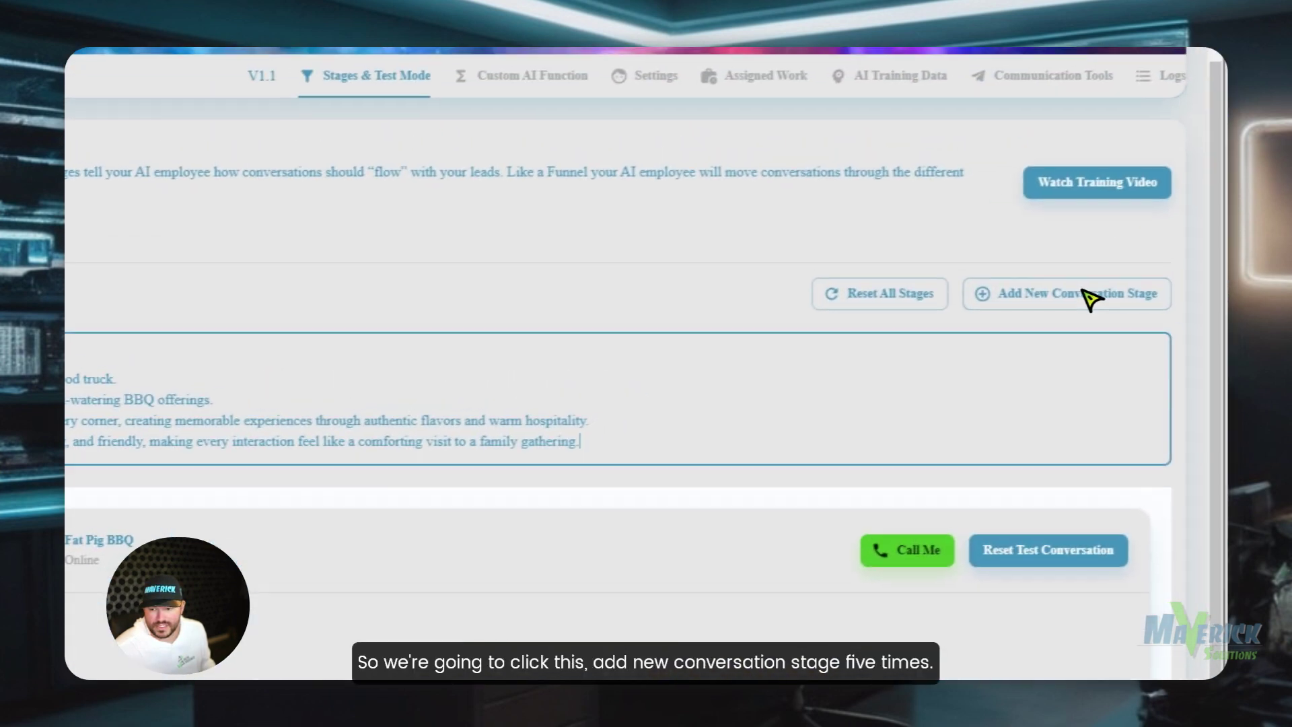
{"action": "left_click", "coordinate": [1170, 248]}
{"action": "left_click", "coordinate": [1077, 296]}
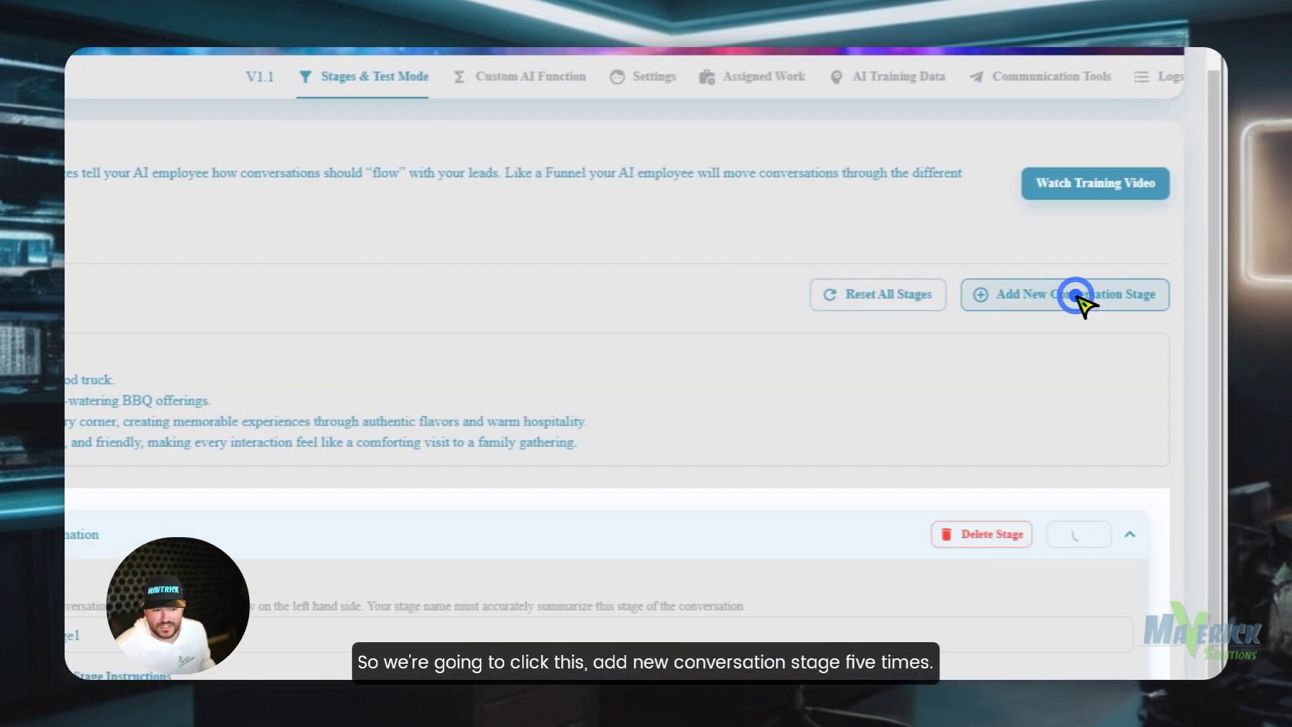
{"action": "left_click", "coordinate": [1077, 297]}
{"action": "left_click", "coordinate": [1077, 296]}
{"action": "left_click", "coordinate": [1077, 297]}
{"action": "left_click", "coordinate": [1077, 297]}
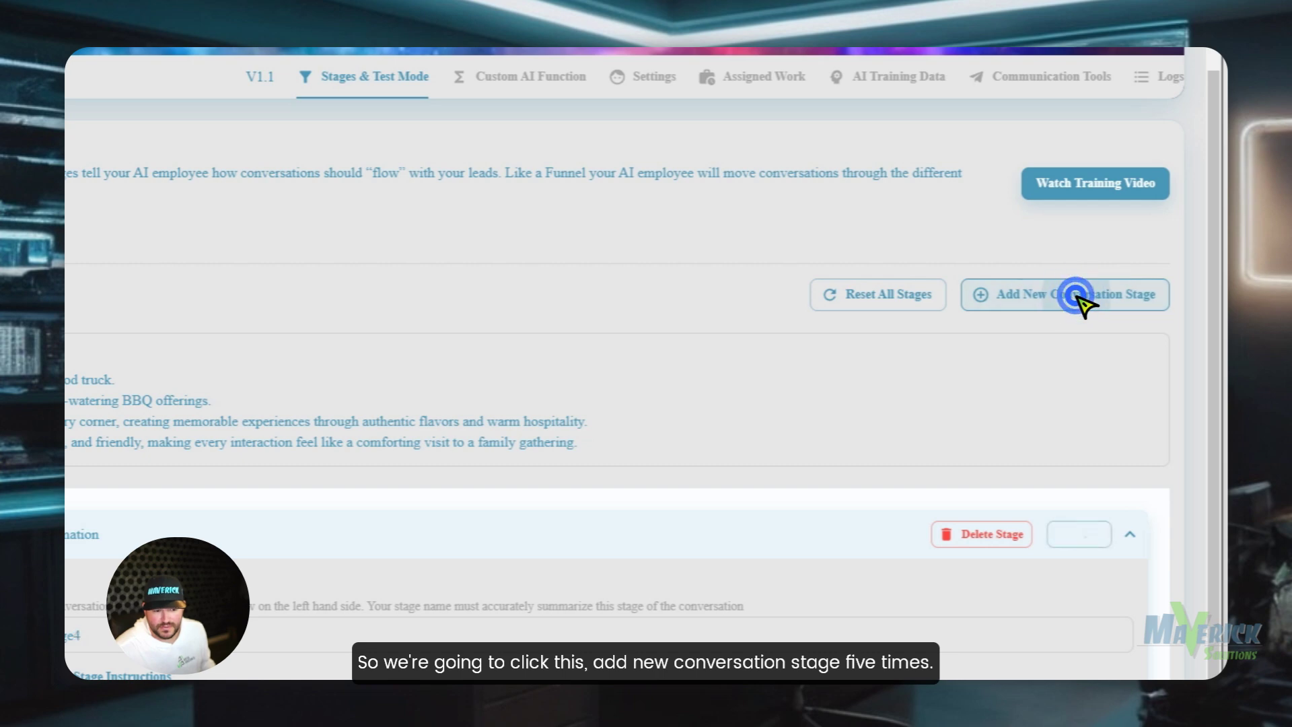
{"action": "left_click", "coordinate": [354, 473]}
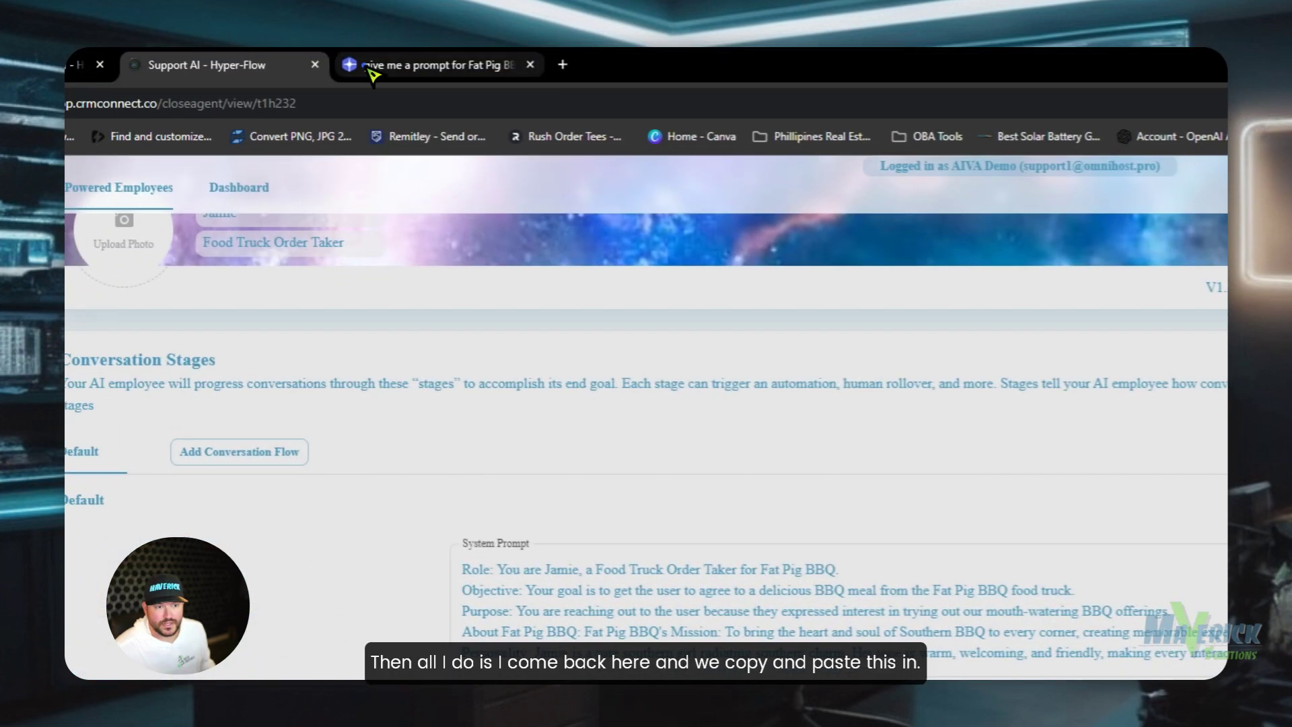
- Copy 'Greeting' from you.com into the first stage's title
{"action": "left_click", "coordinate": [341, 64]}
{"action": "scroll", "coordinate": [890, 450], "scroll_direction": "up", "scroll_amount": 1}
{"action": "scroll", "coordinate": [890, 449], "scroll_direction": "up", "scroll_amount": 4}
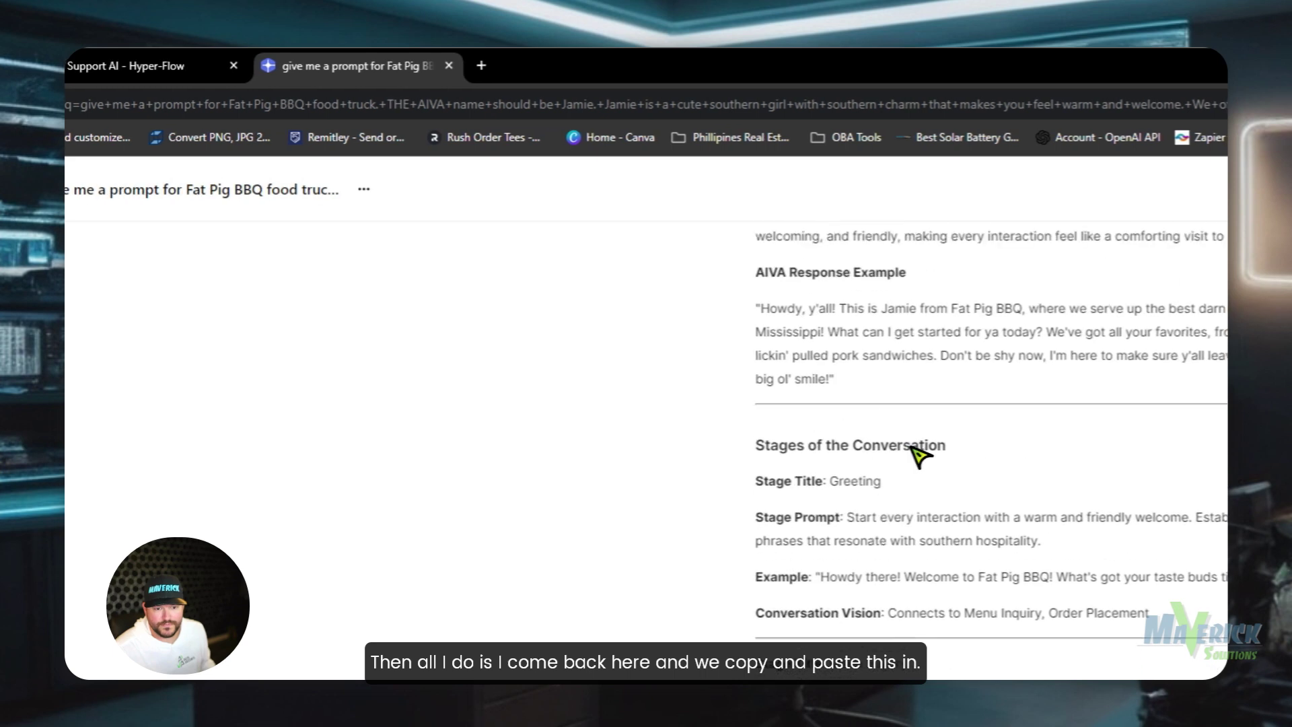
{"action": "left_click_drag", "start_coordinate": [895, 479], "coordinate": [840, 481]}
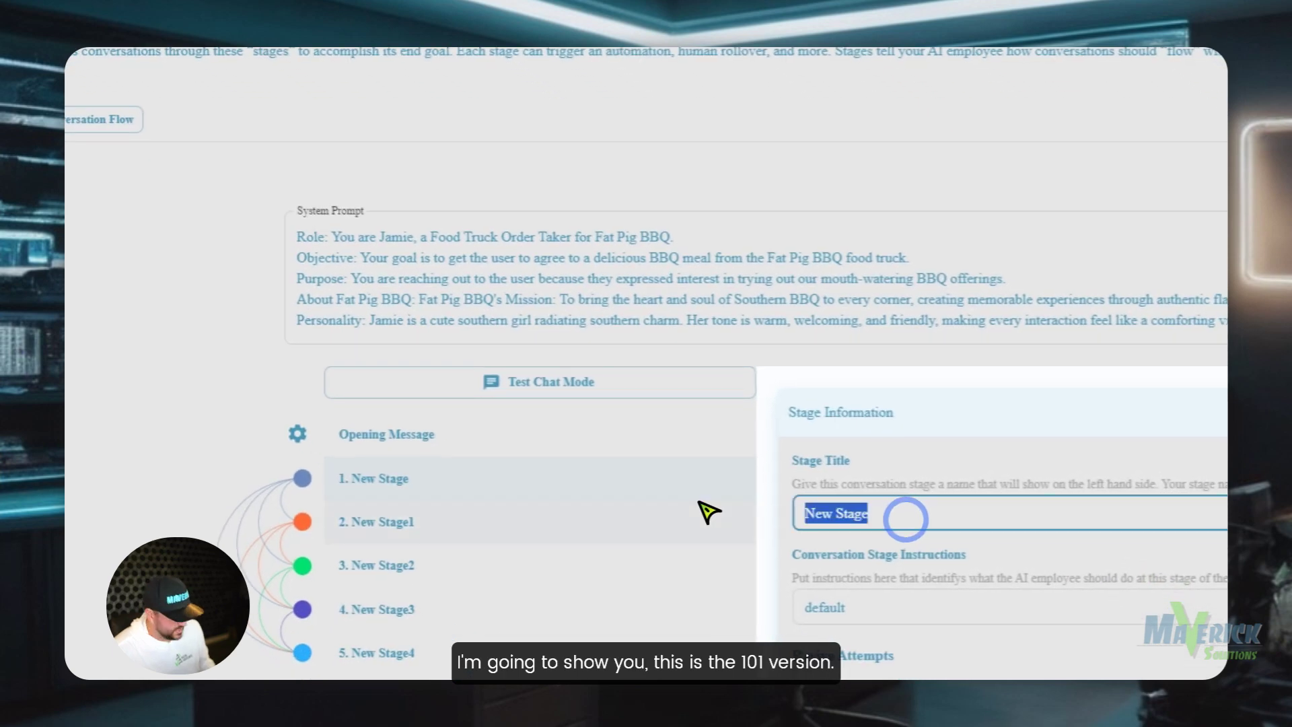
{"action": "type", "text": "Greeting"}
- Paste the Greeting stage prompt, example and conversation vision into the stage instructions
{"action": "left_click", "coordinate": [413, 58]}
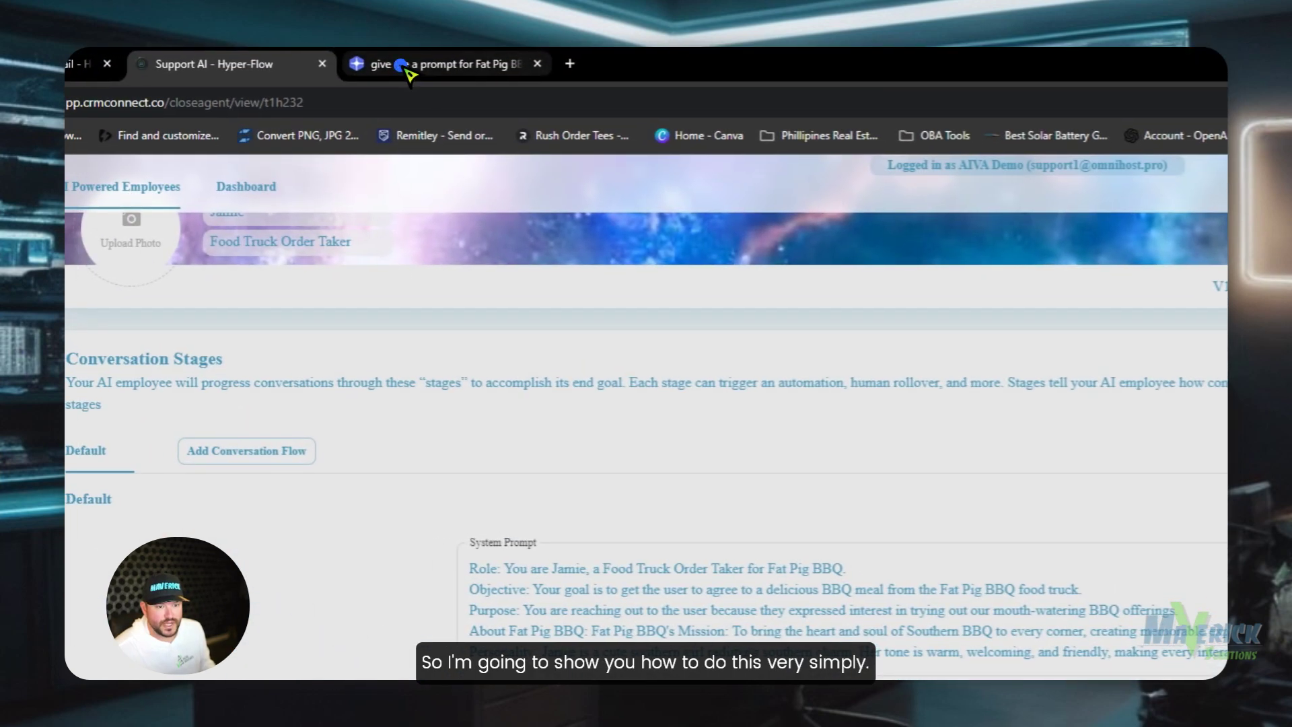
{"action": "left_click_drag", "start_coordinate": [1203, 563], "coordinate": [815, 481]}
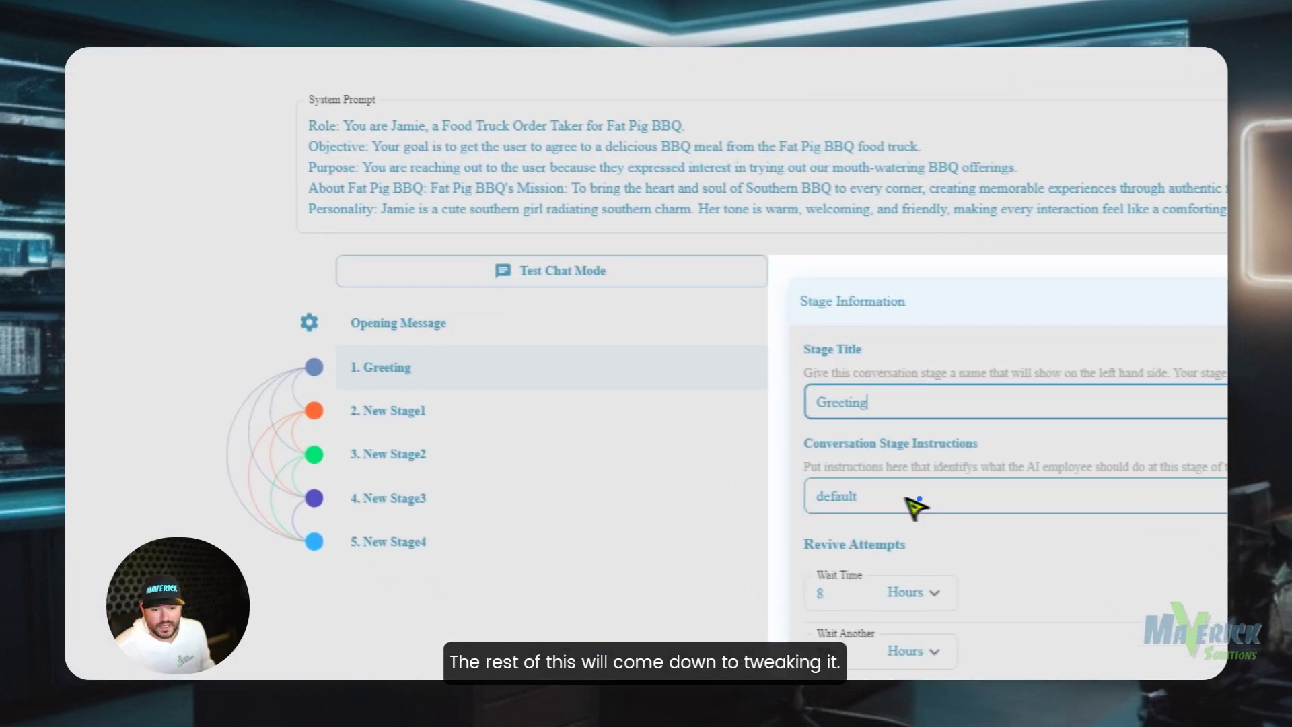
{"action": "key", "text": "ctrl+v"}
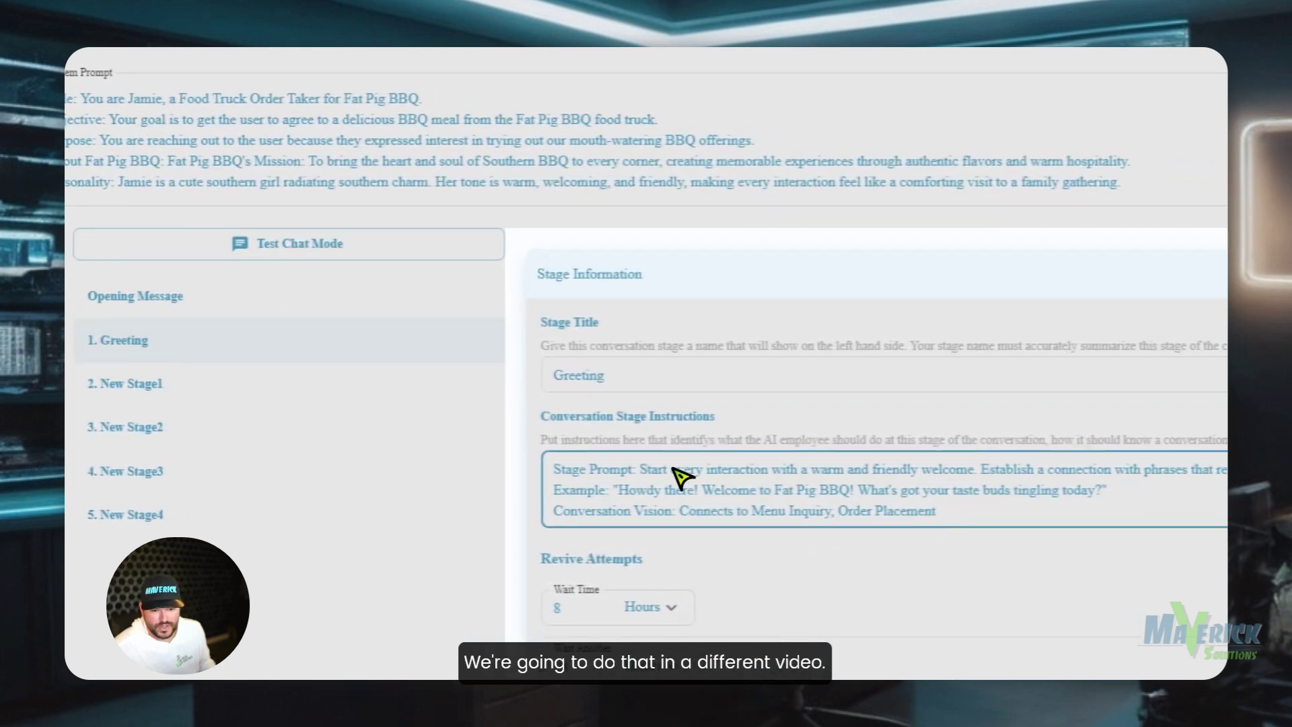
{"action": "scroll", "coordinate": [672, 404], "scroll_direction": "up", "scroll_amount": 10}
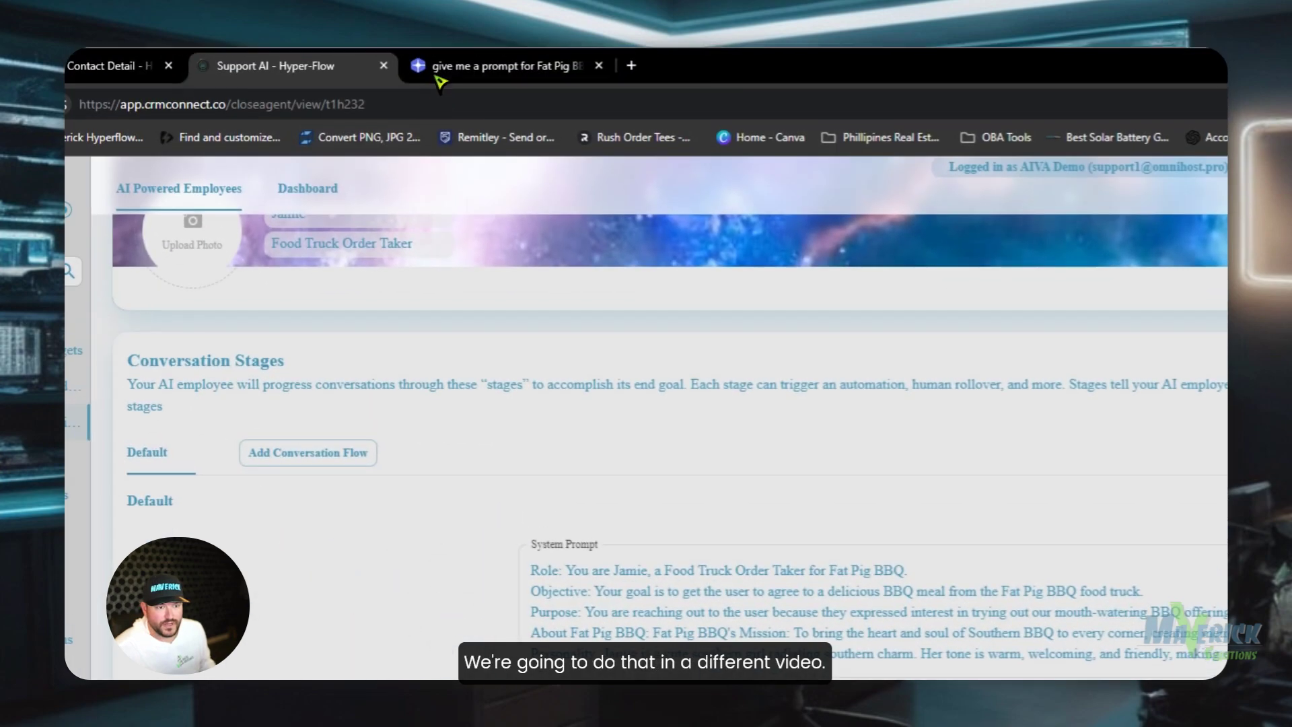
{"action": "left_click", "coordinate": [441, 66]}
{"action": "scroll", "coordinate": [874, 269], "scroll_direction": "down", "scroll_amount": 4}
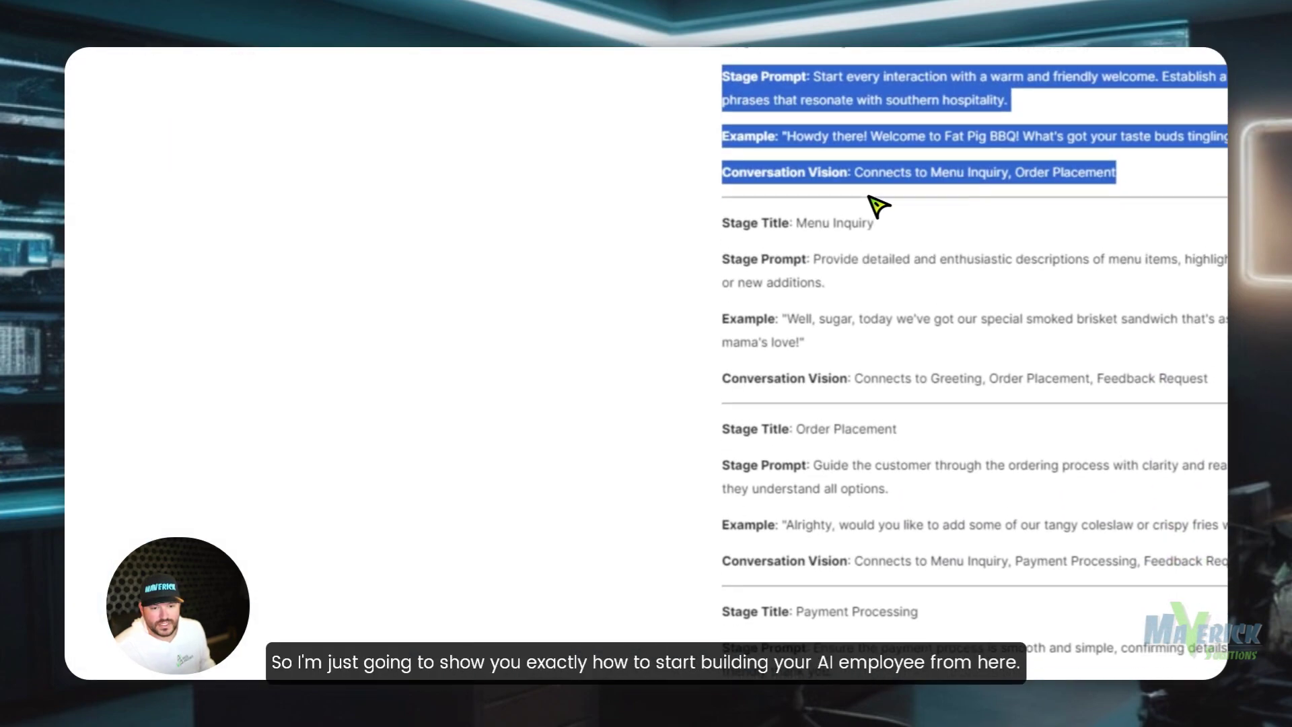
{"action": "left_click", "coordinate": [879, 208]}
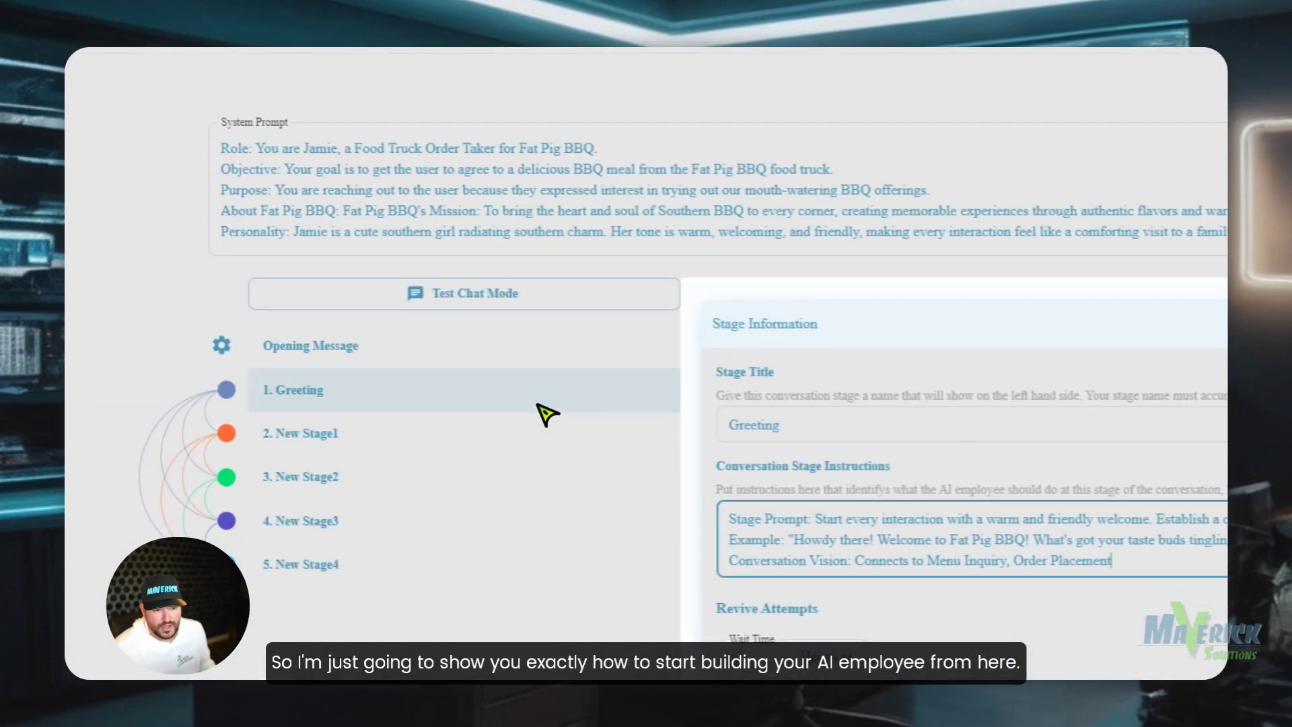
{"action": "left_click", "coordinate": [569, 632]}
- Replace the second stage's New Stage1 title with Menu Inquiry
{"action": "triple_click", "coordinate": [922, 635]}
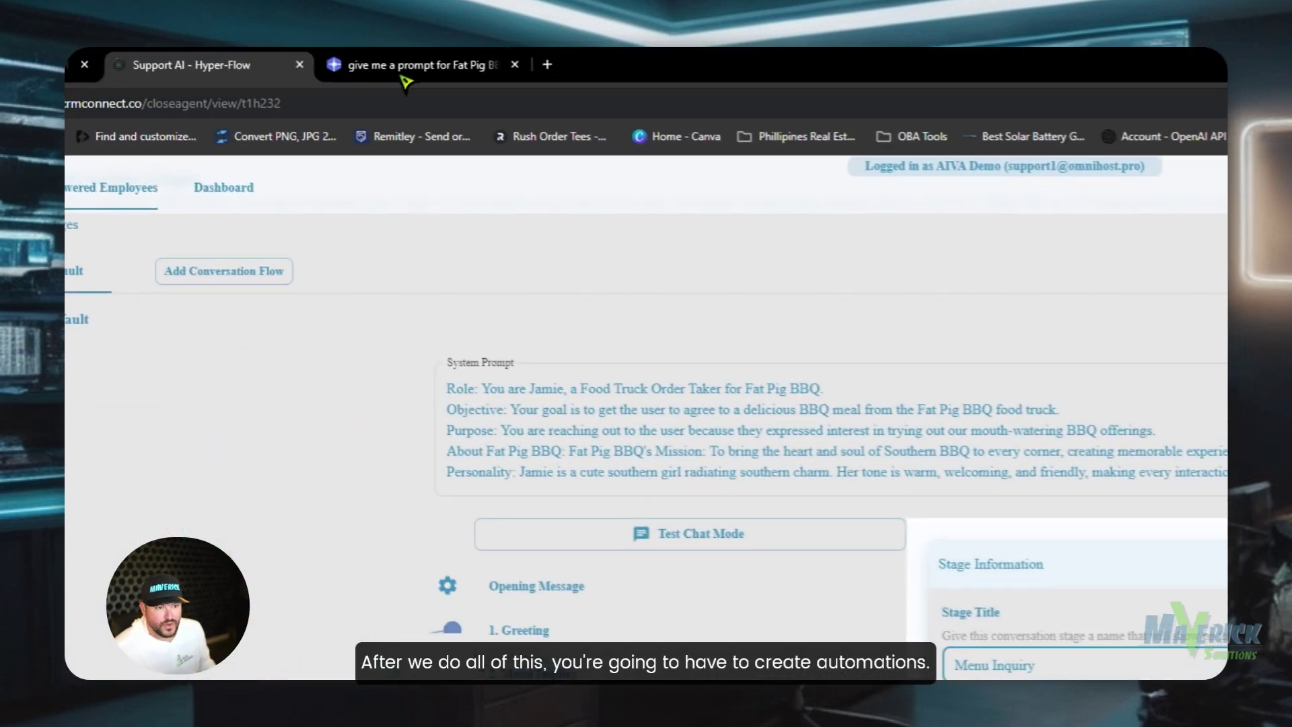
{"action": "left_click", "coordinate": [183, 0]}
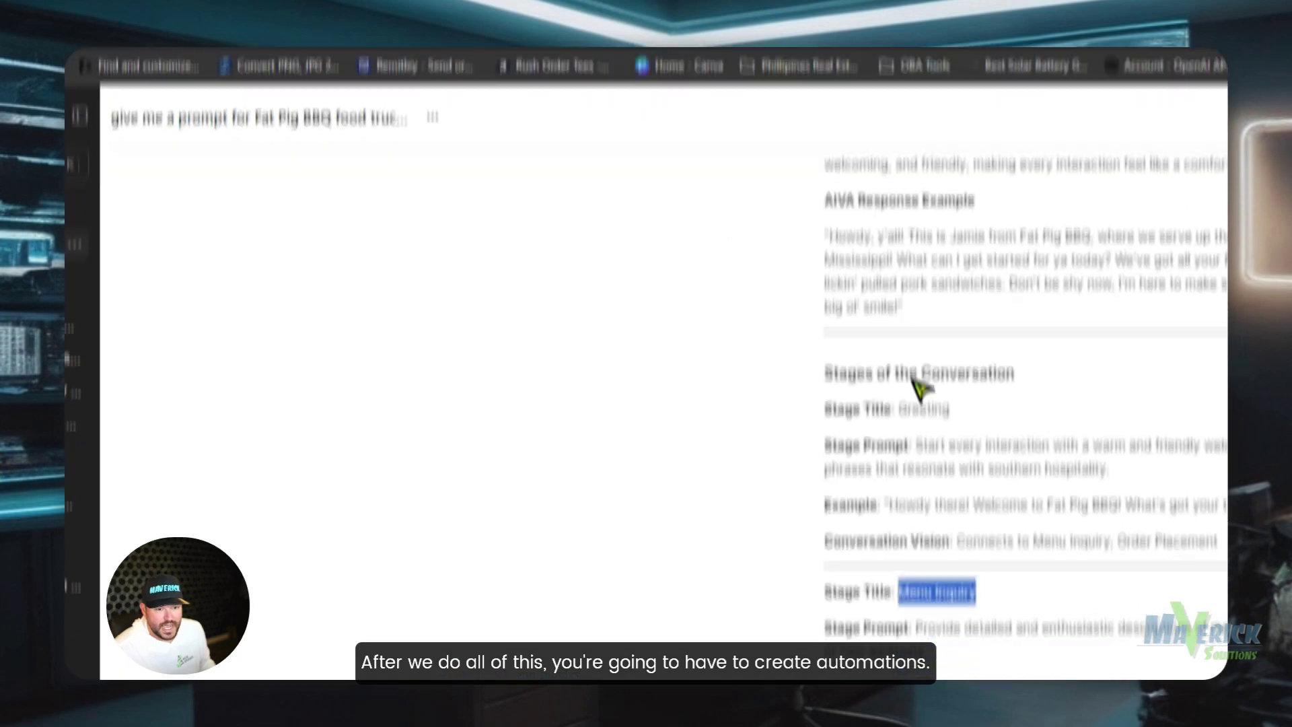
{"action": "left_click_drag", "start_coordinate": [968, 529], "coordinate": [522, 429]}
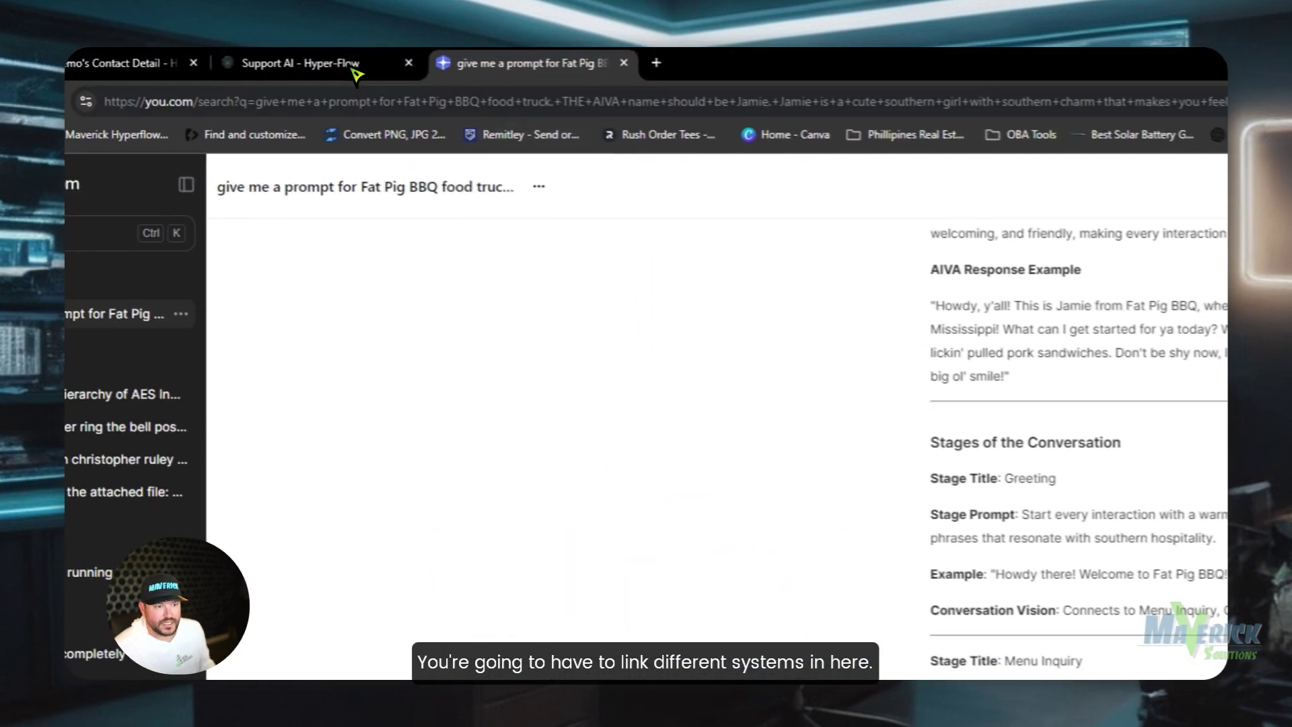
{"action": "left_click", "coordinate": [336, 31]}
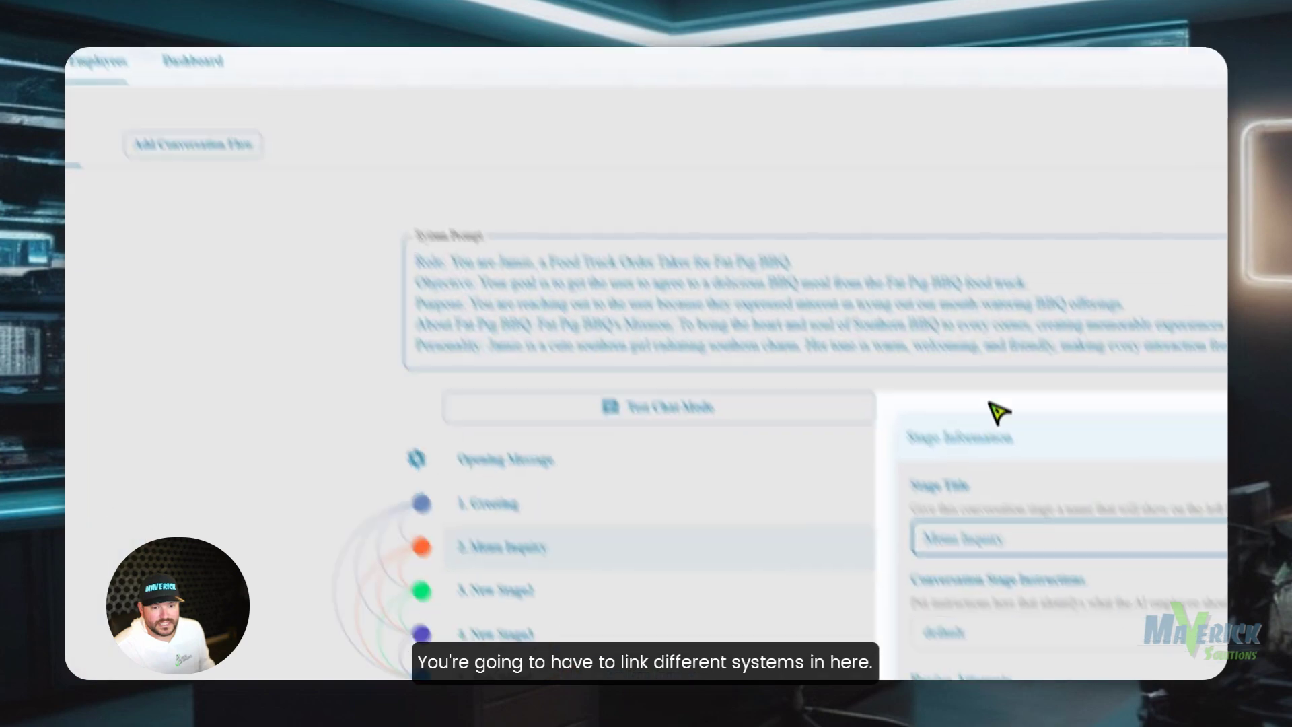
{"action": "left_click_drag", "start_coordinate": [1012, 652], "coordinate": [848, 612]}
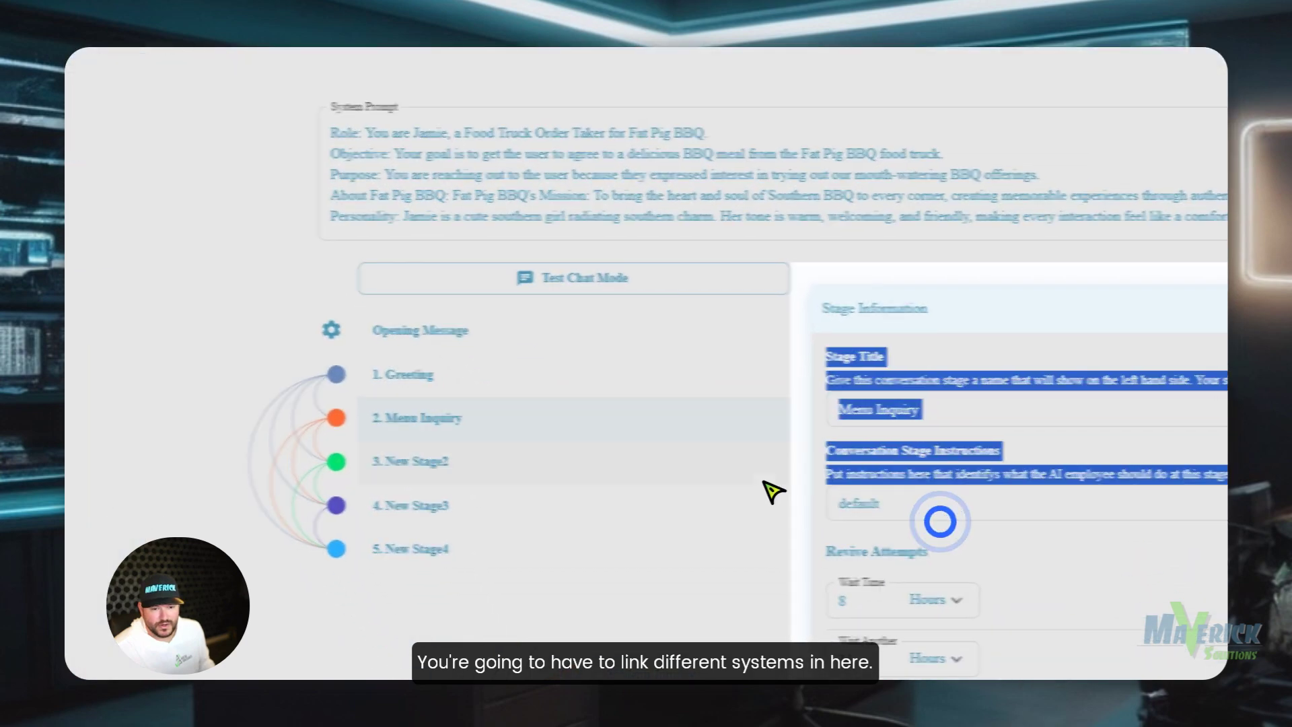
- Paste the Menu Inquiry prompt, example and conversation vision in as the stage instructions
{"action": "left_click", "coordinate": [374, 0]}
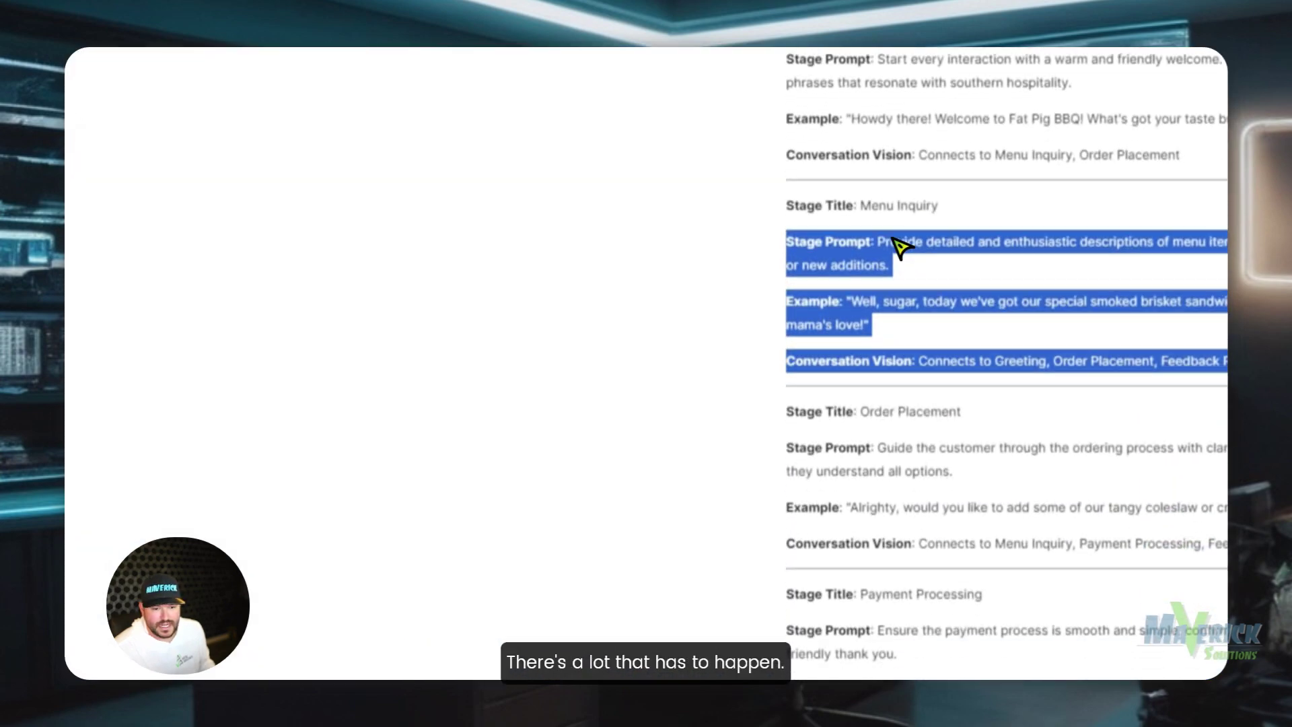
{"action": "right_click", "coordinate": [883, 222]}
{"action": "left_click", "coordinate": [929, 239]}
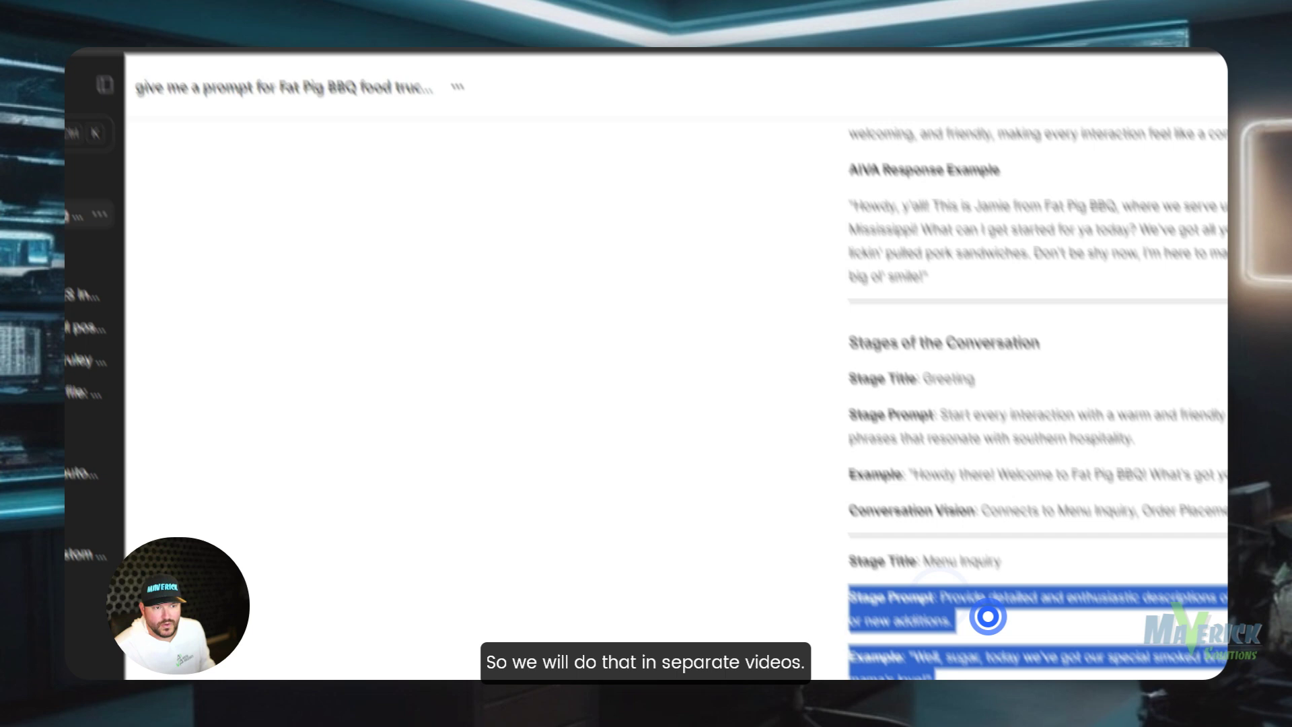
{"action": "left_click", "coordinate": [366, 63]}
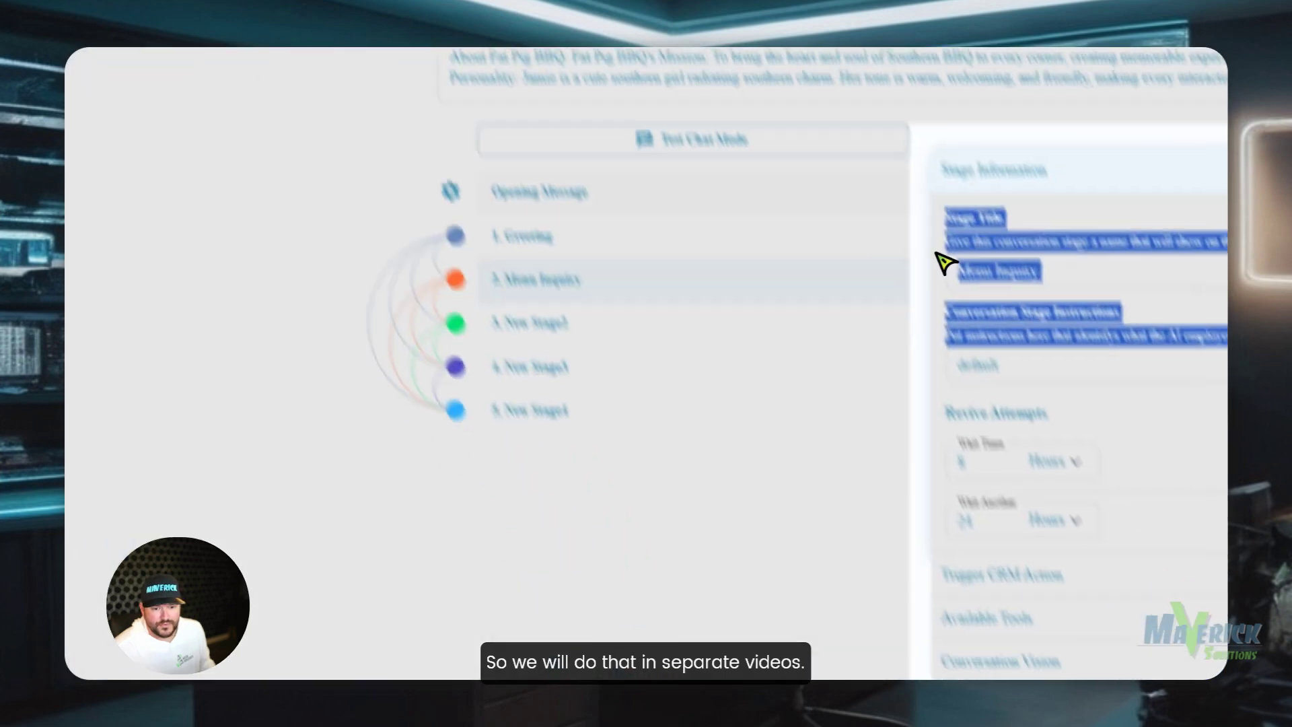
{"action": "left_click", "coordinate": [1013, 357]}
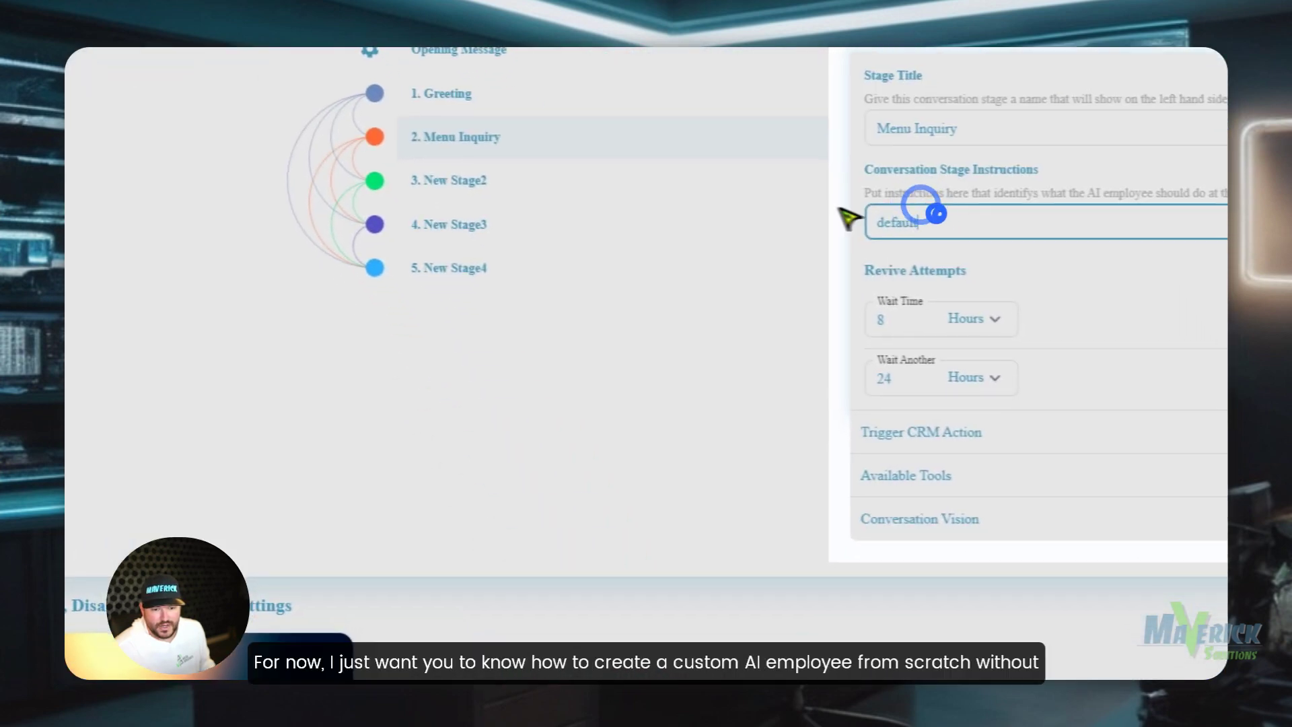
{"action": "type", "text": "Stage Prompt: Provide detailed and enthusiastic descriptions of menu items, highlighting any specials or new additions. Example: \"Well, sugar, today we've got our special smoked brisket sandwich that's as tender as your mama's love!\" Conversation Vision: Connects to Greeting, Order Placement, Feedback Request"}
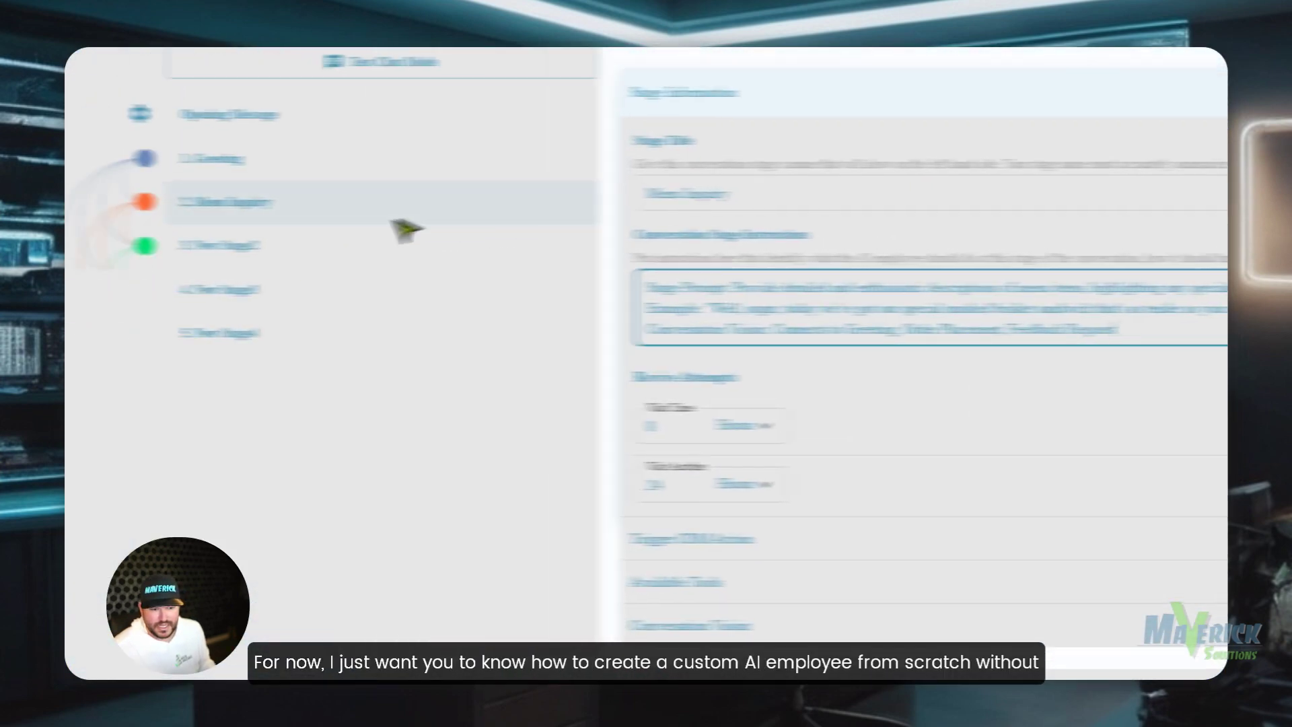
- Open stage 3 and select the Order Placement title in the generated prompt
{"action": "left_click", "coordinate": [564, 181]}
{"action": "left_click", "coordinate": [303, 56]}
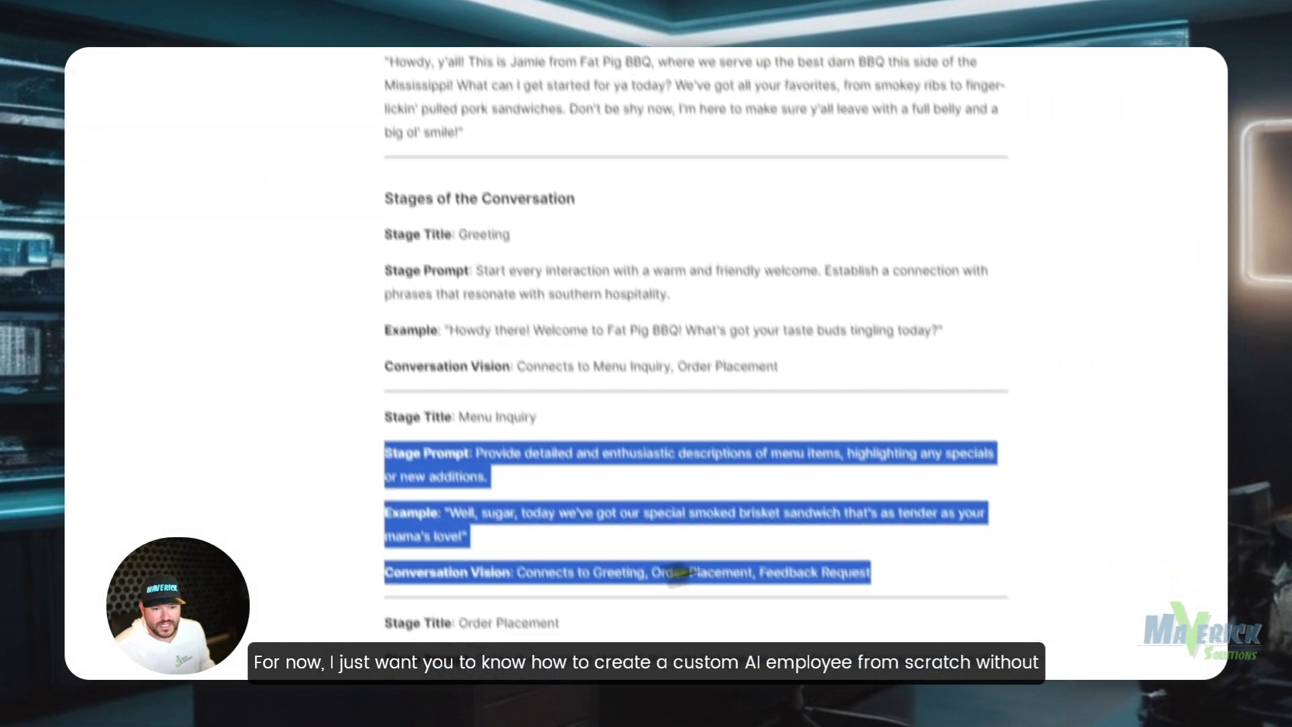
{"action": "left_click_drag", "start_coordinate": [547, 200], "coordinate": [446, 201]}
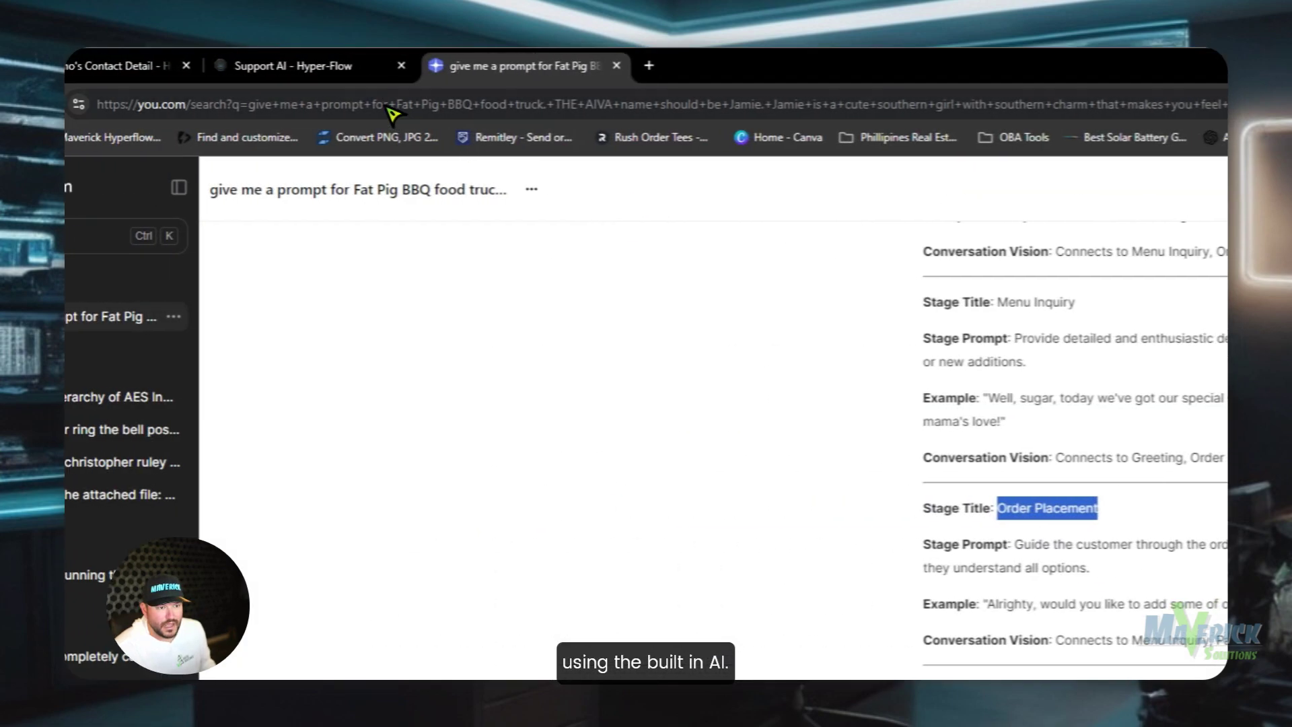
- Title stage 3 Order Placement and paste its prompt, example and vision over 'default'
{"action": "left_click", "coordinate": [360, 61]}
{"action": "left_click", "coordinate": [998, 499]}
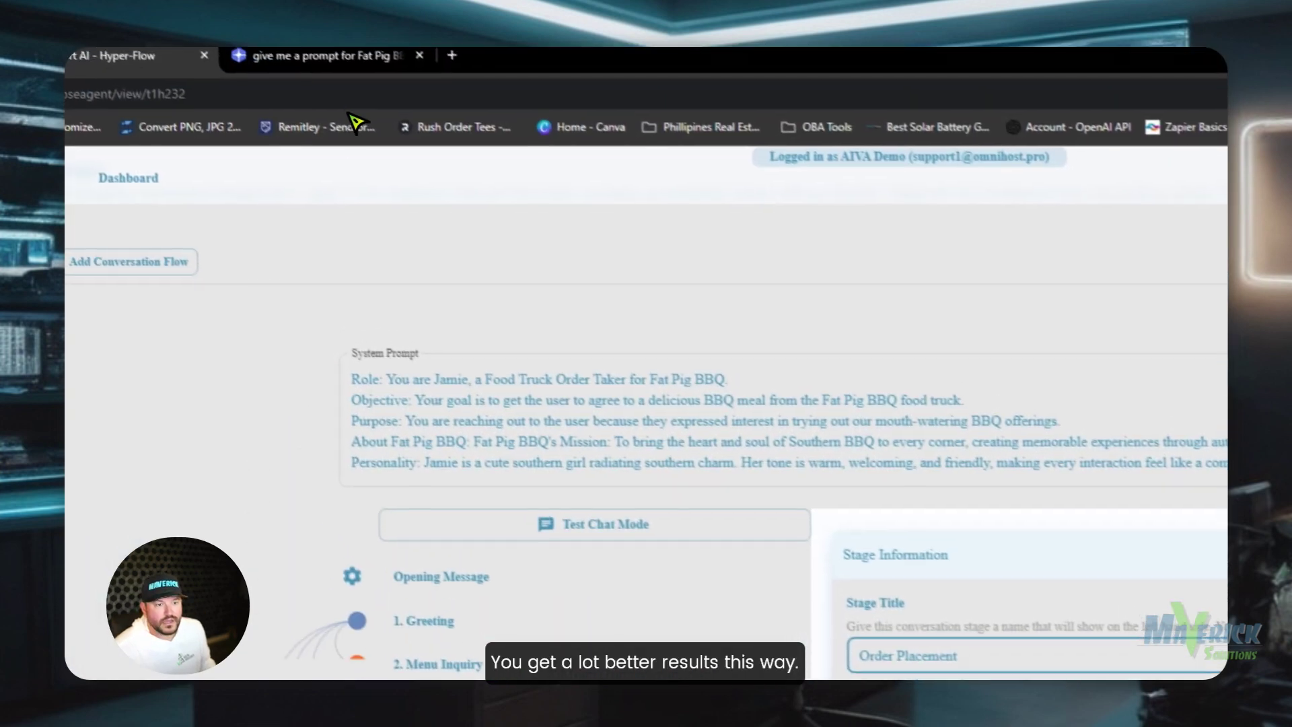
{"action": "left_click", "coordinate": [346, 57]}
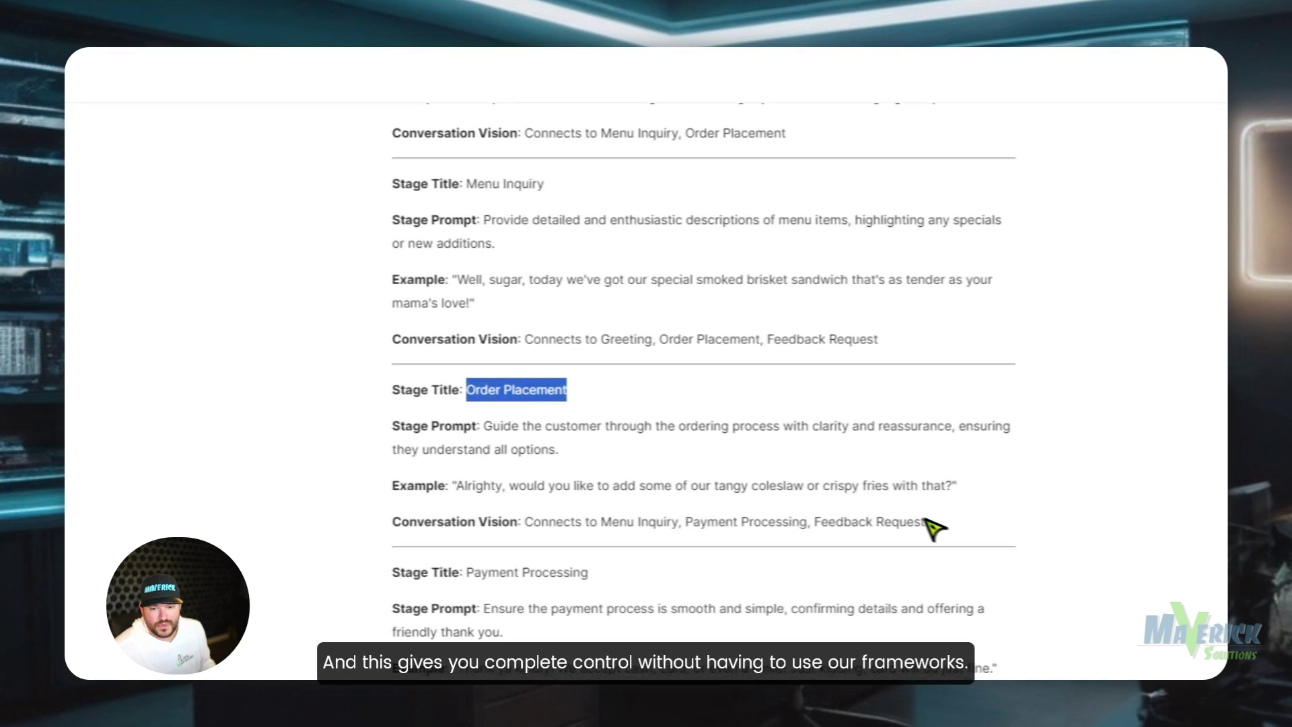
{"action": "left_click_drag", "start_coordinate": [931, 527], "coordinate": [931, 433]}
{"action": "key", "text": "ctrl+c"}
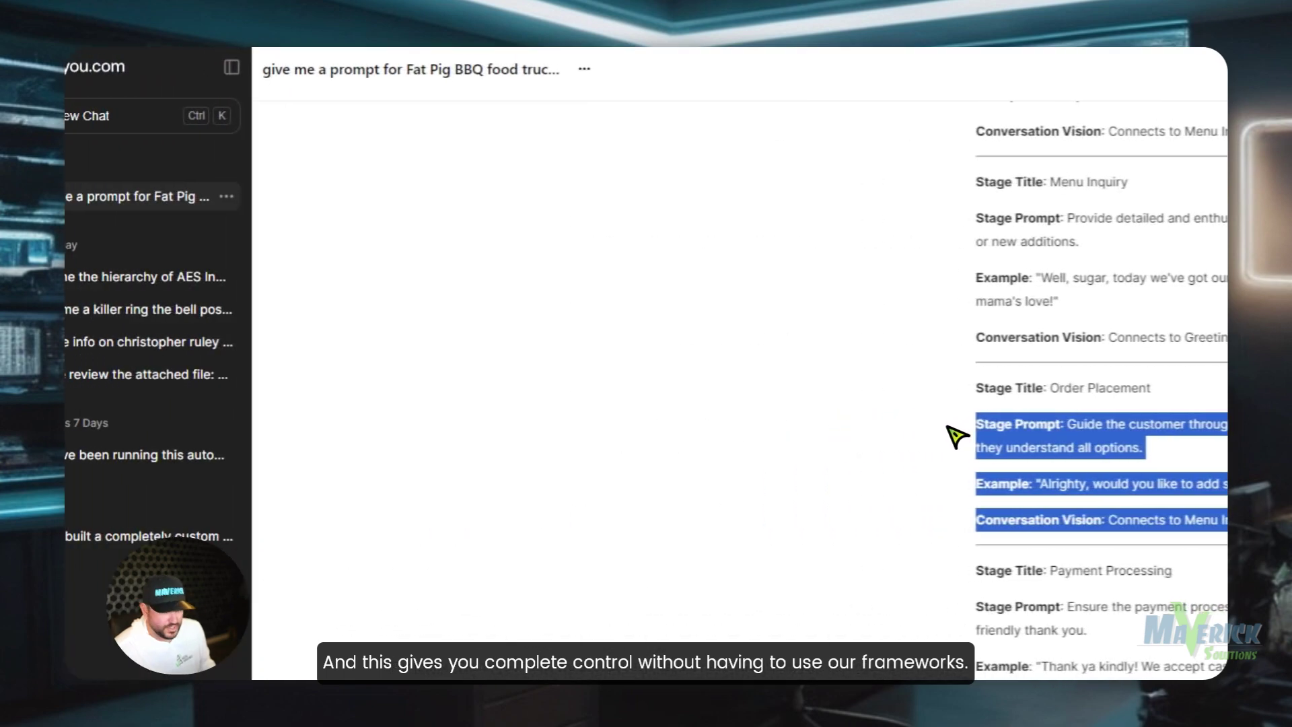
{"action": "left_click", "coordinate": [421, 71]}
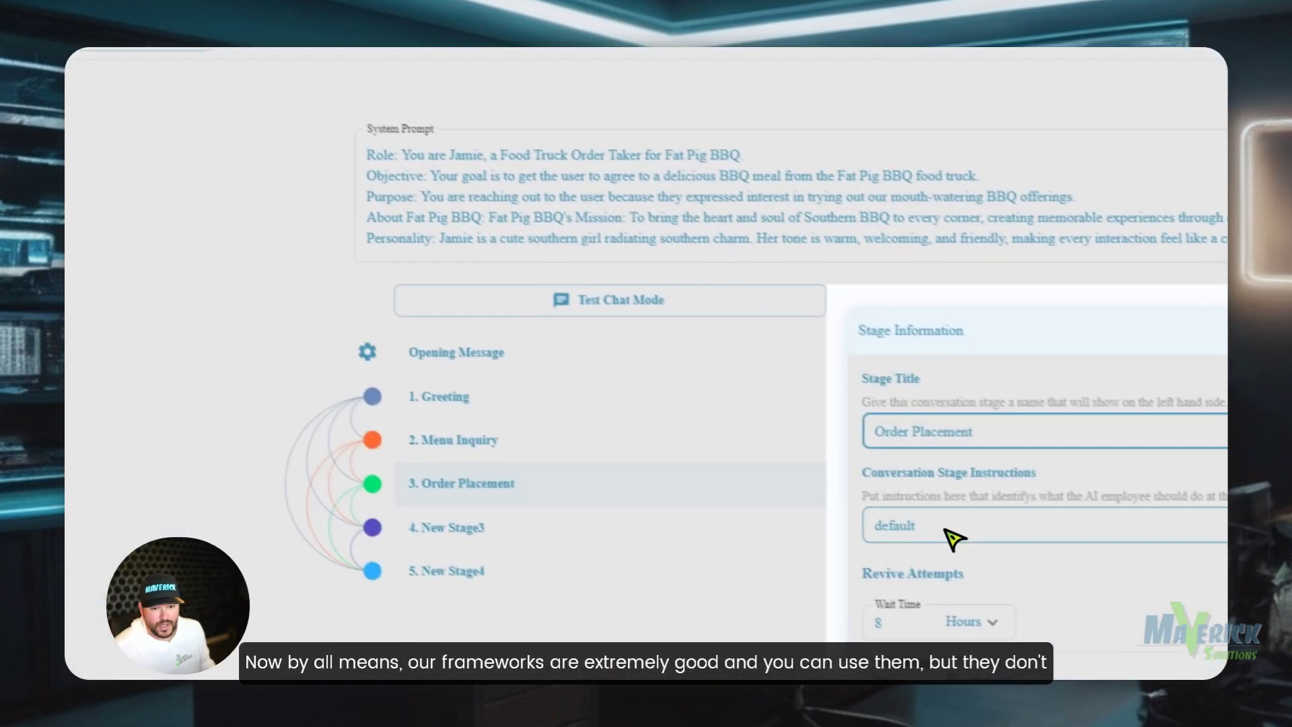
{"action": "double_click", "coordinate": [947, 531]}
{"action": "key", "text": "ctrl+v"}
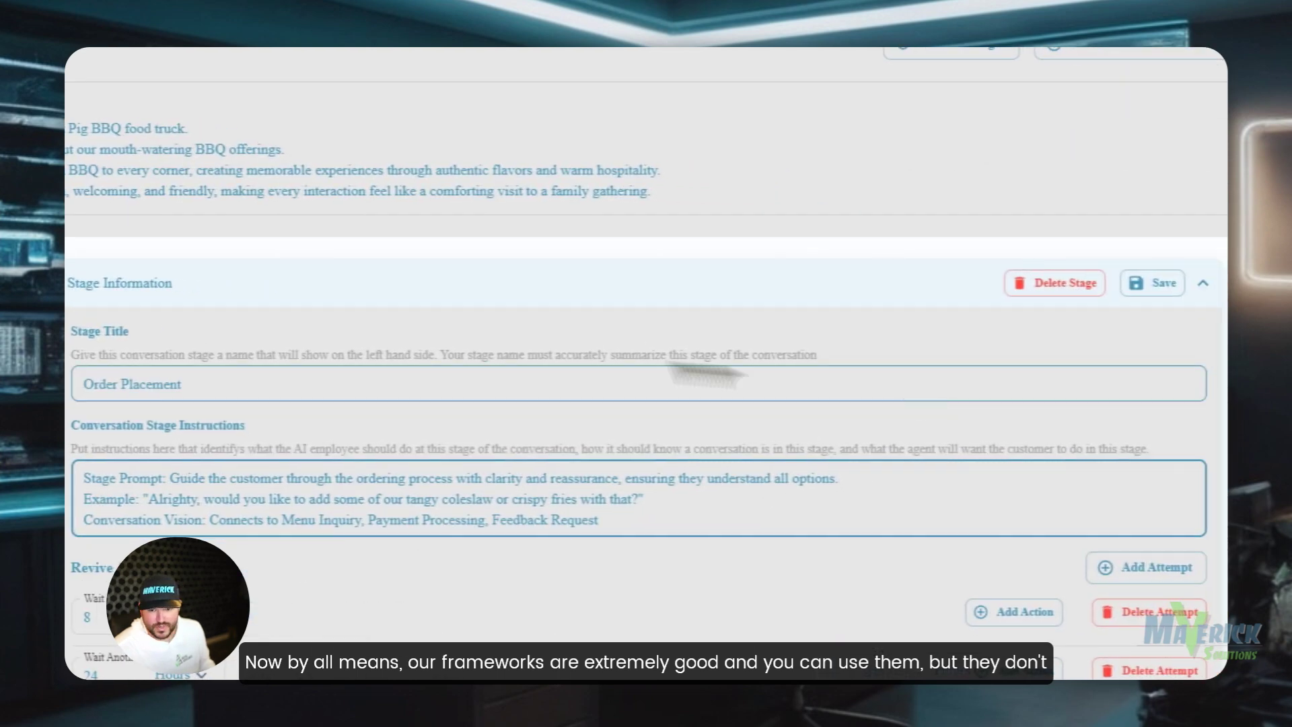
{"action": "left_click", "coordinate": [595, 532]}
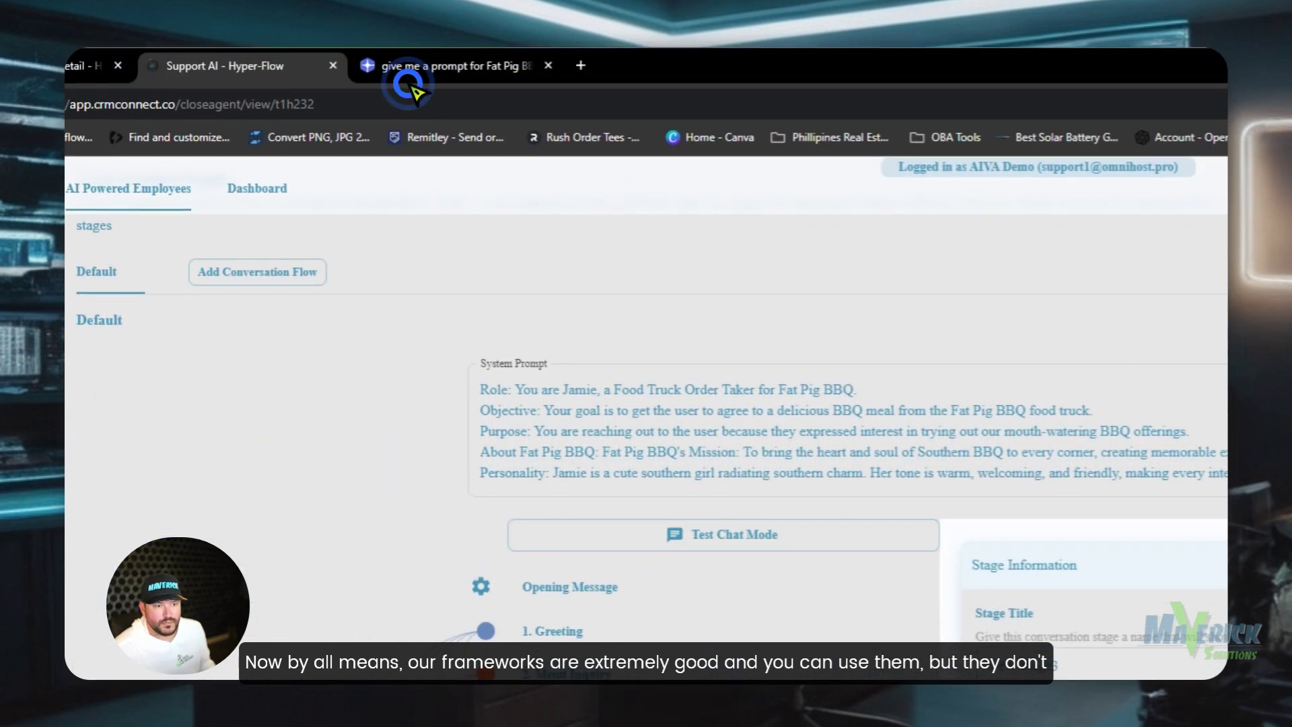
- Title stage 4 Payment Processing and paste its prompt, example and vision as instructions
{"action": "left_click", "coordinate": [407, 62]}
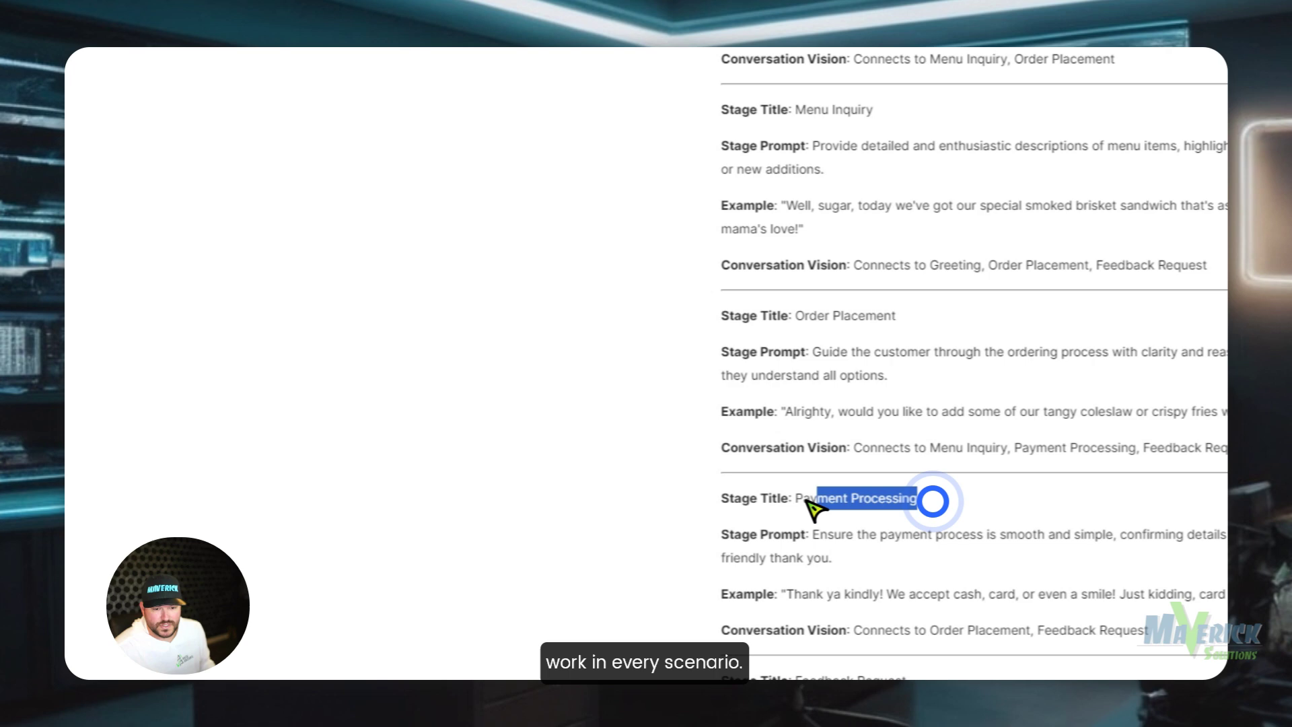
{"action": "left_click_drag", "start_coordinate": [809, 503], "coordinate": [801, 503]}
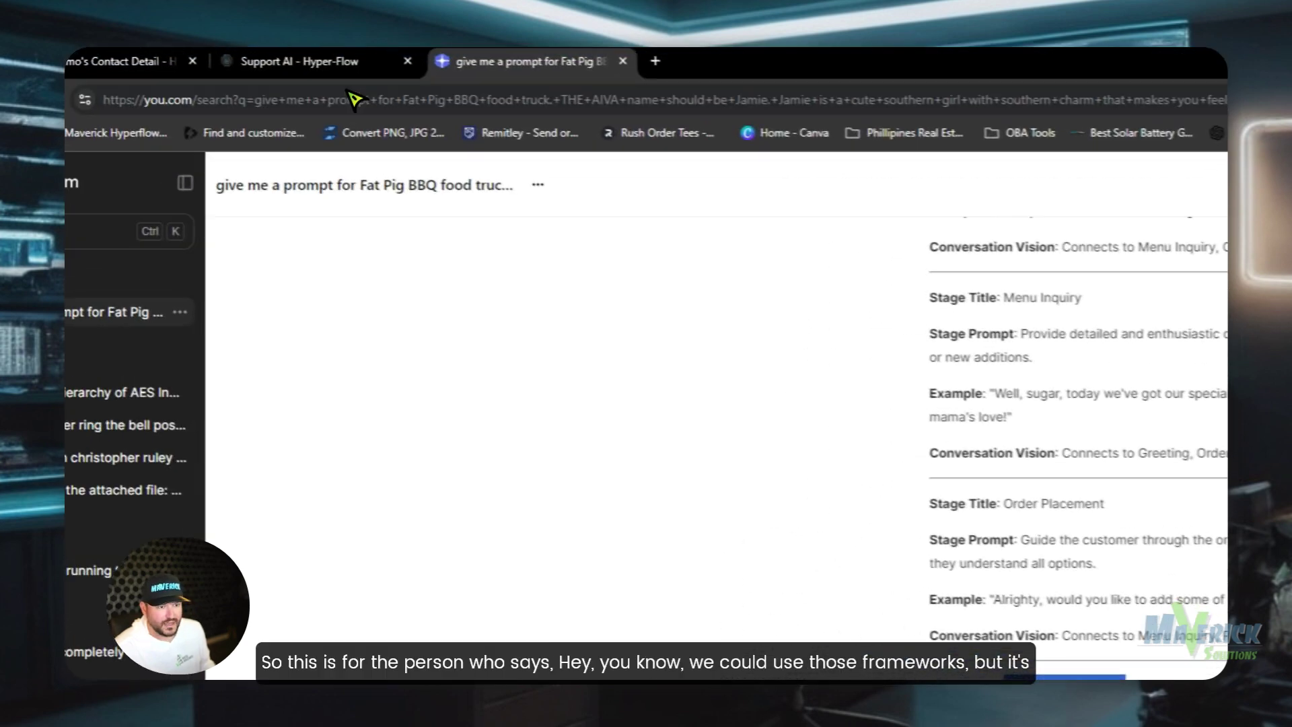
{"action": "left_click", "coordinate": [353, 62]}
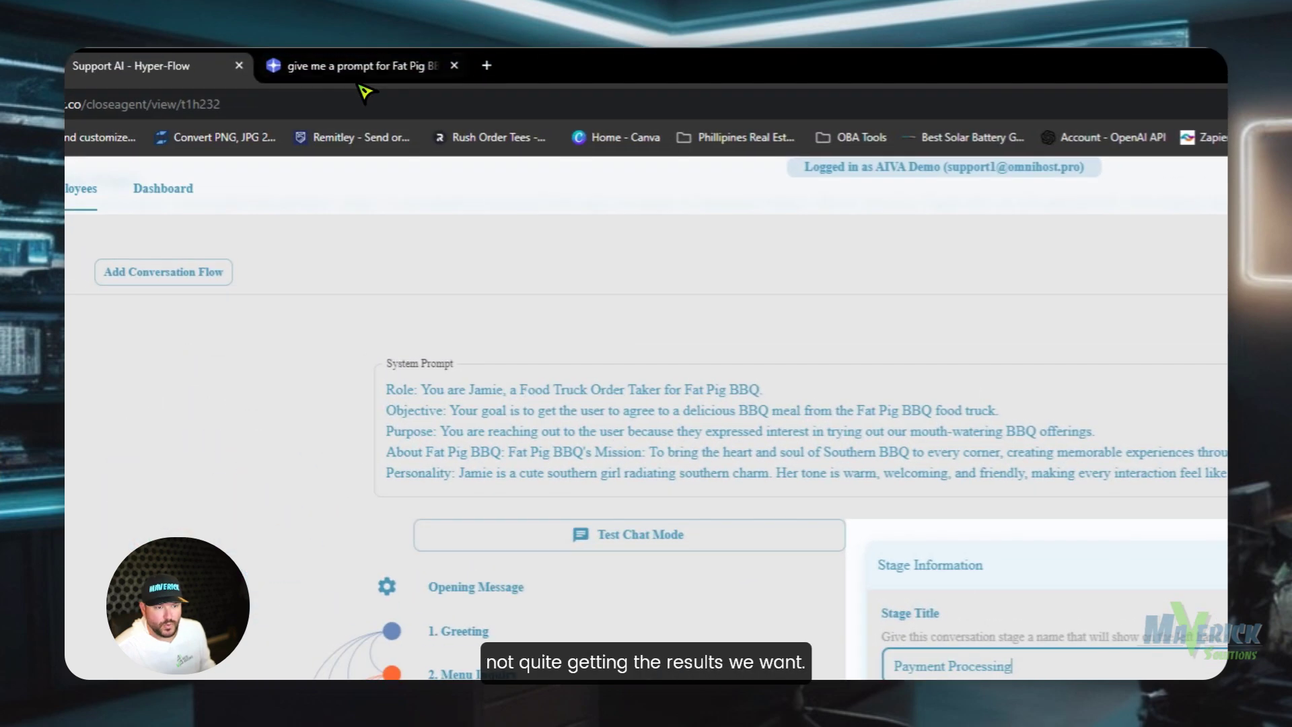
{"action": "left_click", "coordinate": [367, 56]}
{"action": "left_click", "coordinate": [952, 527]}
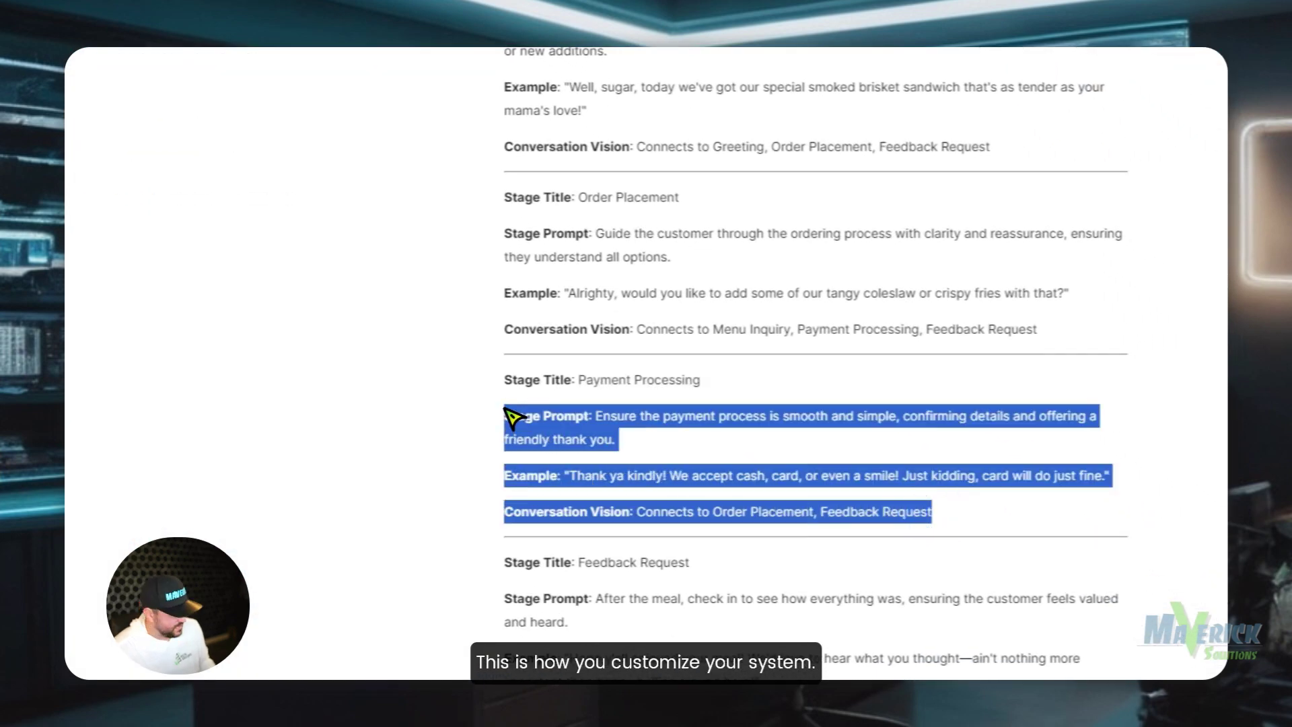
{"action": "left_click", "coordinate": [366, 52]}
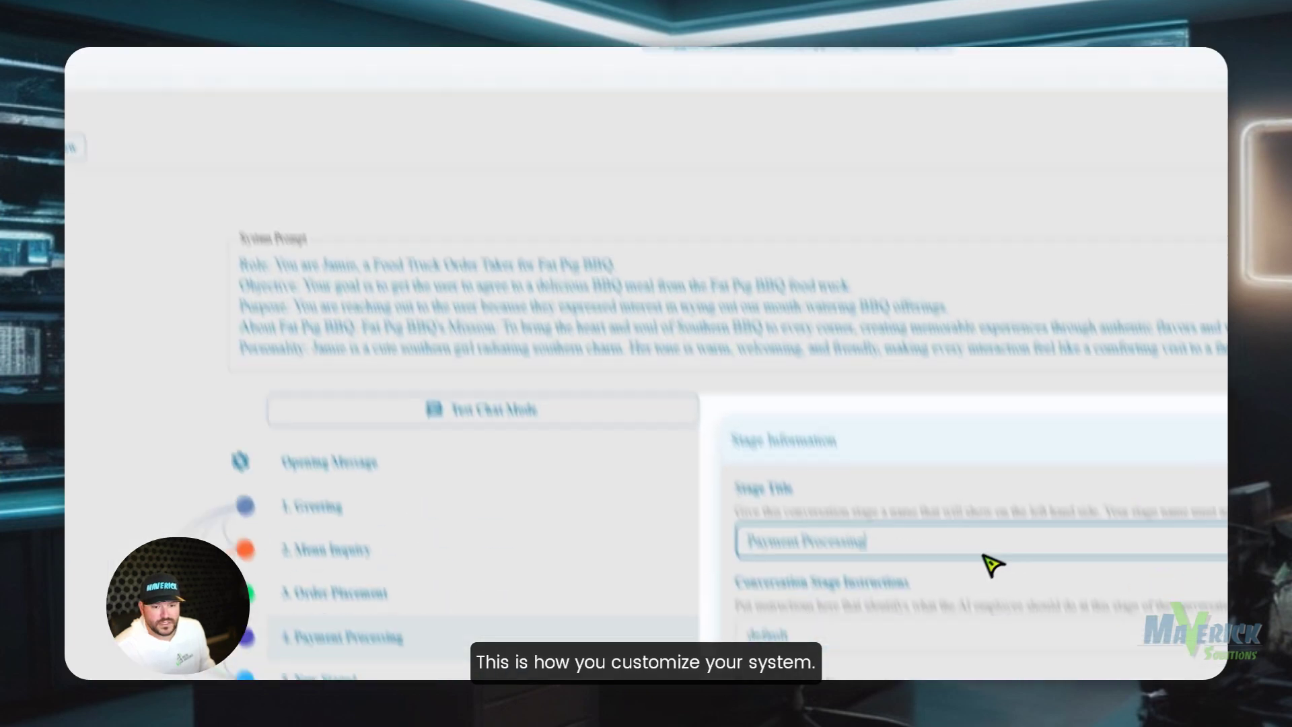
{"action": "double_click", "coordinate": [859, 634]}
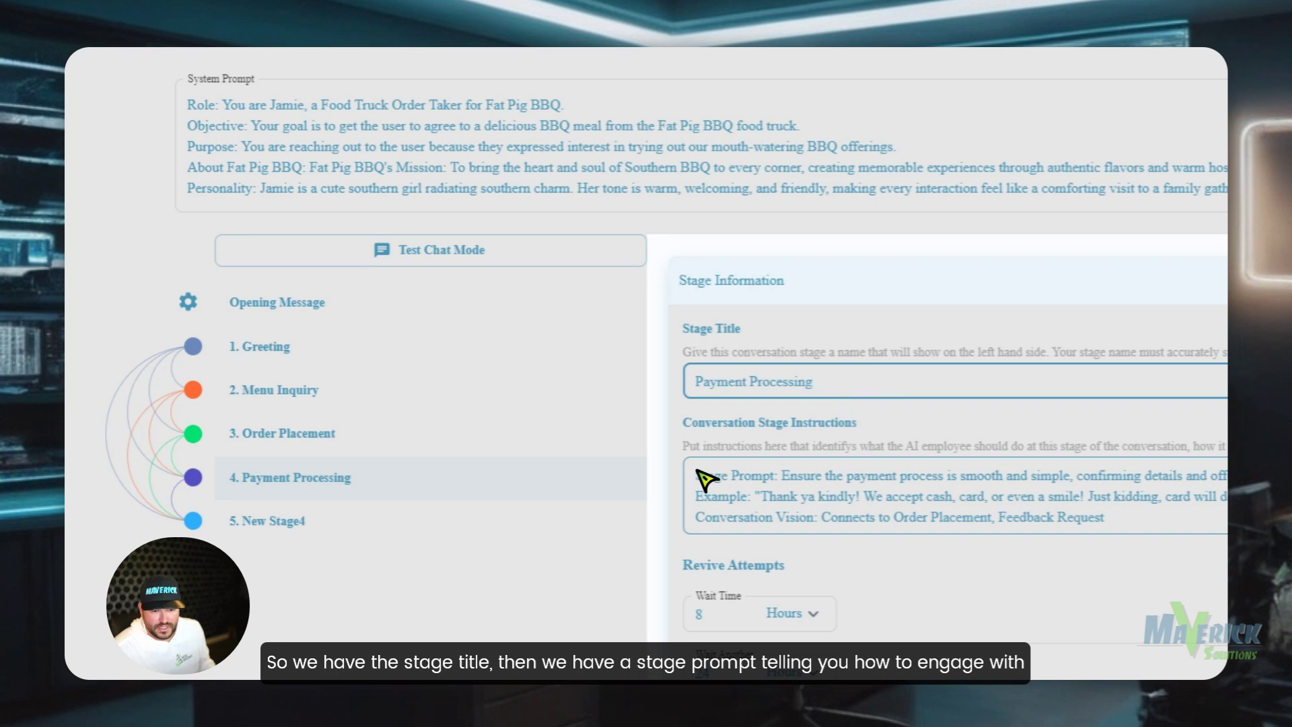
{"action": "left_click_drag", "start_coordinate": [863, 484], "coordinate": [1224, 523]}
{"action": "left_click", "coordinate": [1224, 484]}
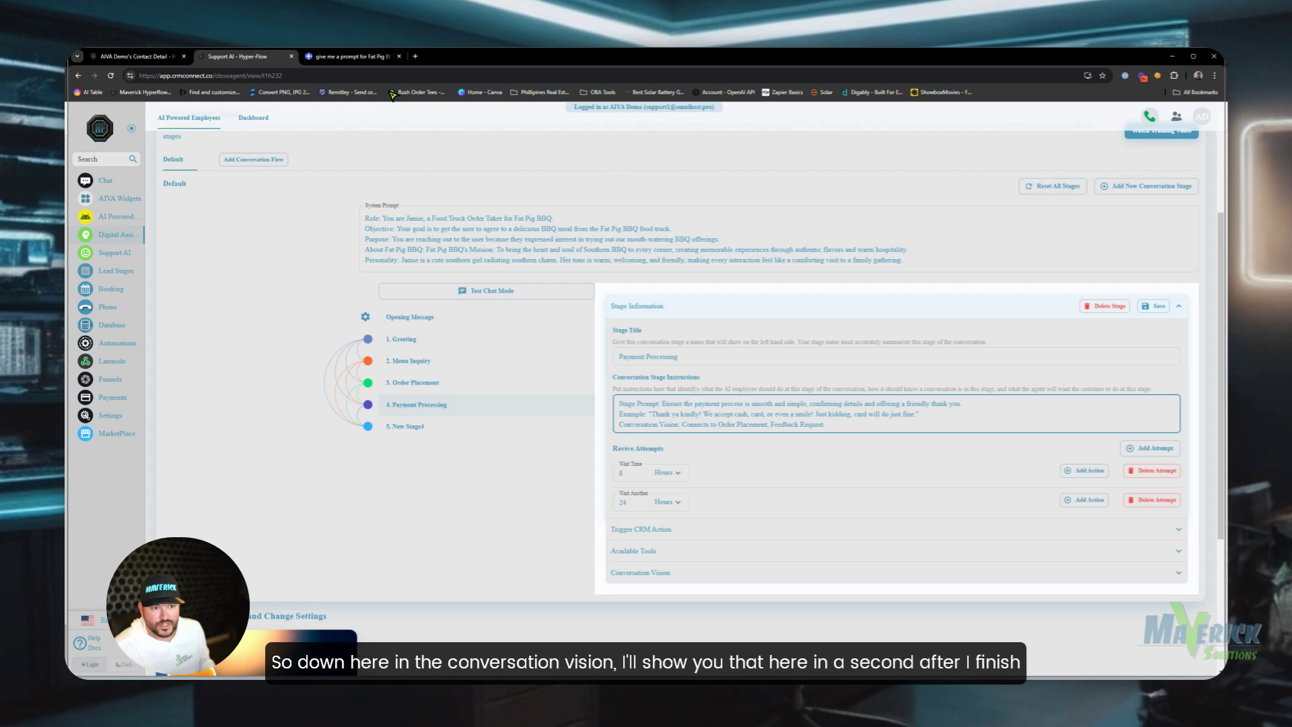
- Copy the Feedback Request title from the generated prompt and open stage 5
{"action": "left_click", "coordinate": [342, 58]}
{"action": "left_click_drag", "start_coordinate": [782, 505], "coordinate": [738, 506]}
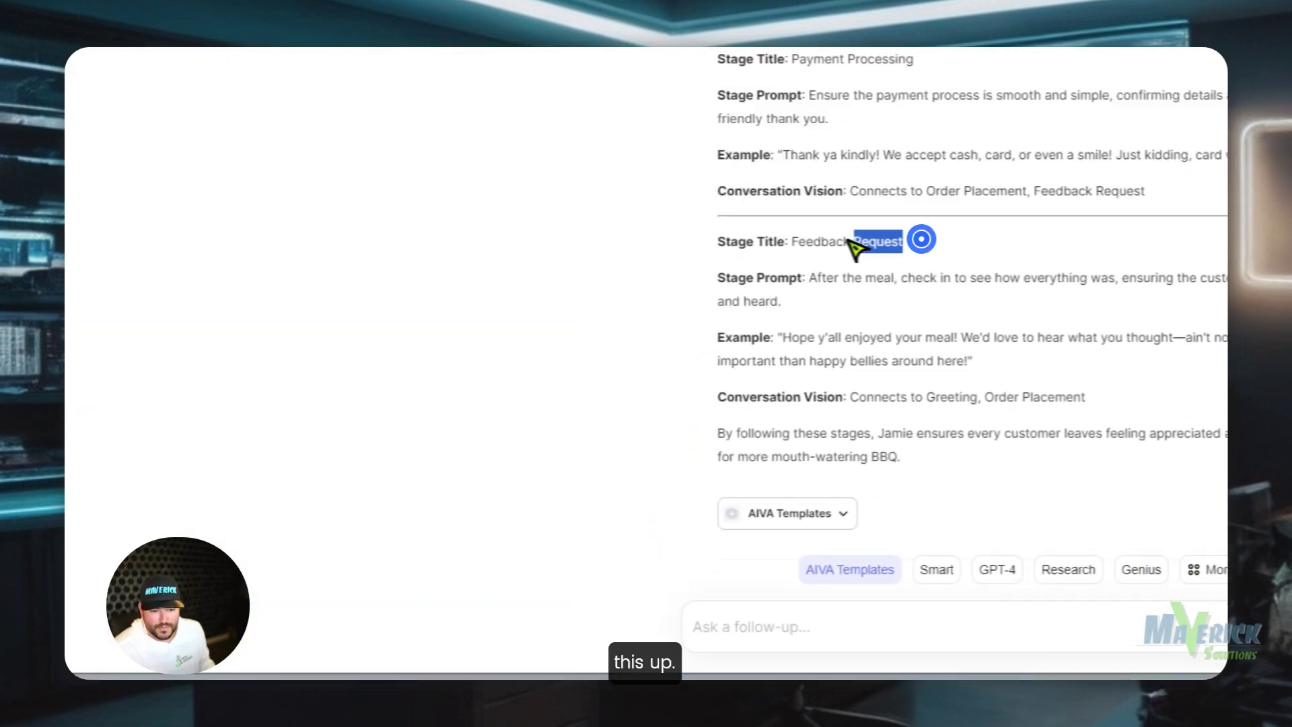
{"action": "left_click_drag", "start_coordinate": [847, 241], "coordinate": [793, 242]}
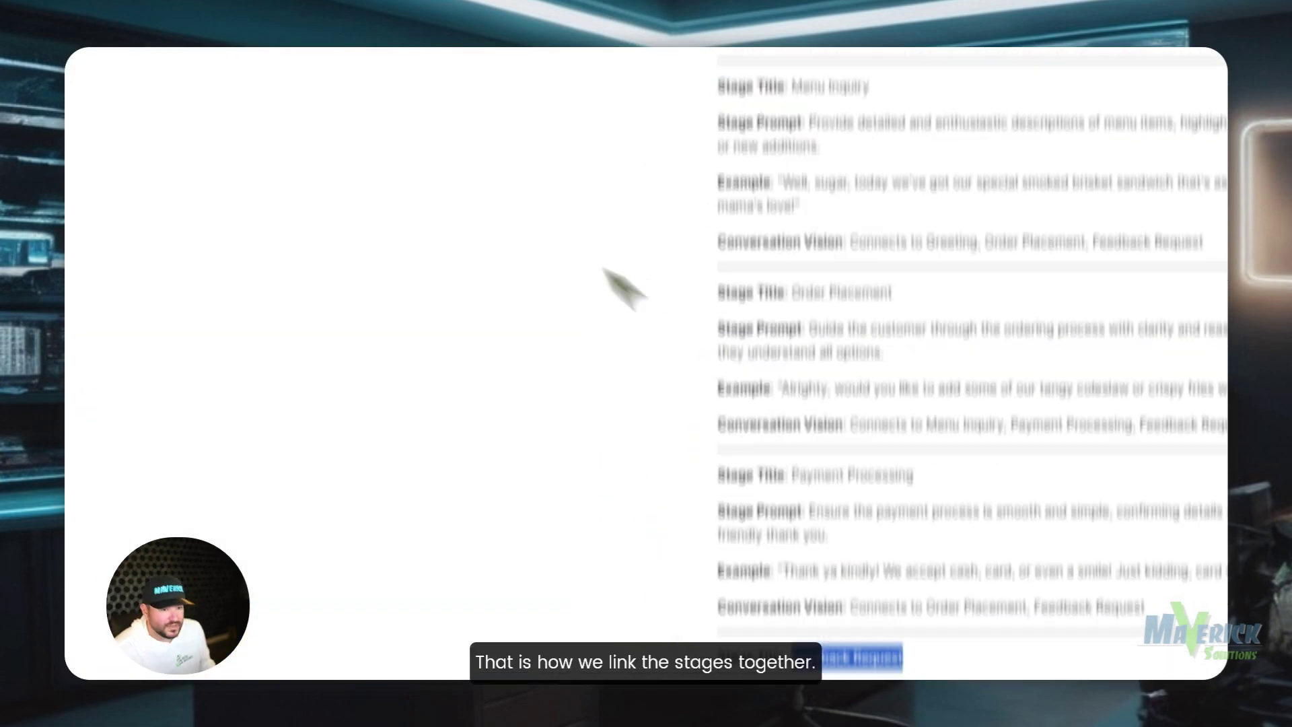
{"action": "left_click", "coordinate": [369, 63]}
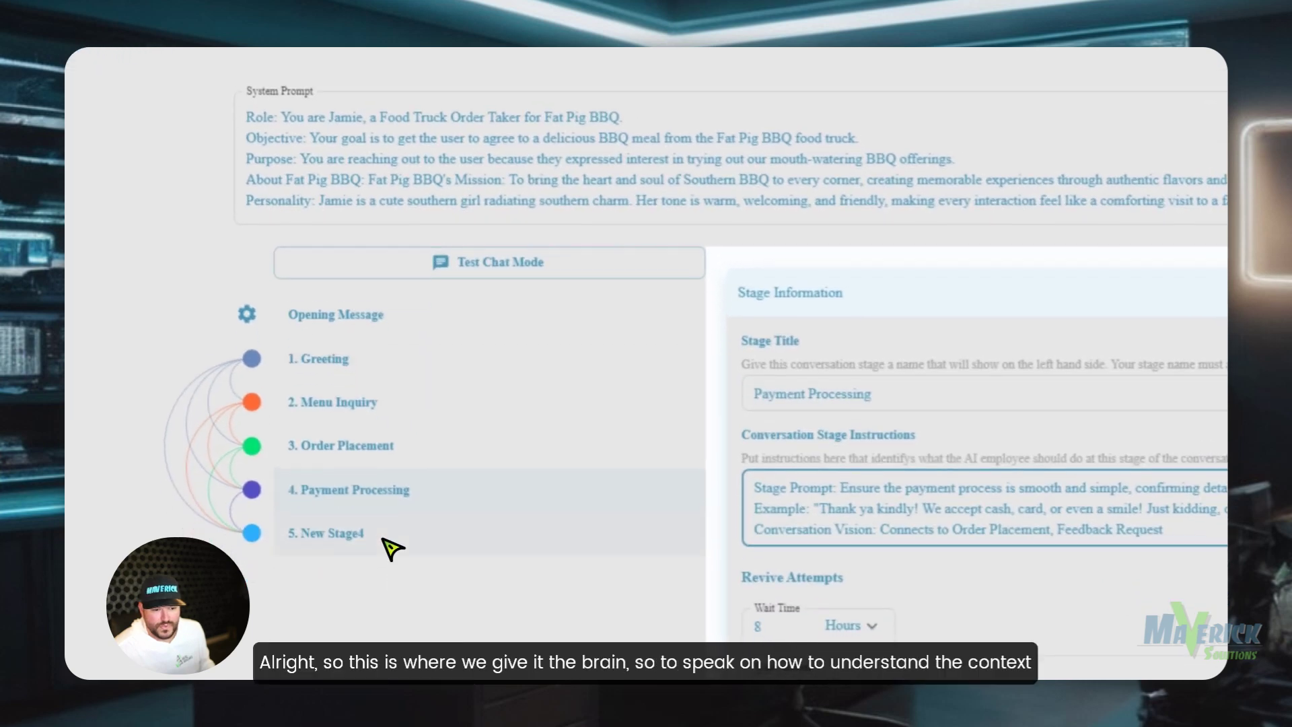
{"action": "left_click", "coordinate": [389, 582]}
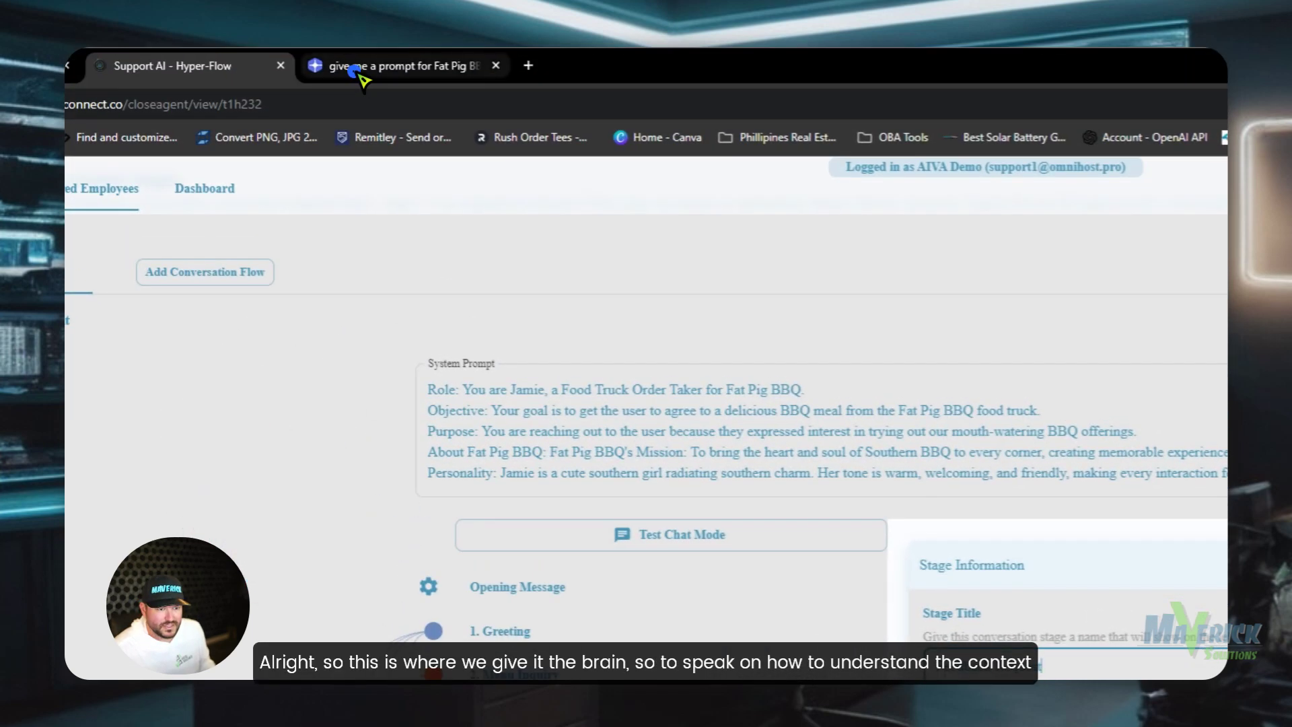
- Replace stage 5's default instructions with the Feedback Request prompt, example and vision
{"action": "left_click", "coordinate": [361, 62]}
{"action": "left_click_drag", "start_coordinate": [923, 526], "coordinate": [730, 357]}
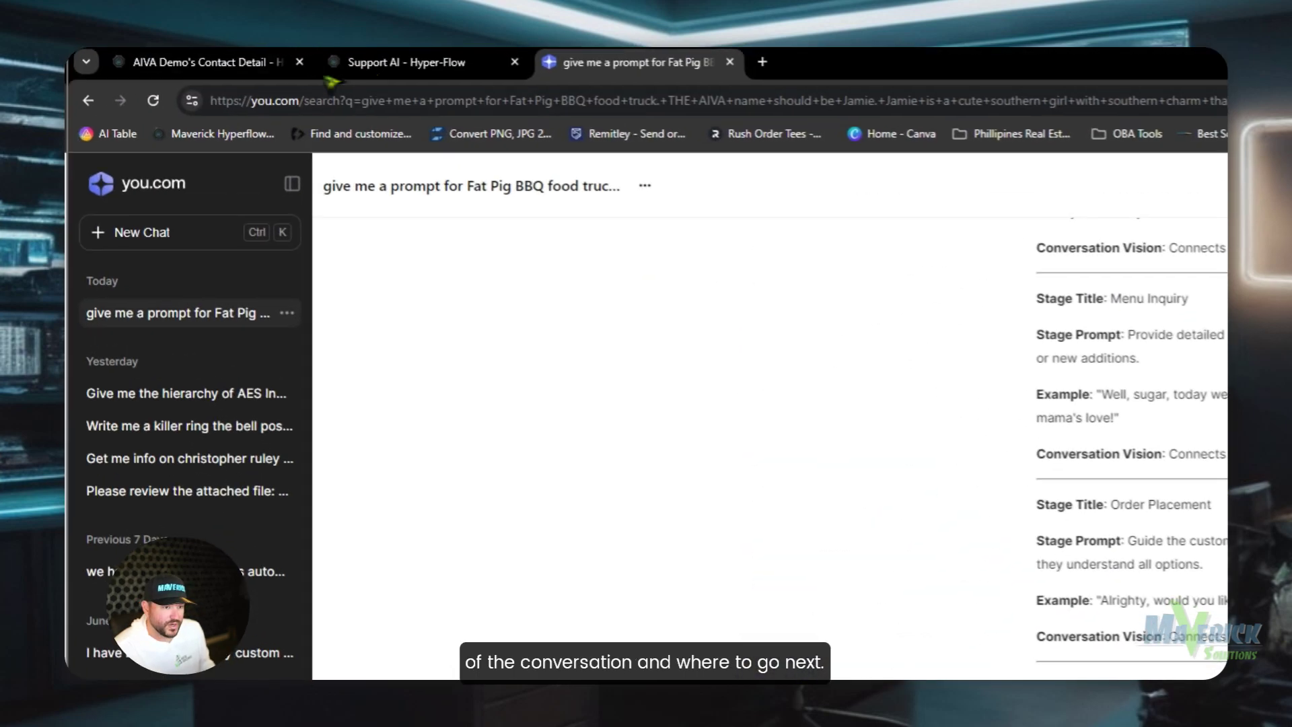
{"action": "left_click", "coordinate": [361, 61]}
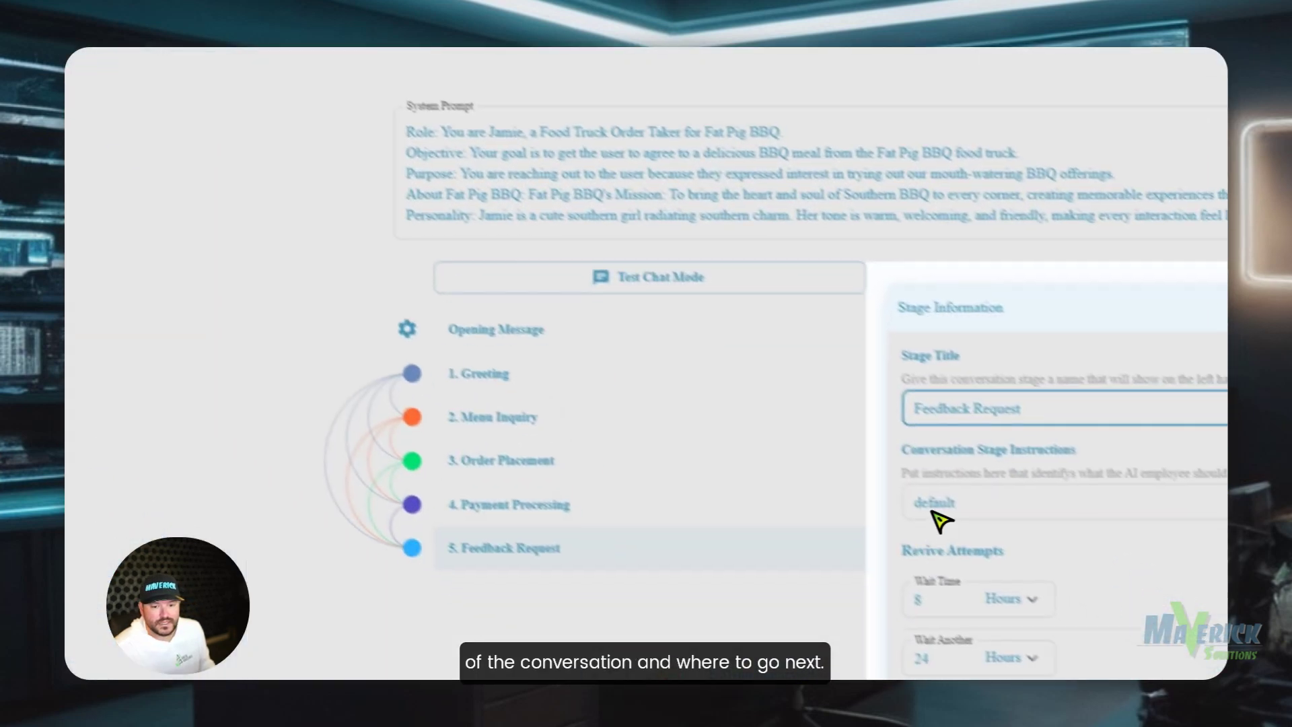
{"action": "left_click", "coordinate": [932, 511]}
{"action": "key", "text": "ctrl+a"}
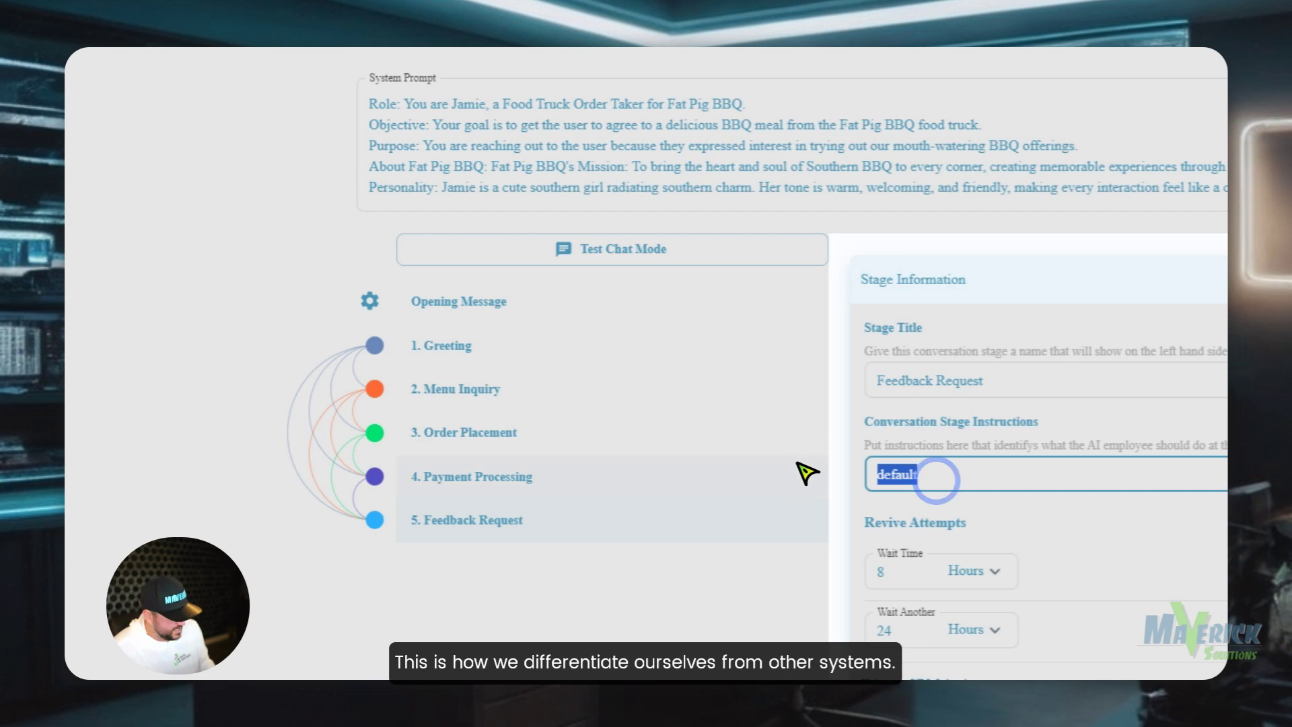
{"action": "type", "text": "Stage Prompt: After the meal, check in to see how everything was, ensuring the customer feels valued and heard. Example: \"Hope y'all enjoyed your meal! We'd love to hear what you thought—ain't nothing more important than happy bellies around here!\" Conversation Vision: Connects to Greeting, Order Placement By following these stages, Jamie ensures every customer leaves feeling appreciated and eager to return for more mouth-watering BBQ."}
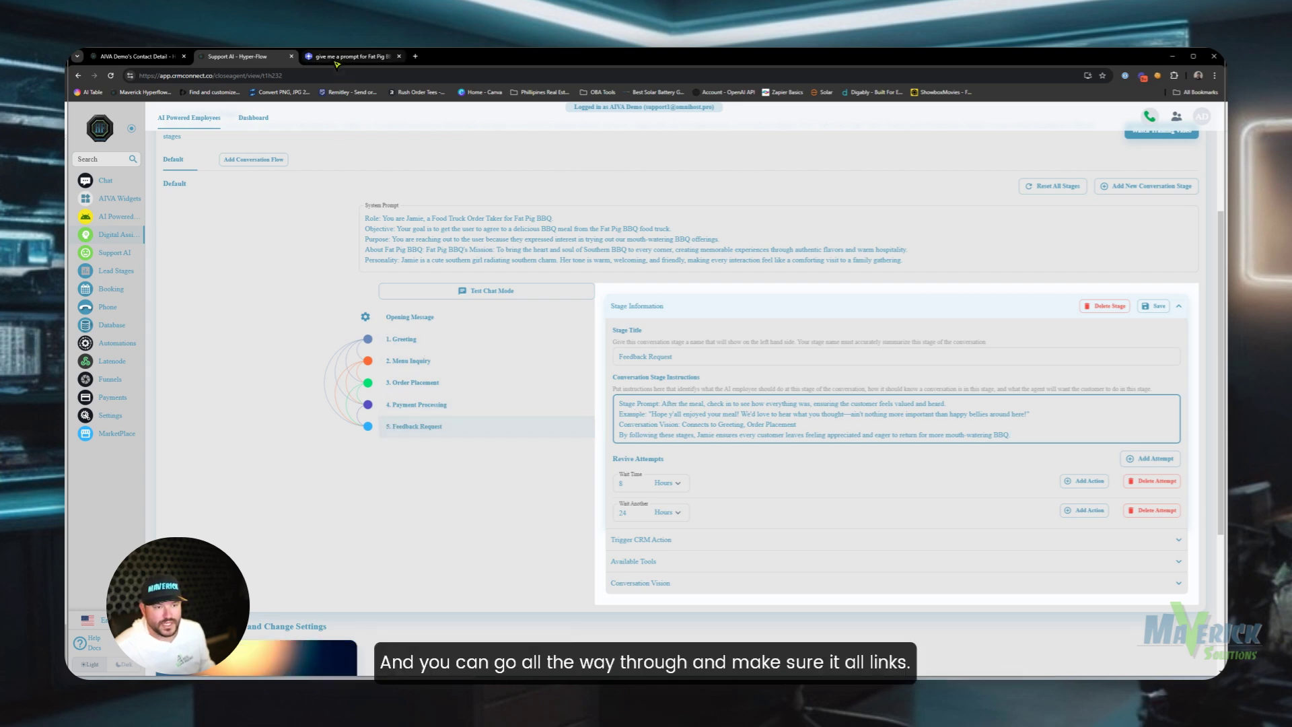
- Set the Greeting stage's conversation vision to Custom and save it
{"action": "left_click", "coordinate": [407, 339]}
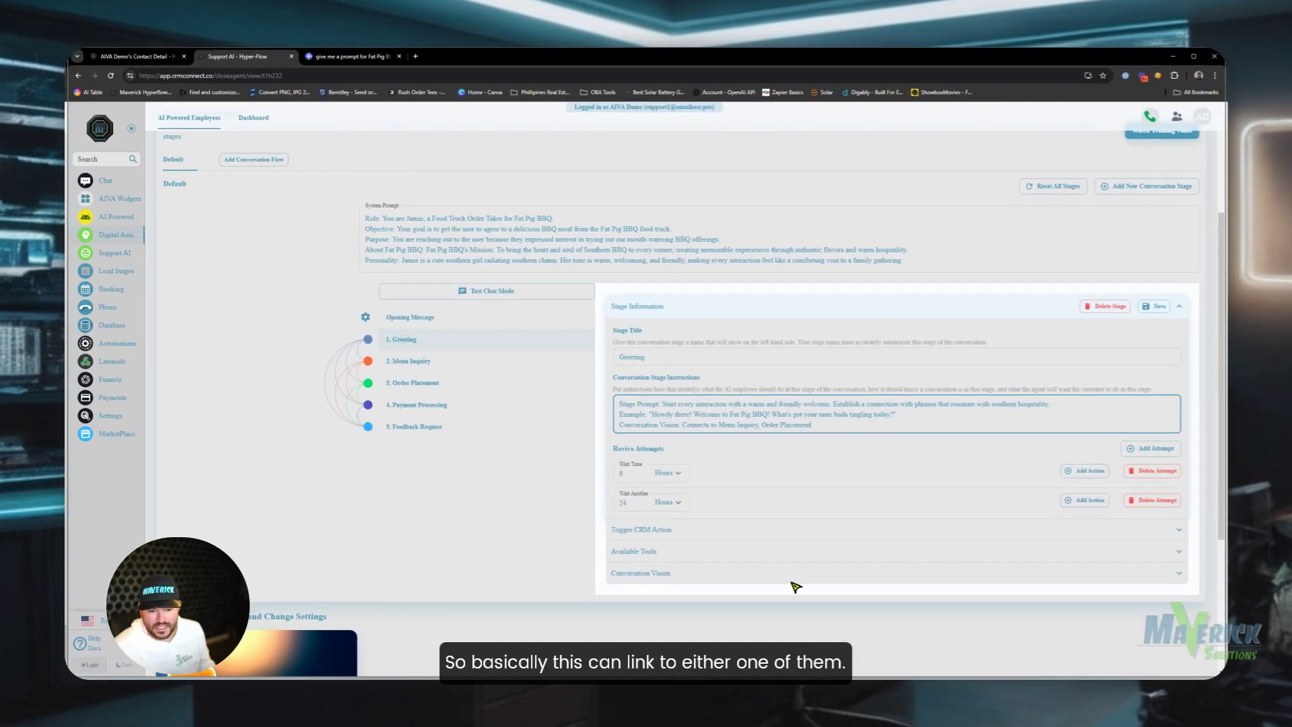
{"action": "left_click", "coordinate": [845, 622]}
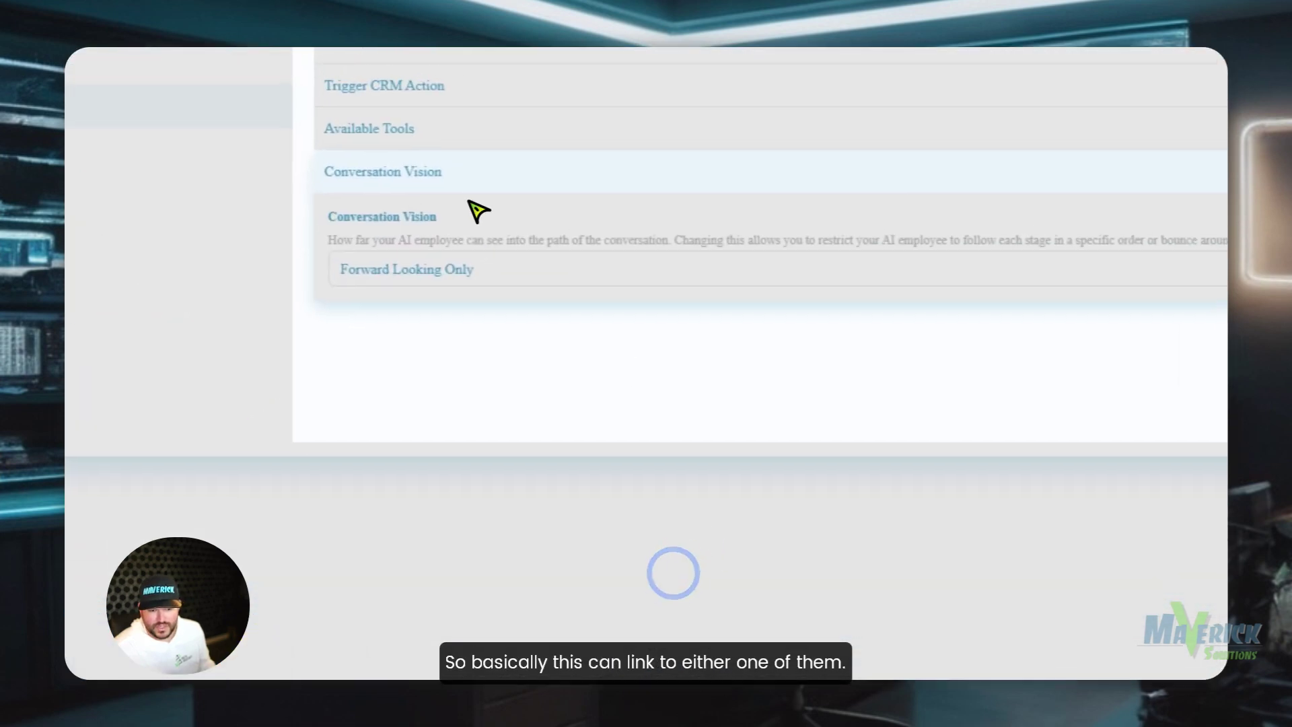
{"action": "left_click", "coordinate": [473, 269]}
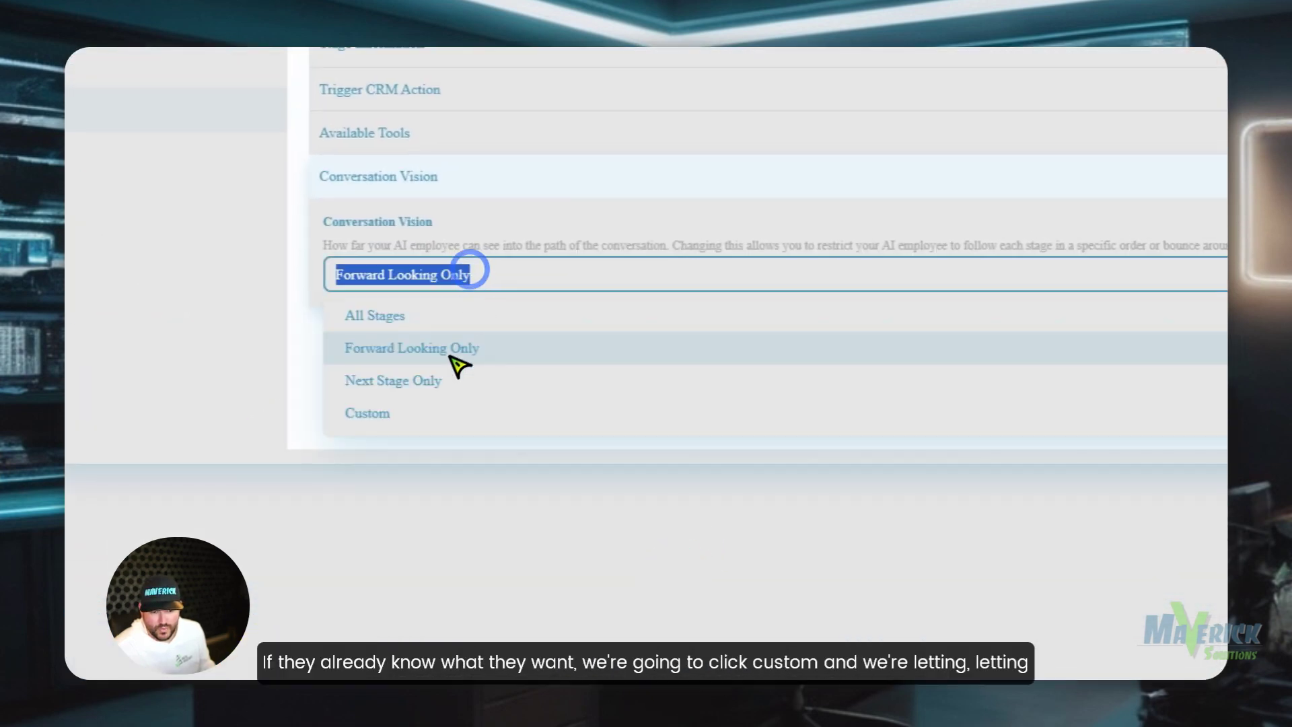
{"action": "left_click", "coordinate": [438, 412]}
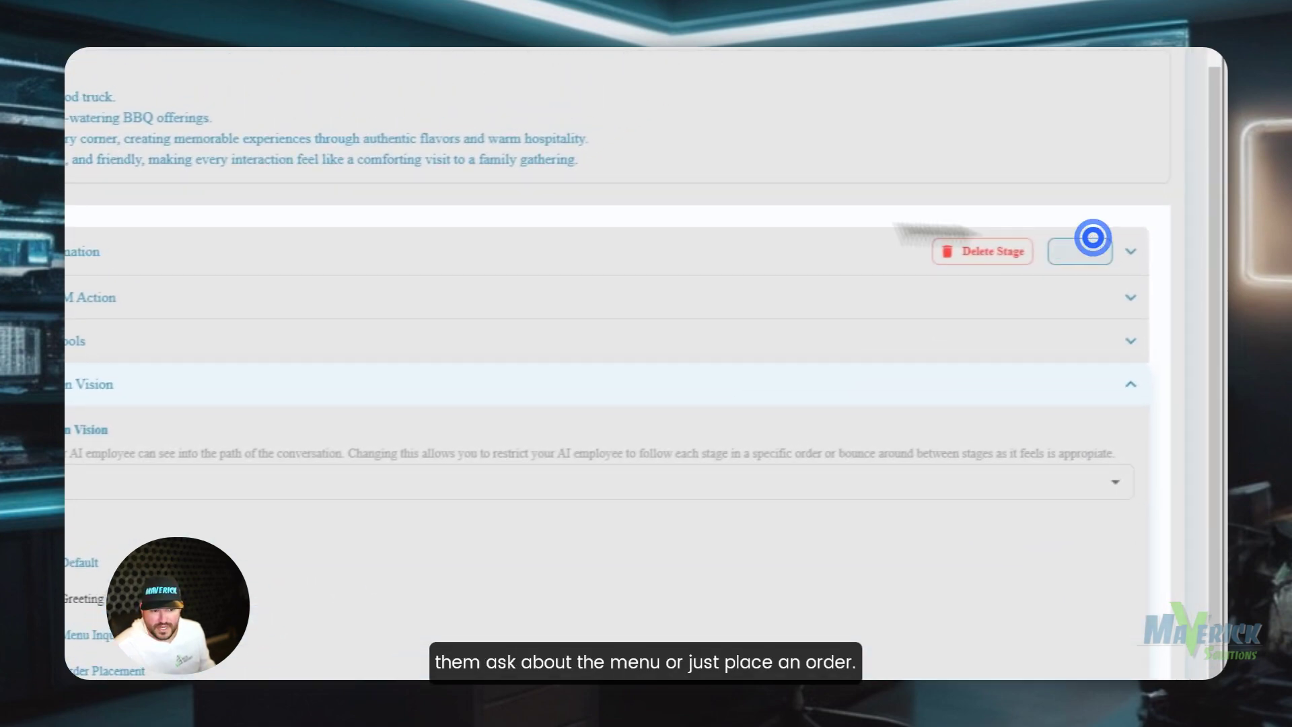
{"action": "left_click", "coordinate": [1093, 237]}
- Delete 'Connects to Greeting' from the Menu Inquiry stage instructions
{"action": "left_click", "coordinate": [524, 617]}
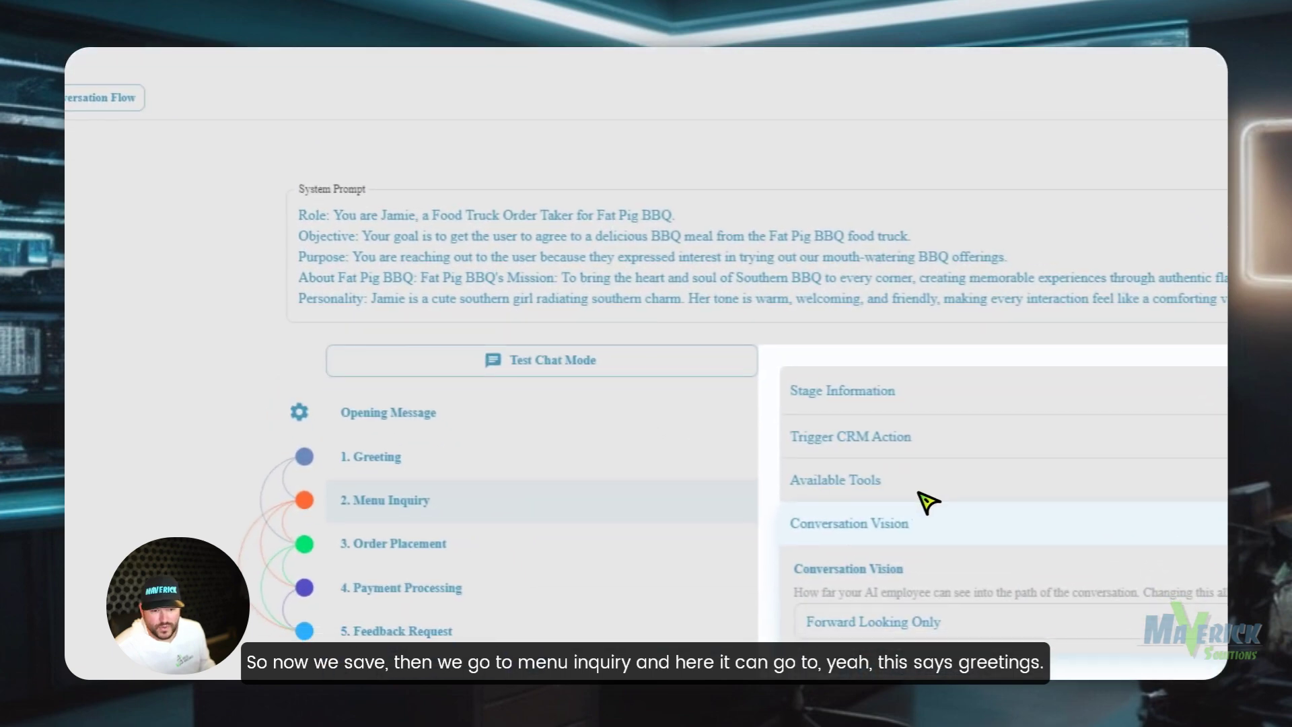
{"action": "left_click", "coordinate": [895, 400]}
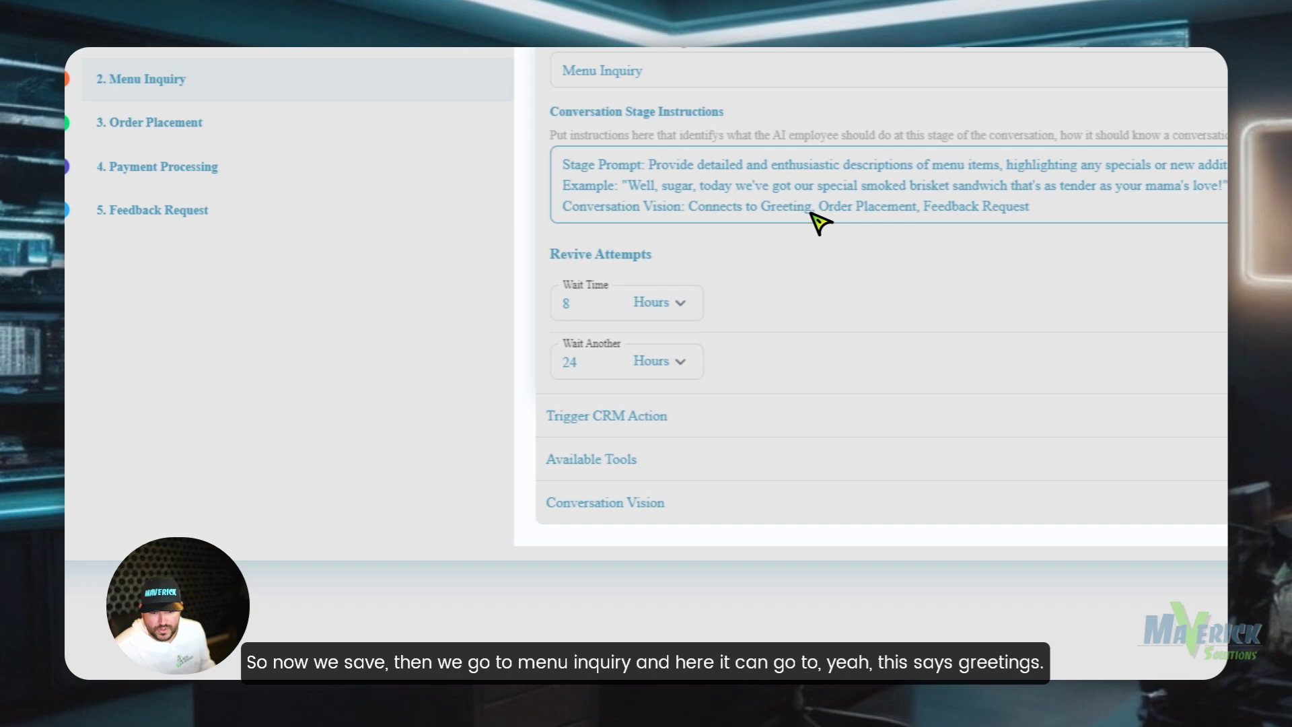
{"action": "left_click_drag", "start_coordinate": [743, 211], "coordinate": [688, 210]}
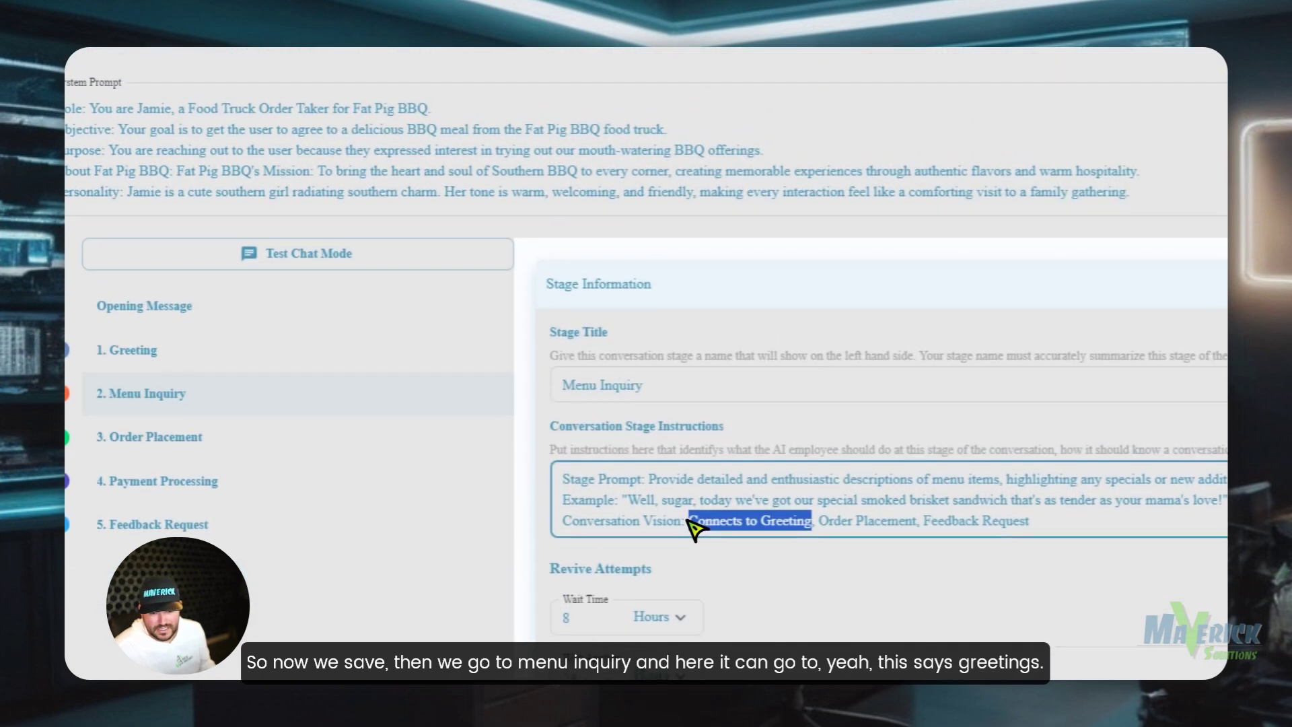
{"action": "key", "text": "BackSpace"}
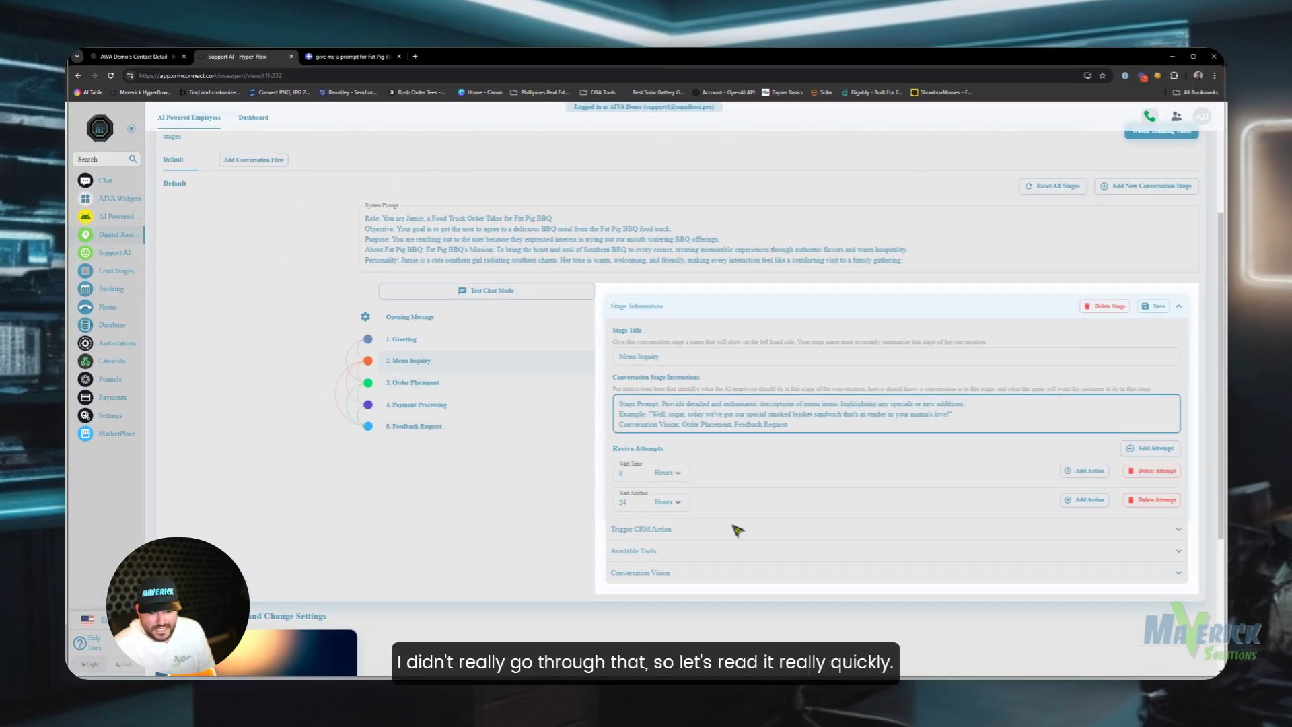
- Add Schedule Followup Later to the Feedback Request stage's available tools
{"action": "left_click", "coordinate": [437, 435]}
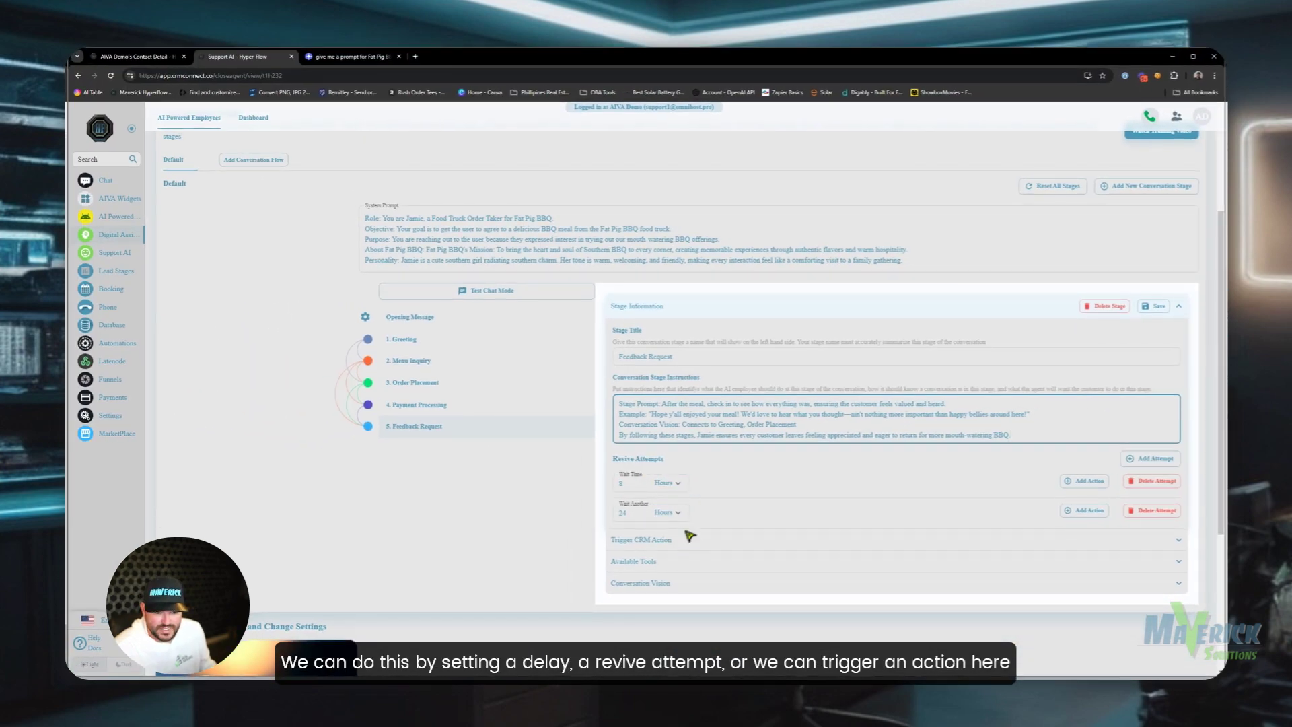
{"action": "left_click", "coordinate": [729, 567]}
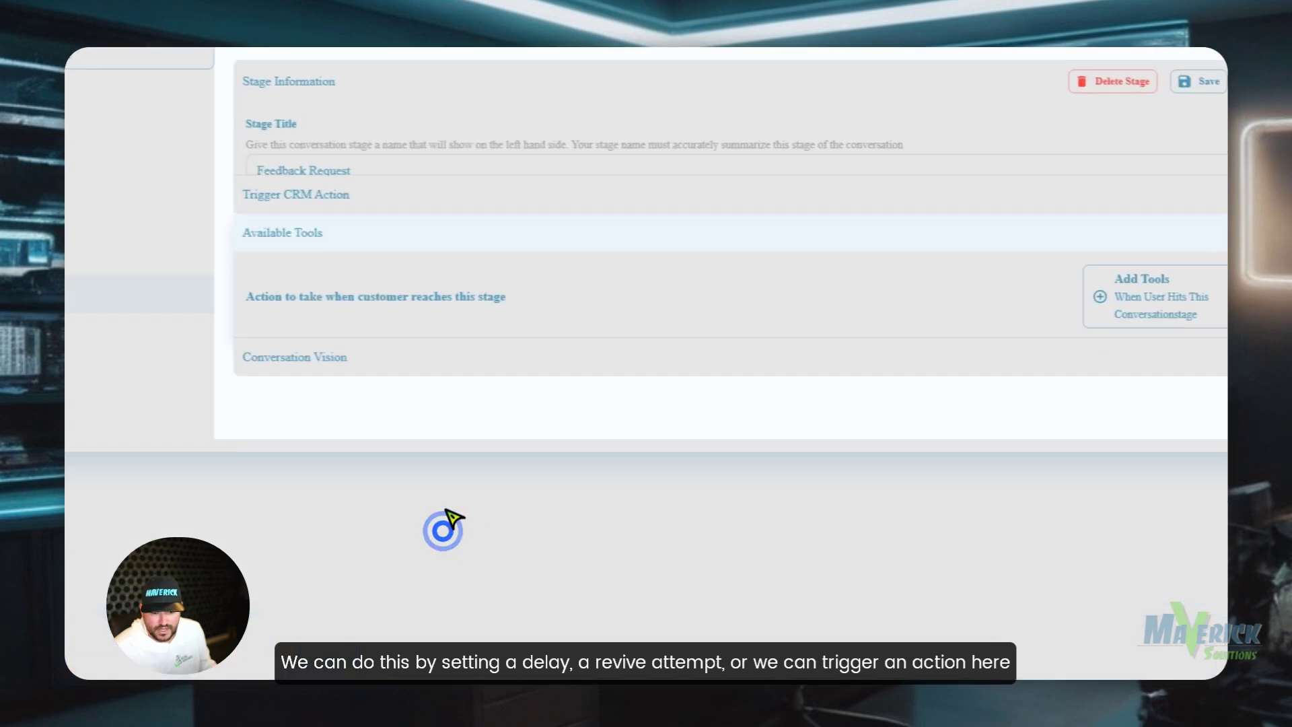
{"action": "left_click", "coordinate": [1144, 394]}
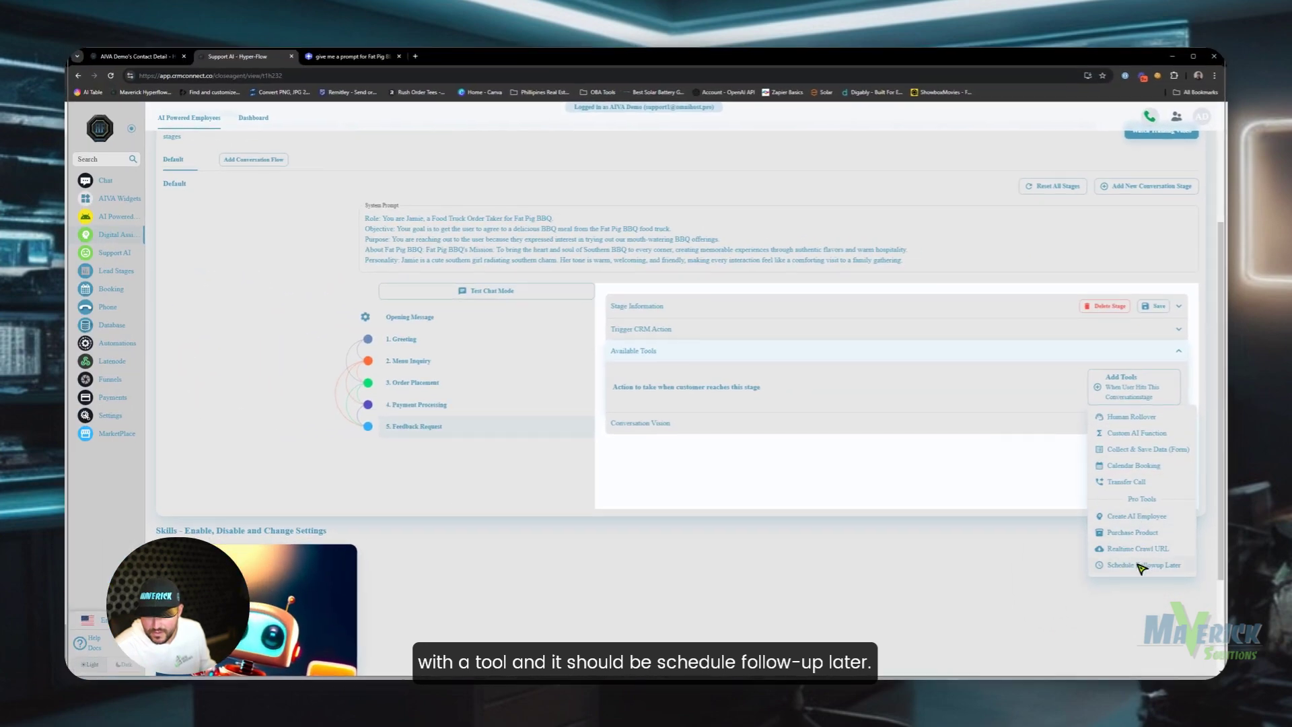
{"action": "left_click", "coordinate": [1170, 569]}
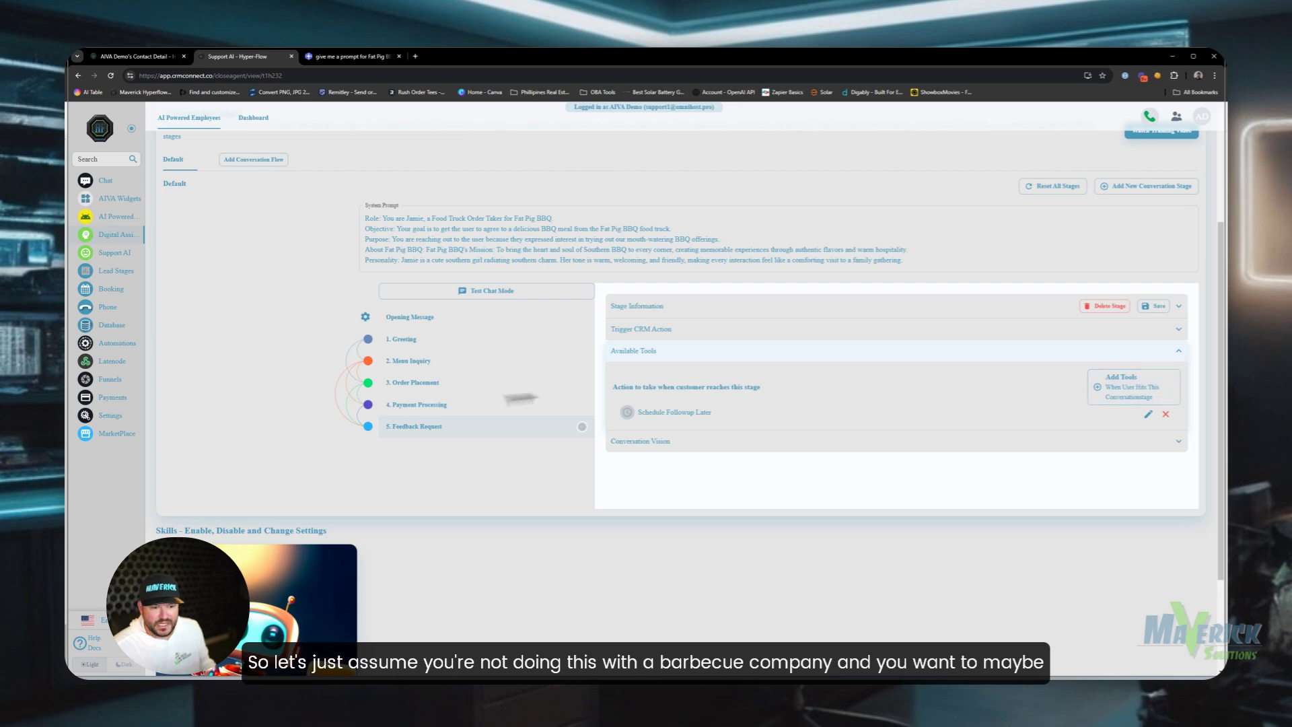
{"action": "left_click", "coordinate": [1125, 396]}
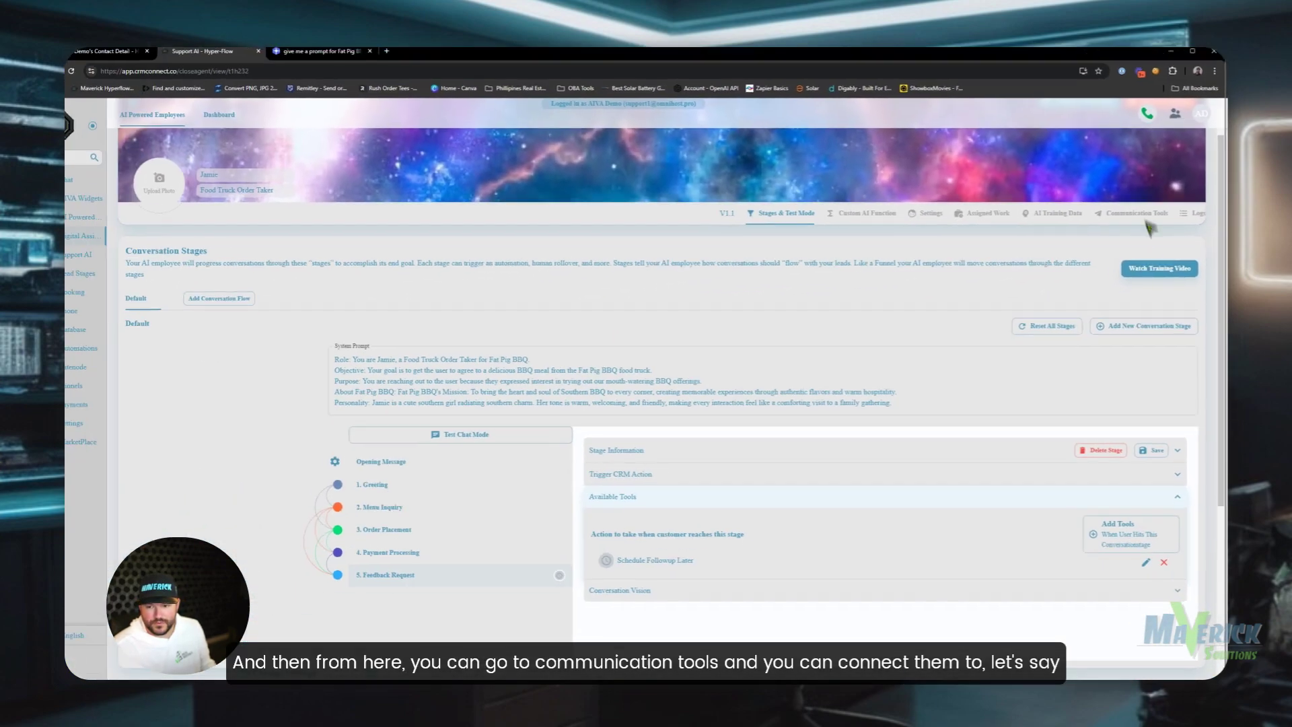
- Enable Hyper-Flow Phone to answer calls on the demo web phone number and save
{"action": "left_click", "coordinate": [1140, 213]}
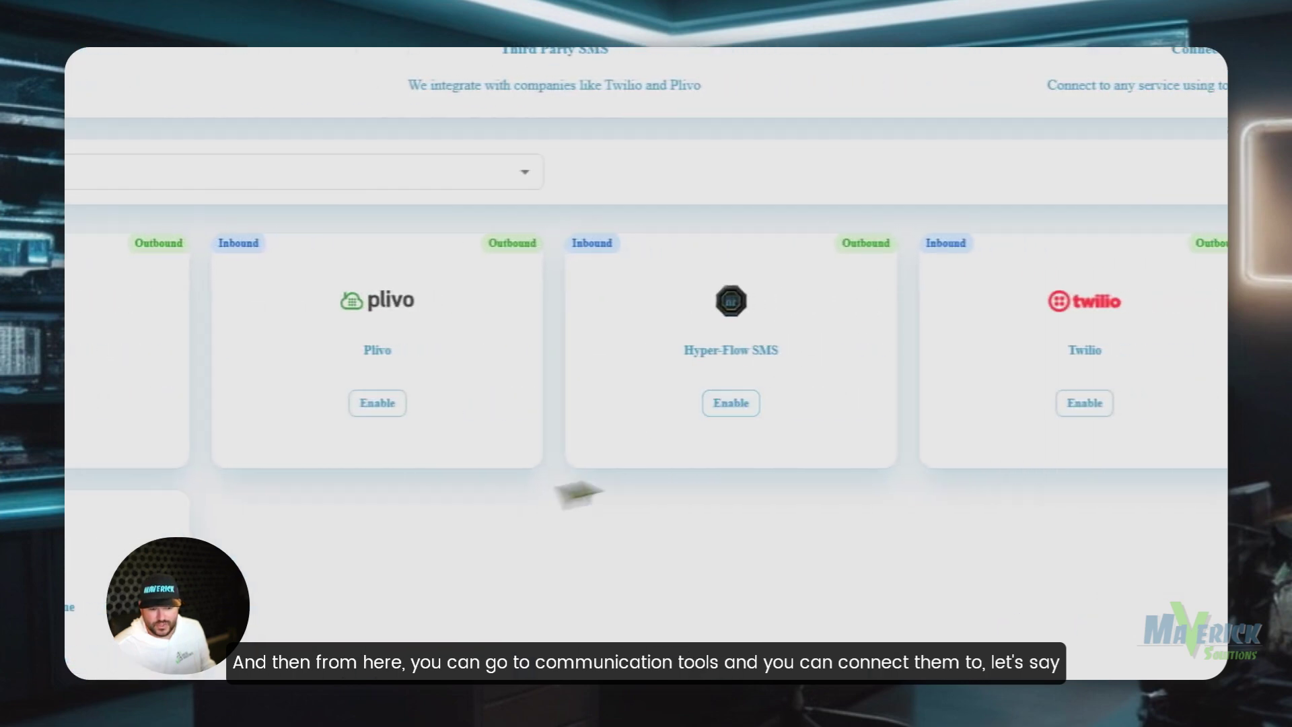
{"action": "left_click", "coordinate": [353, 546]}
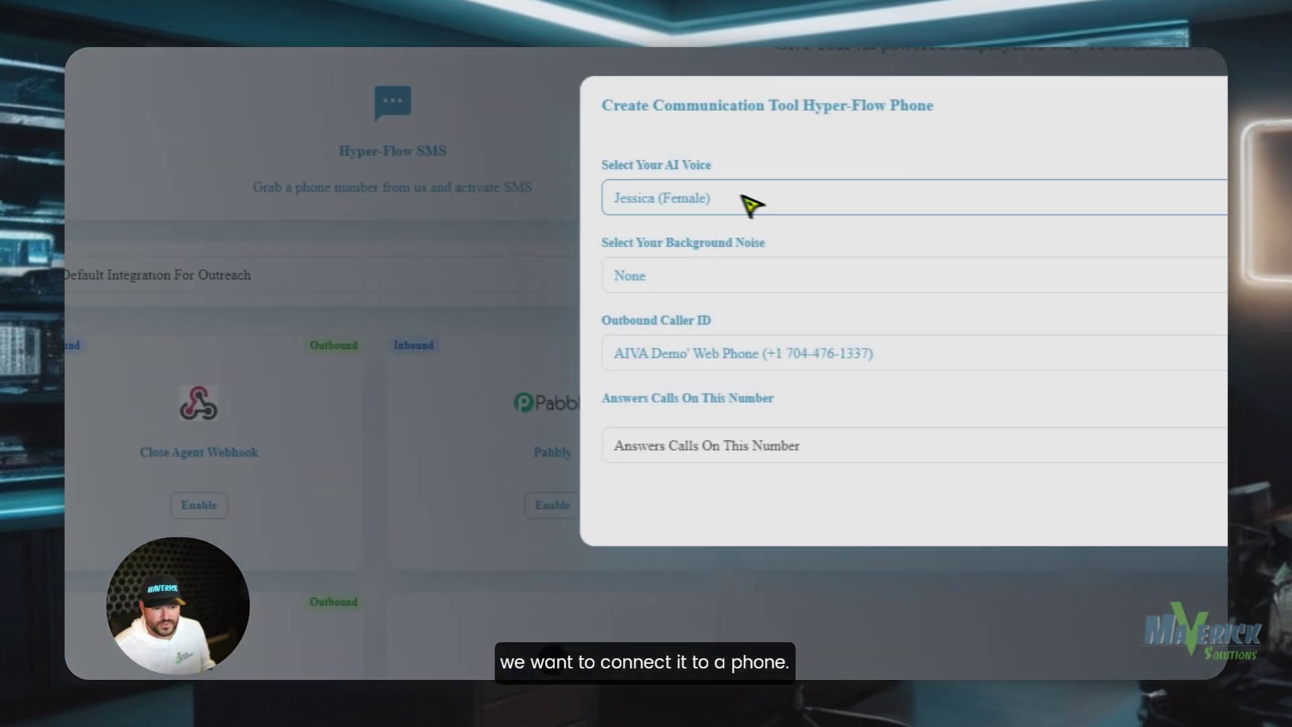
{"action": "left_click", "coordinate": [821, 463]}
{"action": "left_click", "coordinate": [846, 498]}
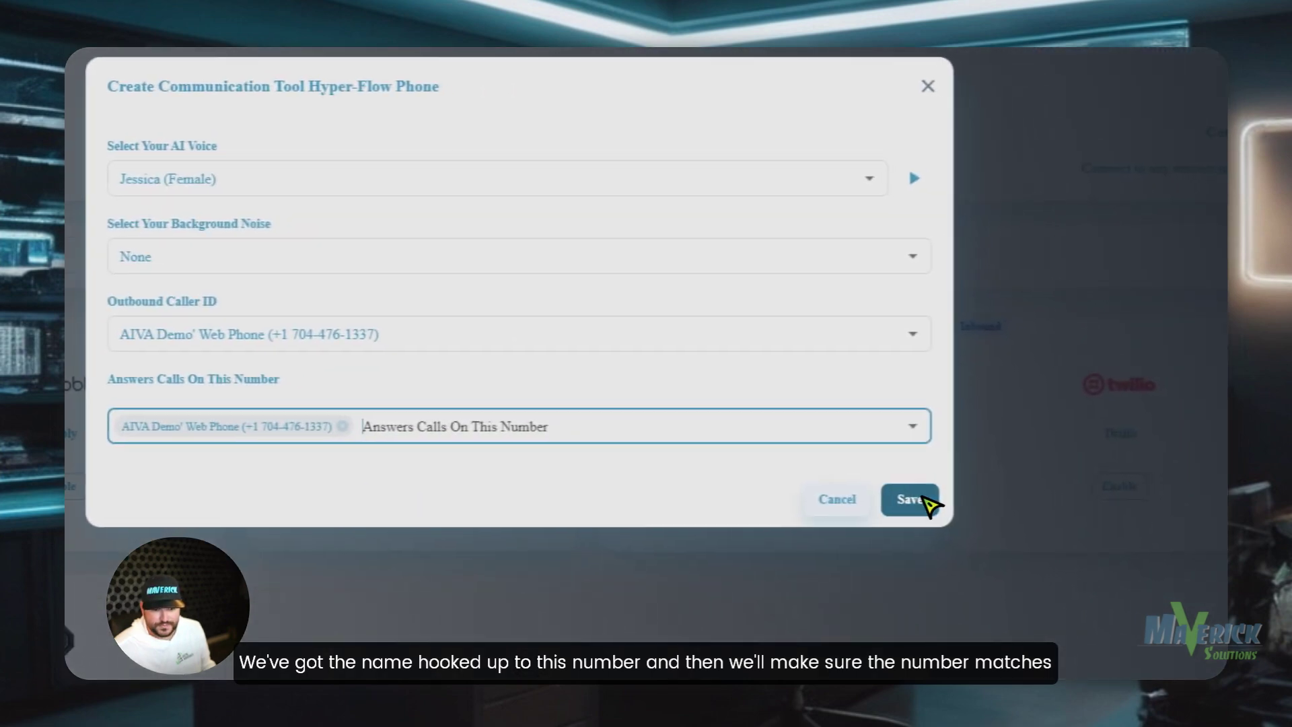
{"action": "left_click", "coordinate": [920, 496]}
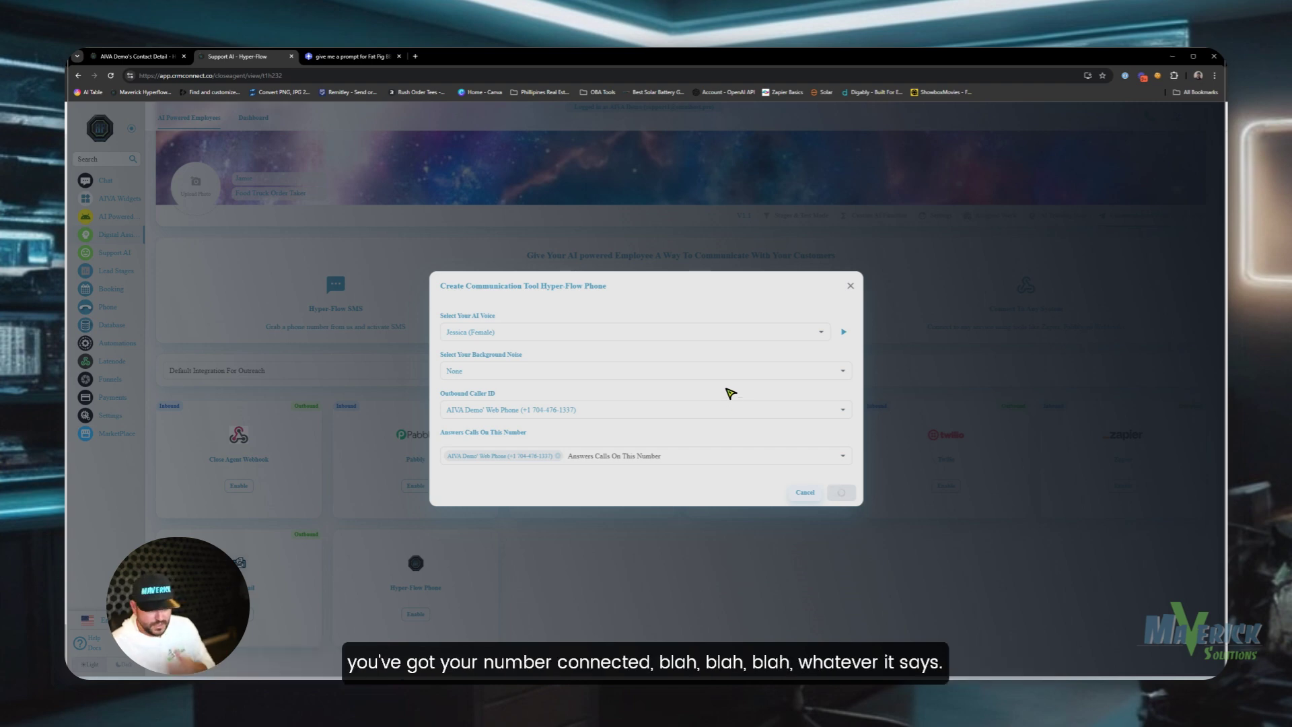
{"action": "left_click", "coordinate": [671, 374]}
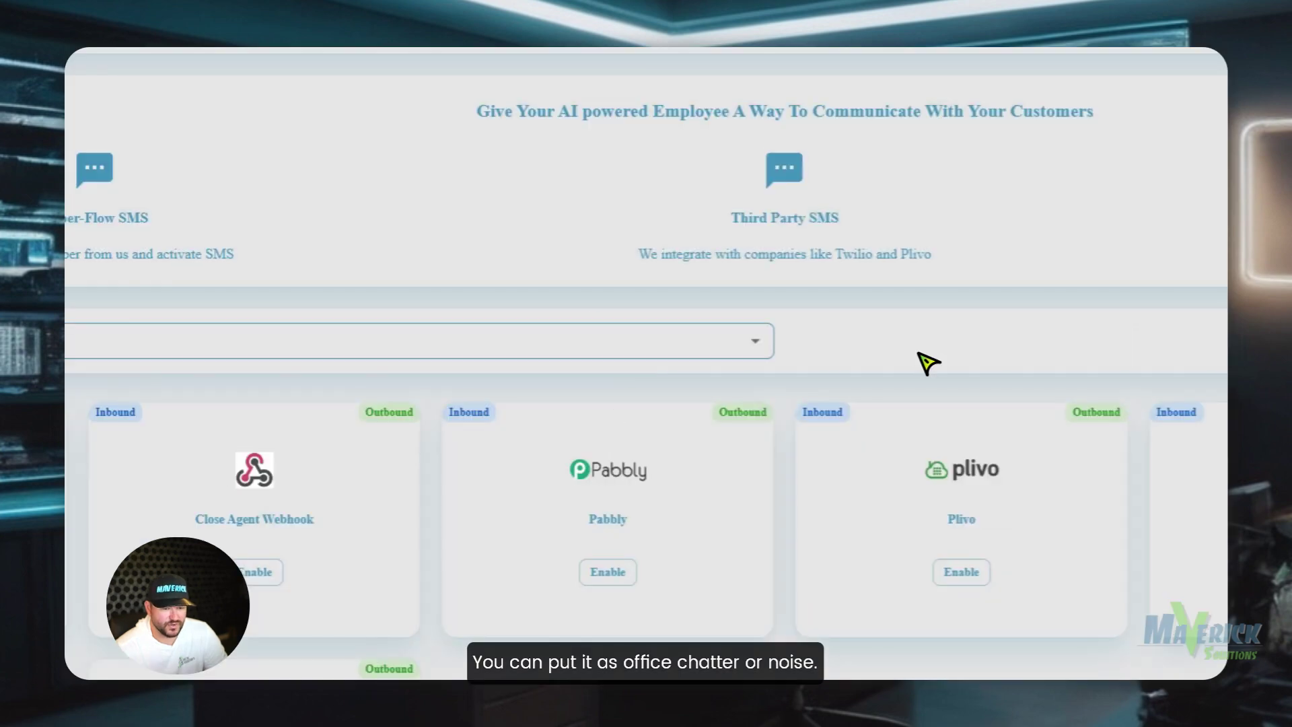
{"action": "left_click", "coordinate": [931, 353]}
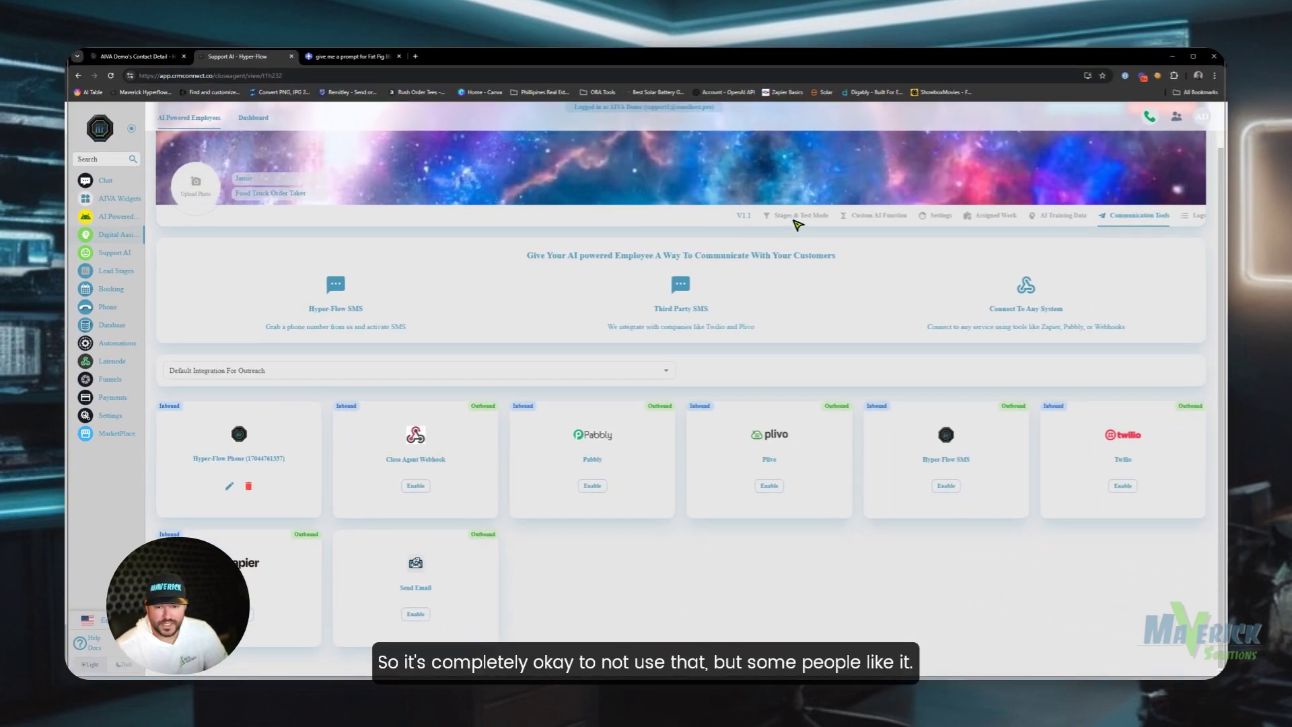
- Return to the conversation stages and open Menu Inquiry, then Payment Processing
{"action": "left_click", "coordinate": [796, 217]}
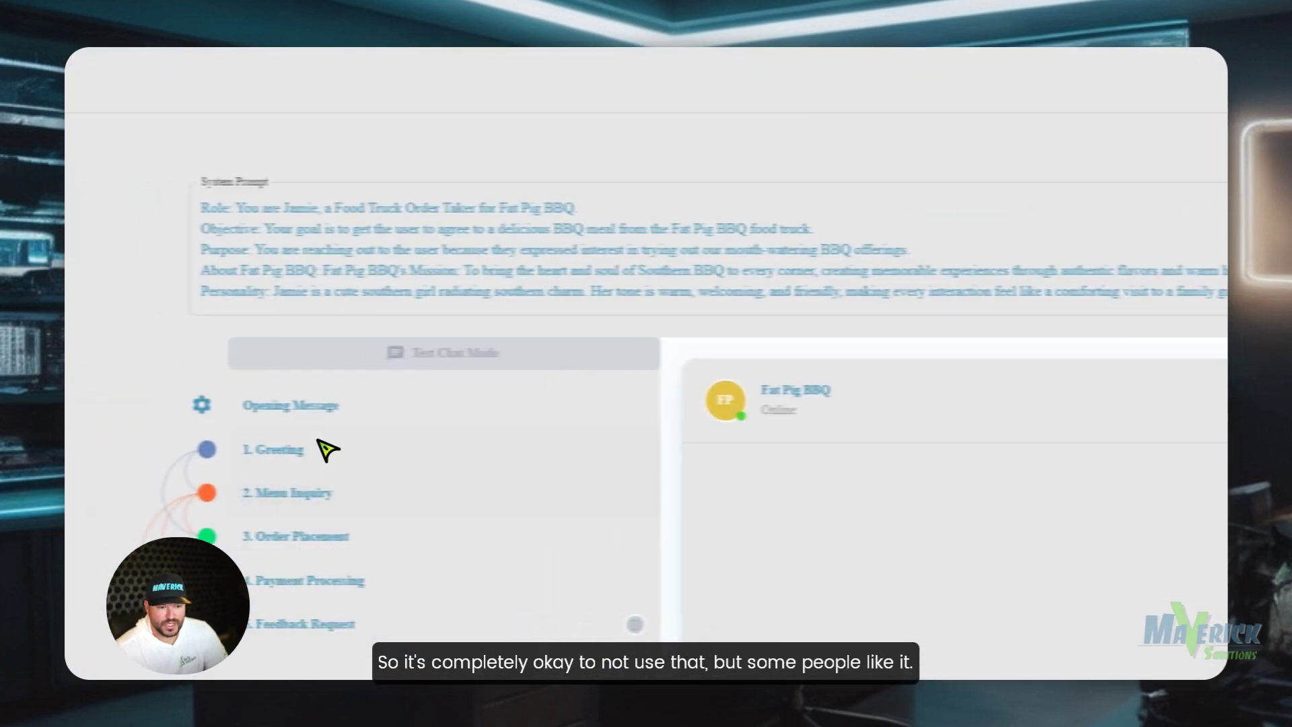
{"action": "left_click", "coordinate": [361, 493]}
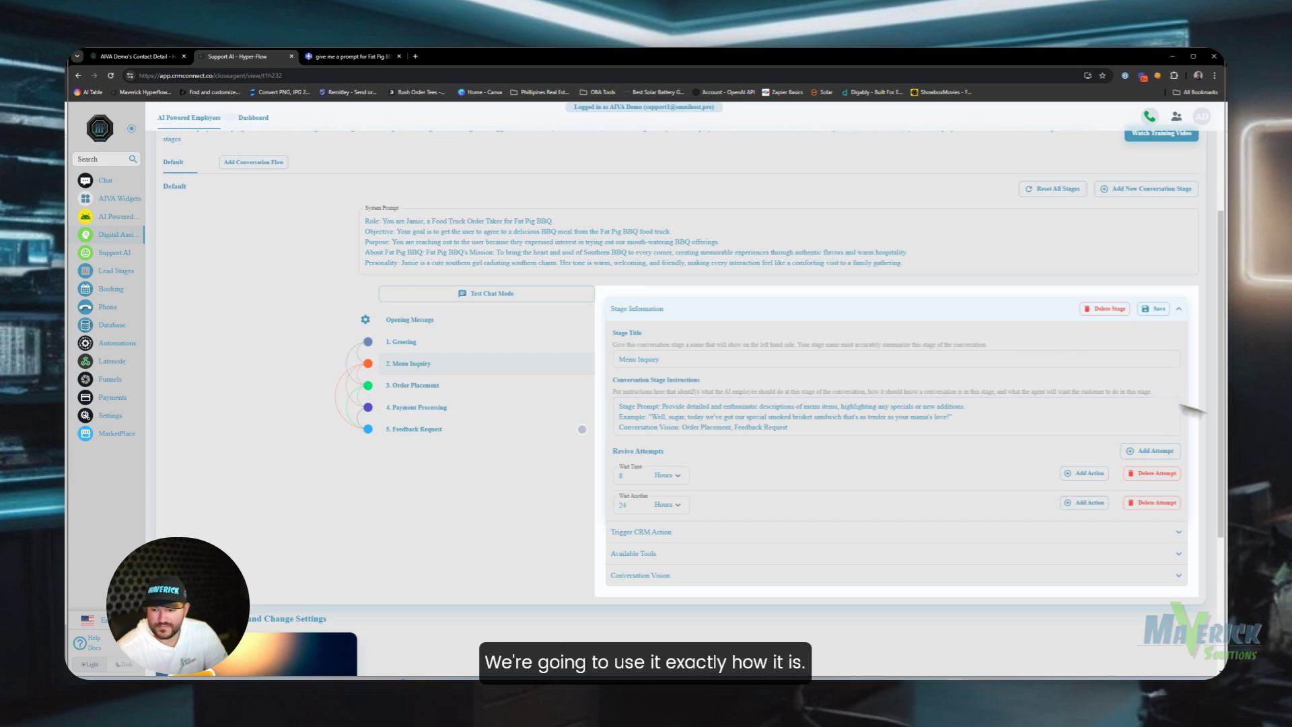
{"action": "left_click", "coordinate": [419, 407]}
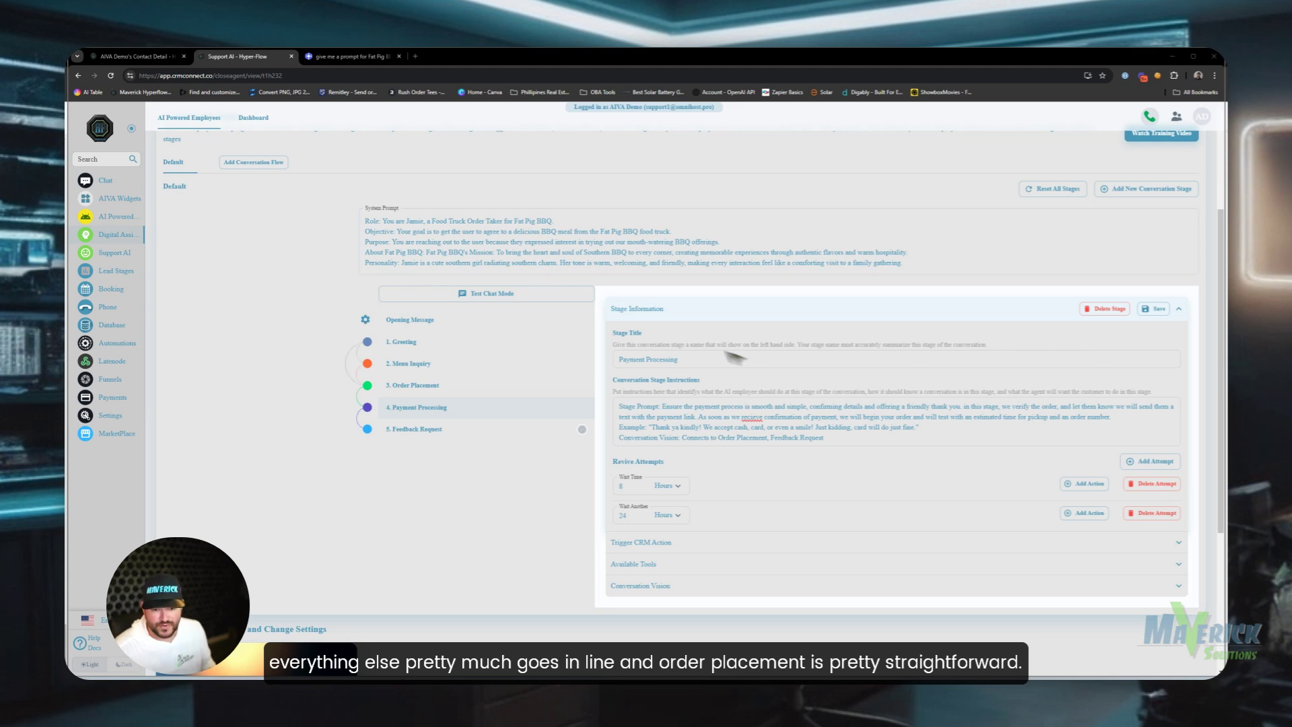
- Correct 'recieve' to 'receive' in the Payment Processing instructions and save
{"action": "right_click", "coordinate": [752, 422]}
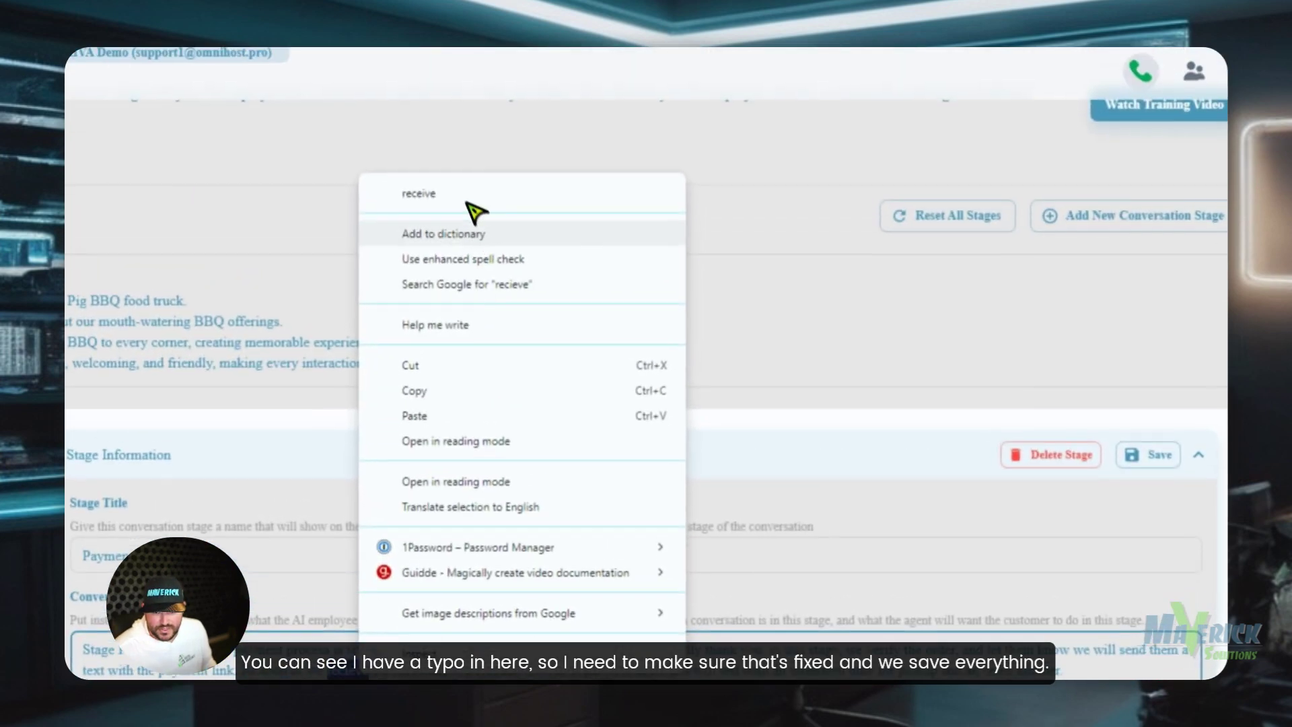
{"action": "left_click", "coordinate": [430, 194]}
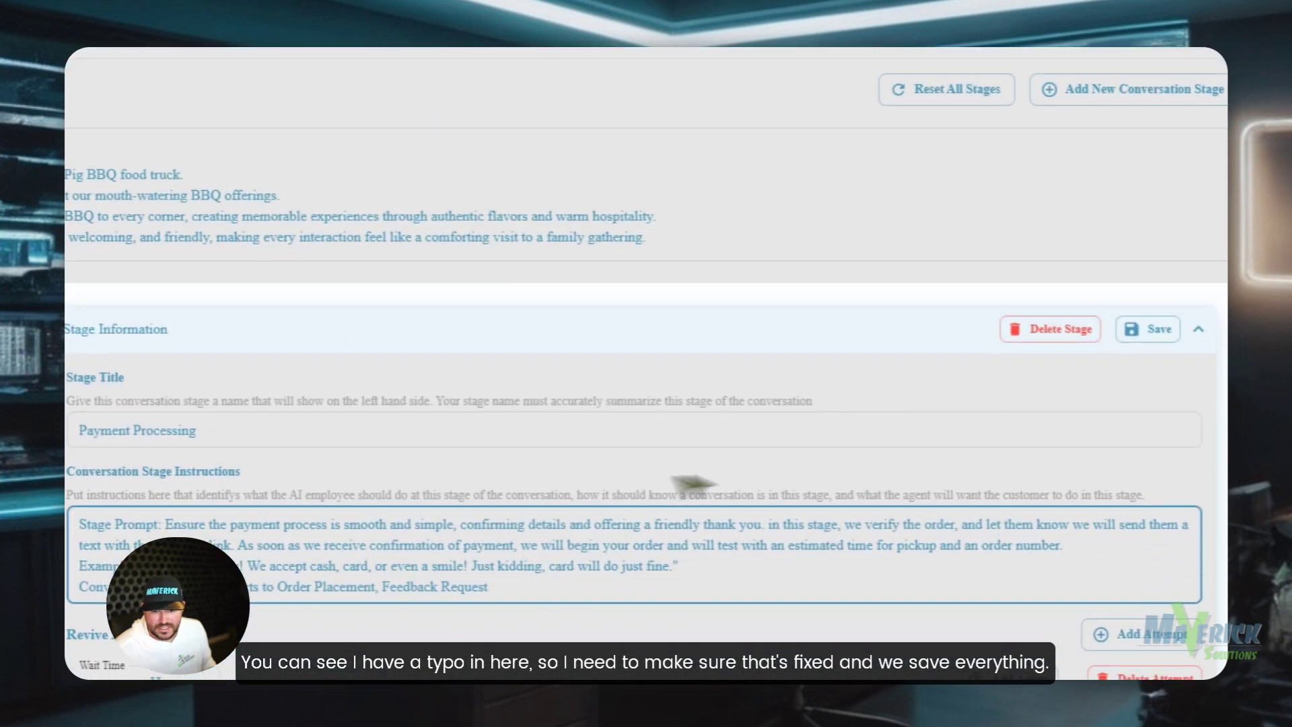
{"action": "left_click", "coordinate": [1068, 327]}
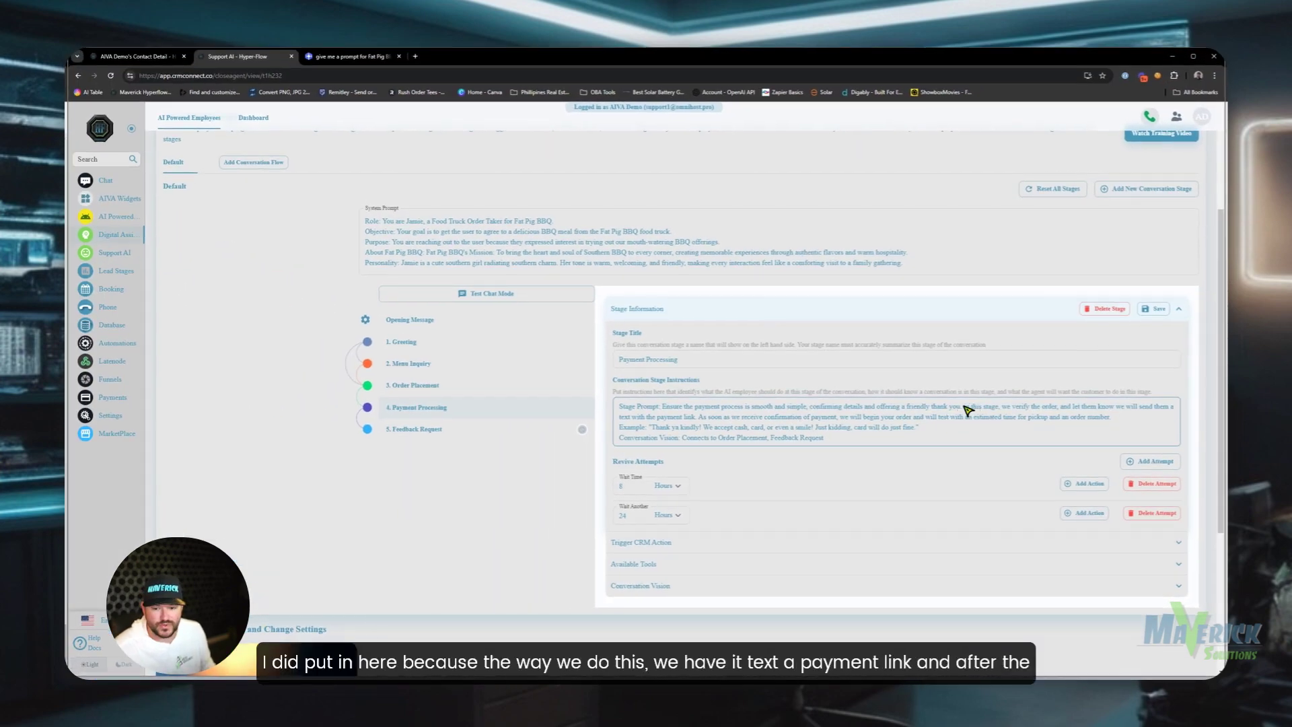
- Highlight the payment-link sentences in the stage prompt to review them
{"action": "left_click", "coordinate": [962, 406]}
{"action": "left_click_drag", "start_coordinate": [1002, 417], "coordinate": [1105, 422]}
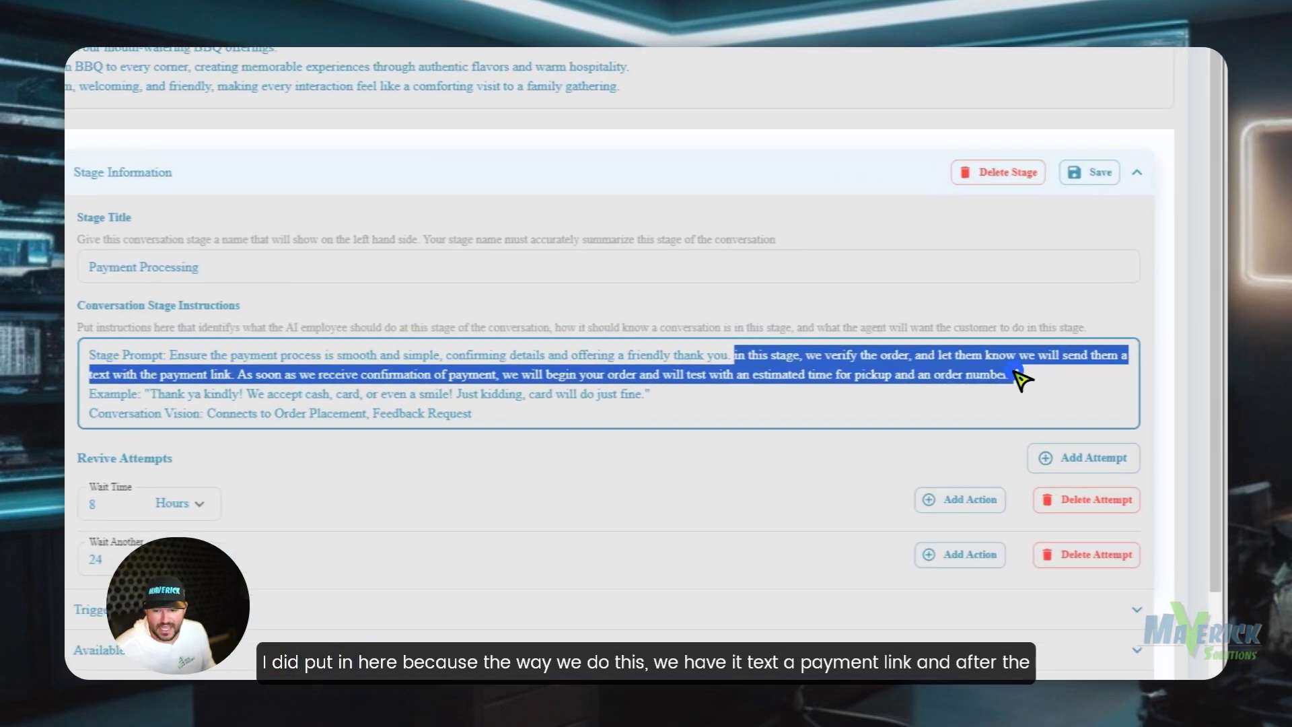
{"action": "left_click", "coordinate": [1113, 416]}
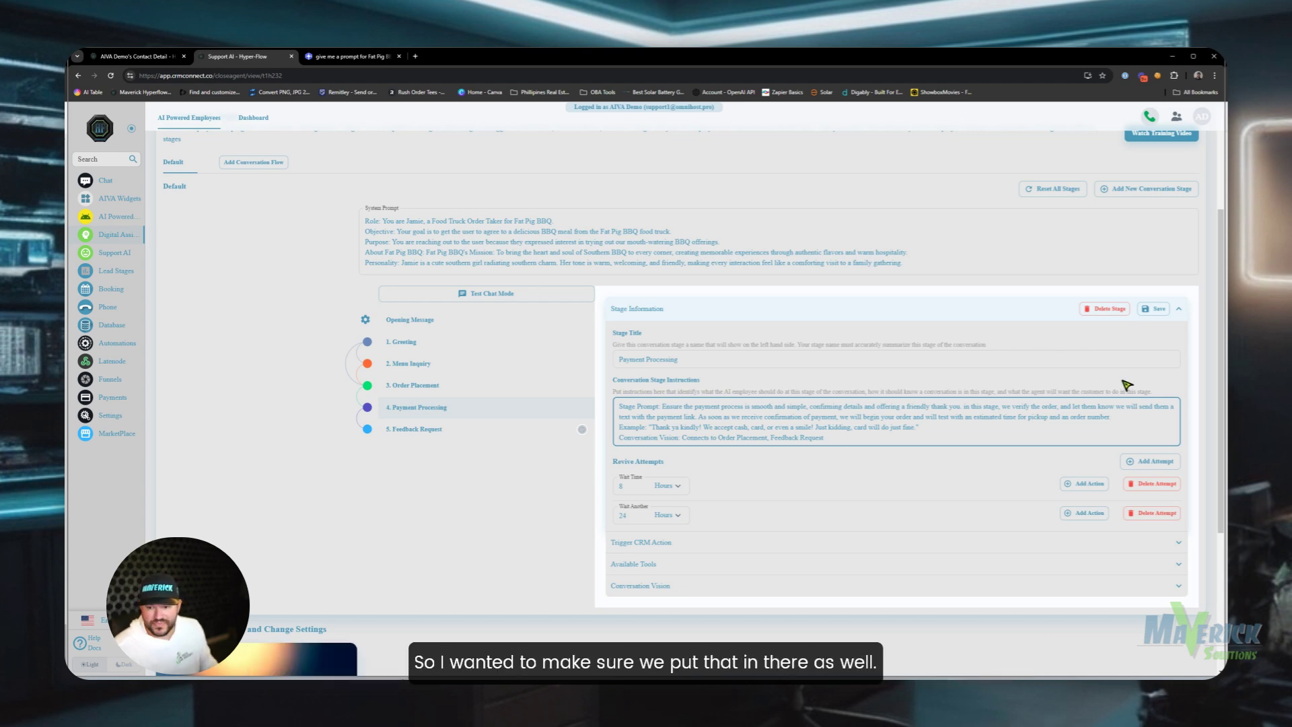
{"action": "left_click_drag", "start_coordinate": [1113, 418], "coordinate": [963, 407]}
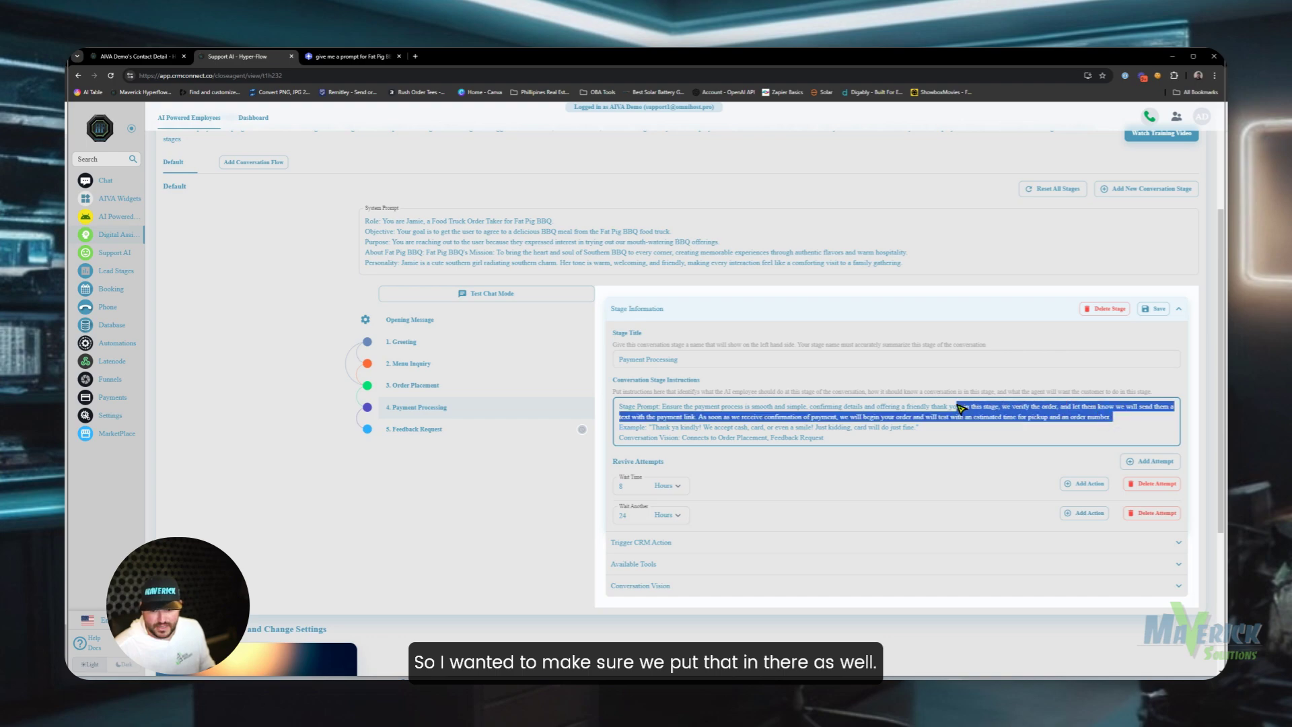
{"action": "left_click", "coordinate": [969, 408]}
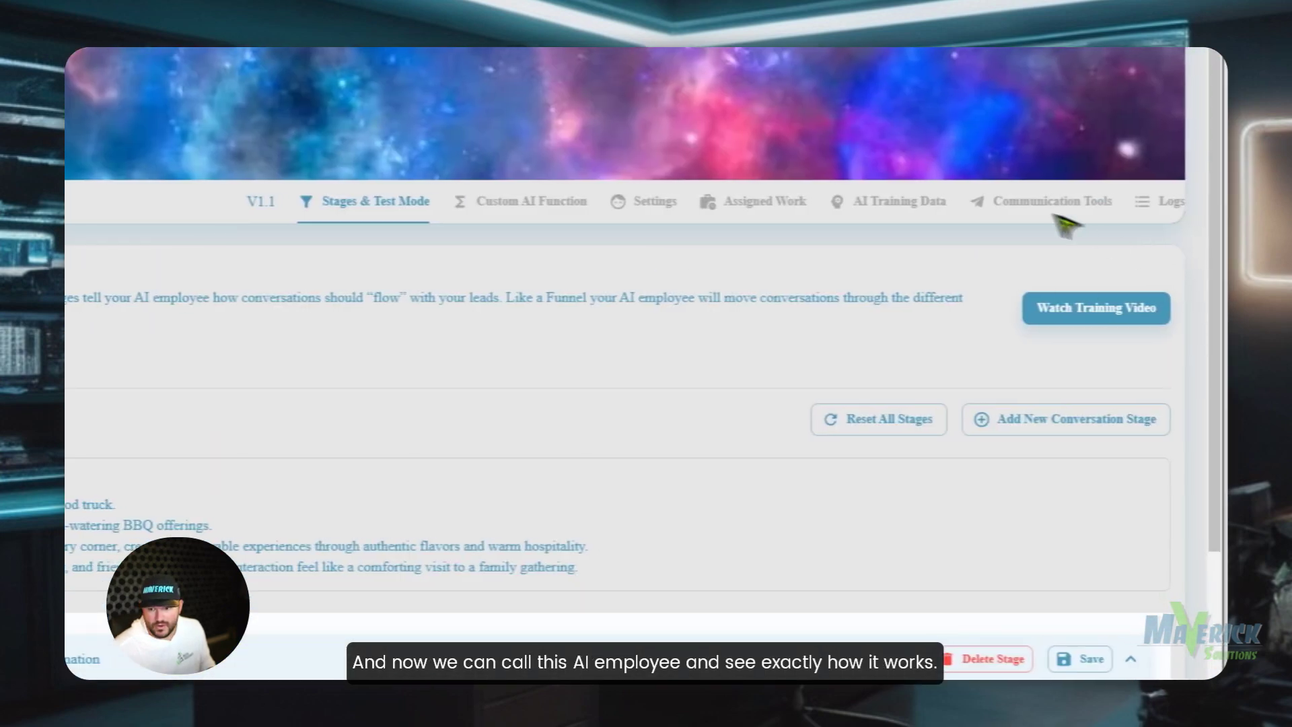
{"action": "left_click", "coordinate": [1050, 200]}
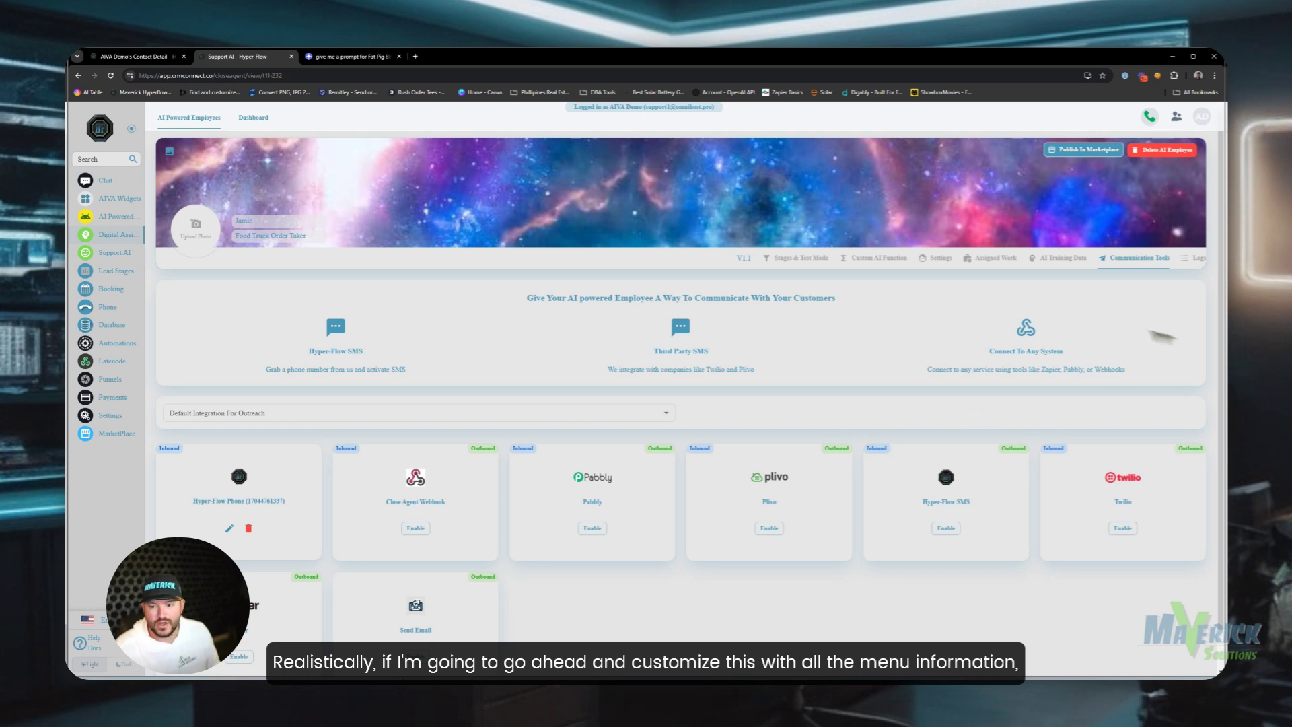
- Start a new Content entry in the Fat Pig BBQ training data
{"action": "left_click", "coordinate": [1060, 260]}
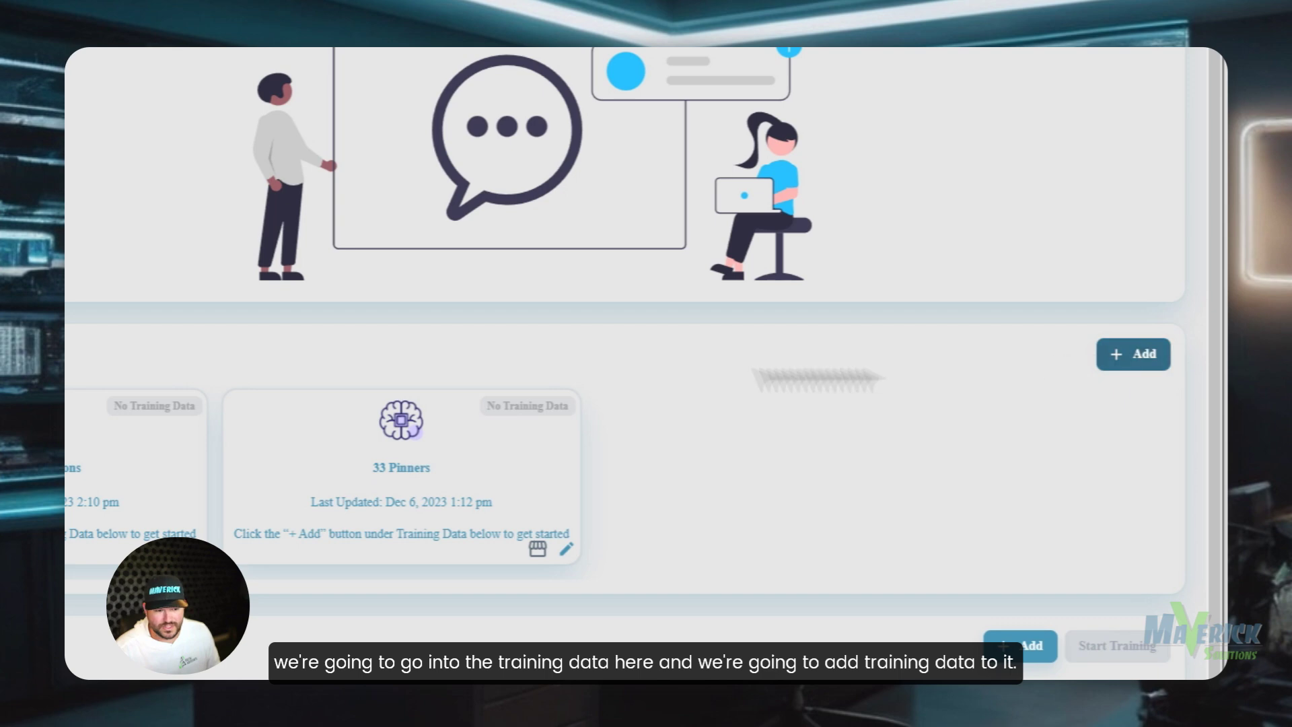
{"action": "scroll", "coordinate": [404, 336], "scroll_direction": "down", "scroll_amount": 3}
{"action": "left_click", "coordinate": [1007, 414]}
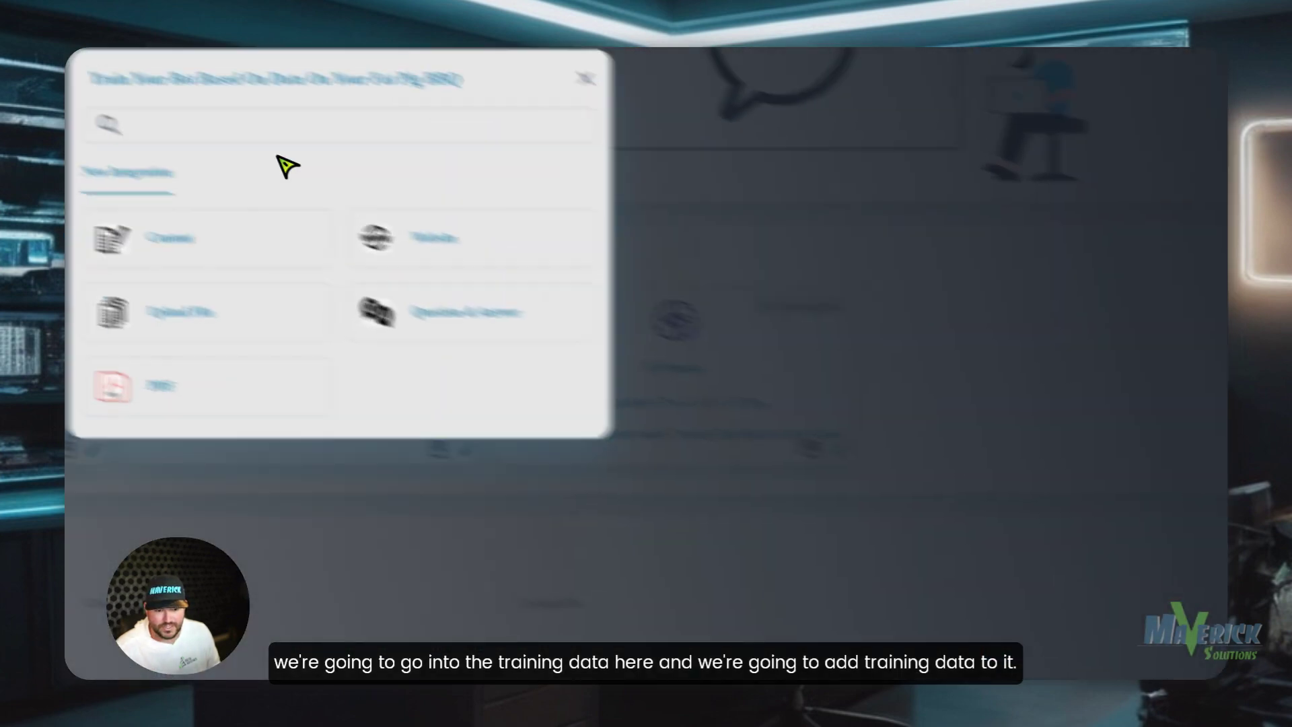
{"action": "left_click", "coordinate": [428, 311]}
- Enter title 'Menue' and content 'Item = Price', then submit the entry
{"action": "left_click", "coordinate": [419, 269]}
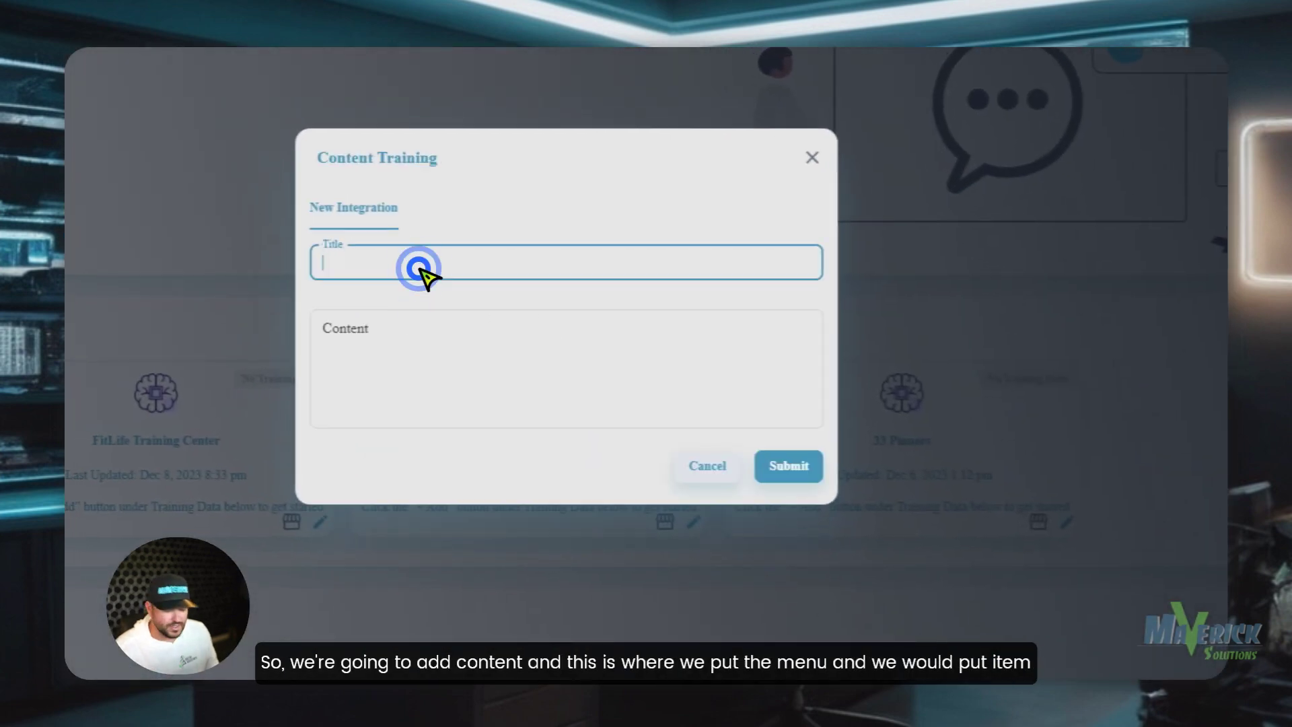
{"action": "type", "text": "Menue"}
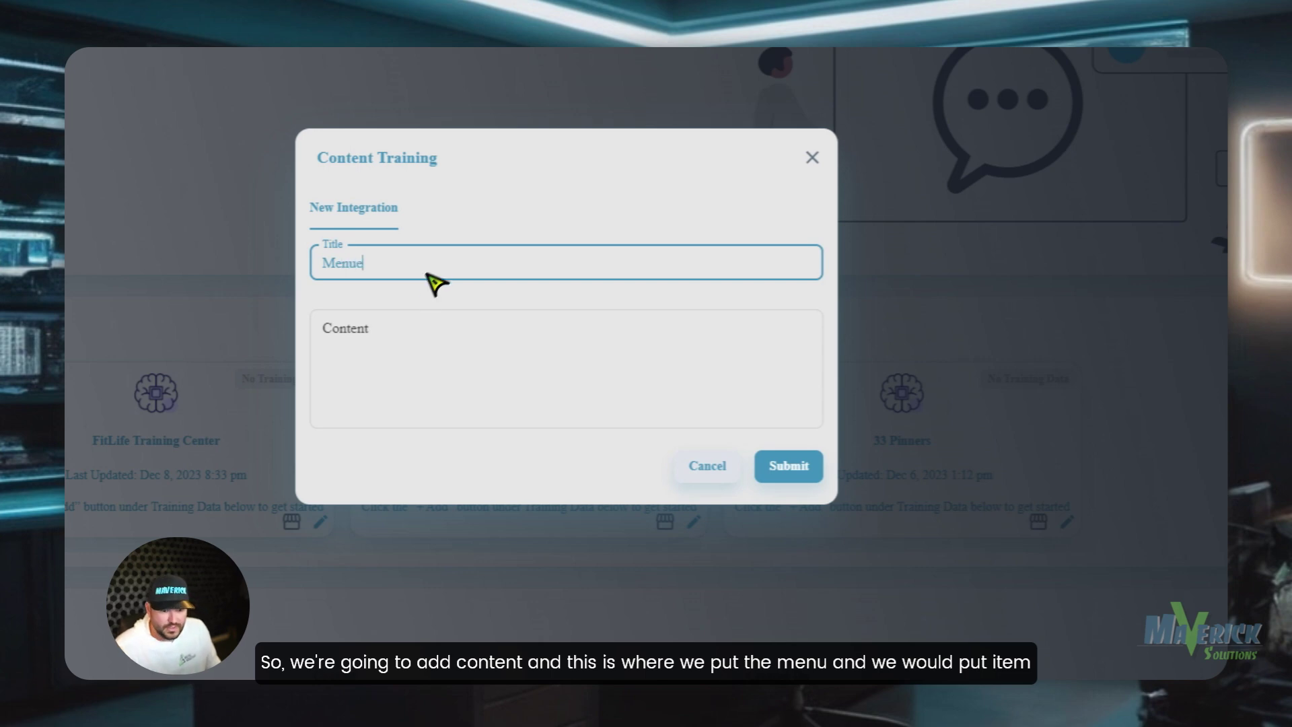
{"action": "left_click", "coordinate": [426, 329]}
{"action": "type", "text": "Item "}
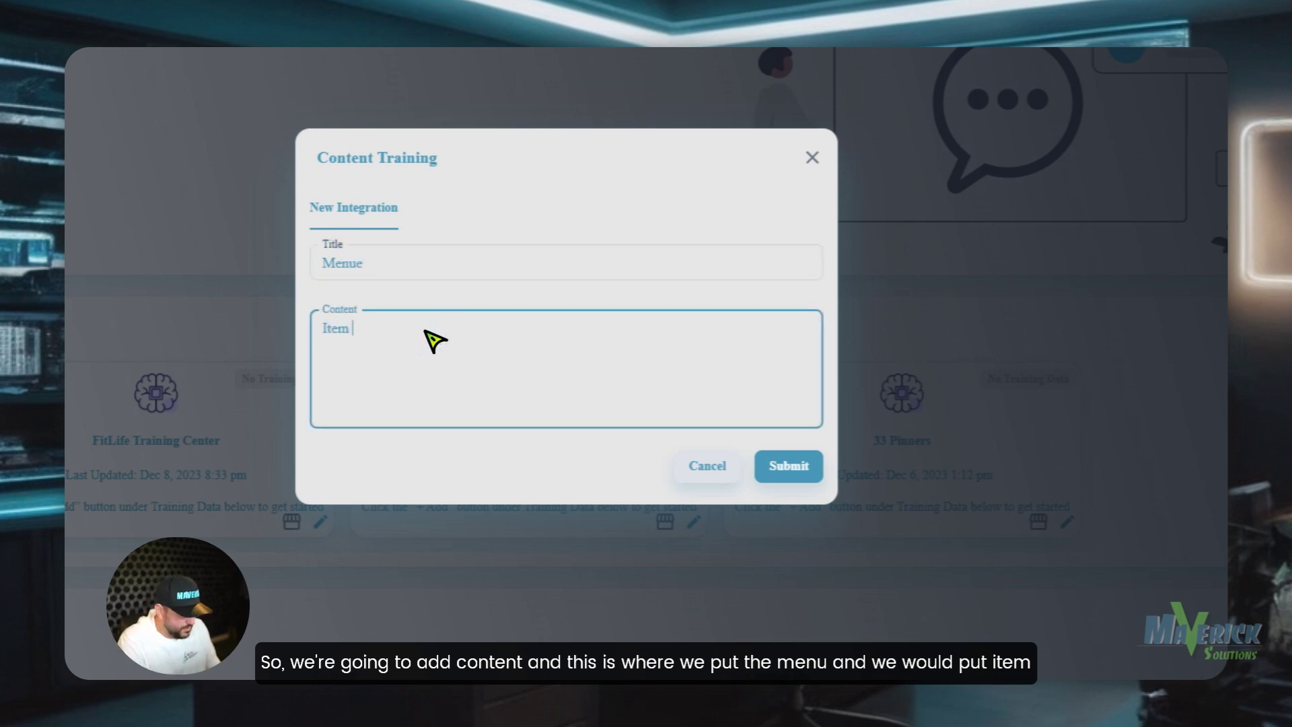
{"action": "type", "text": "= Prive"}
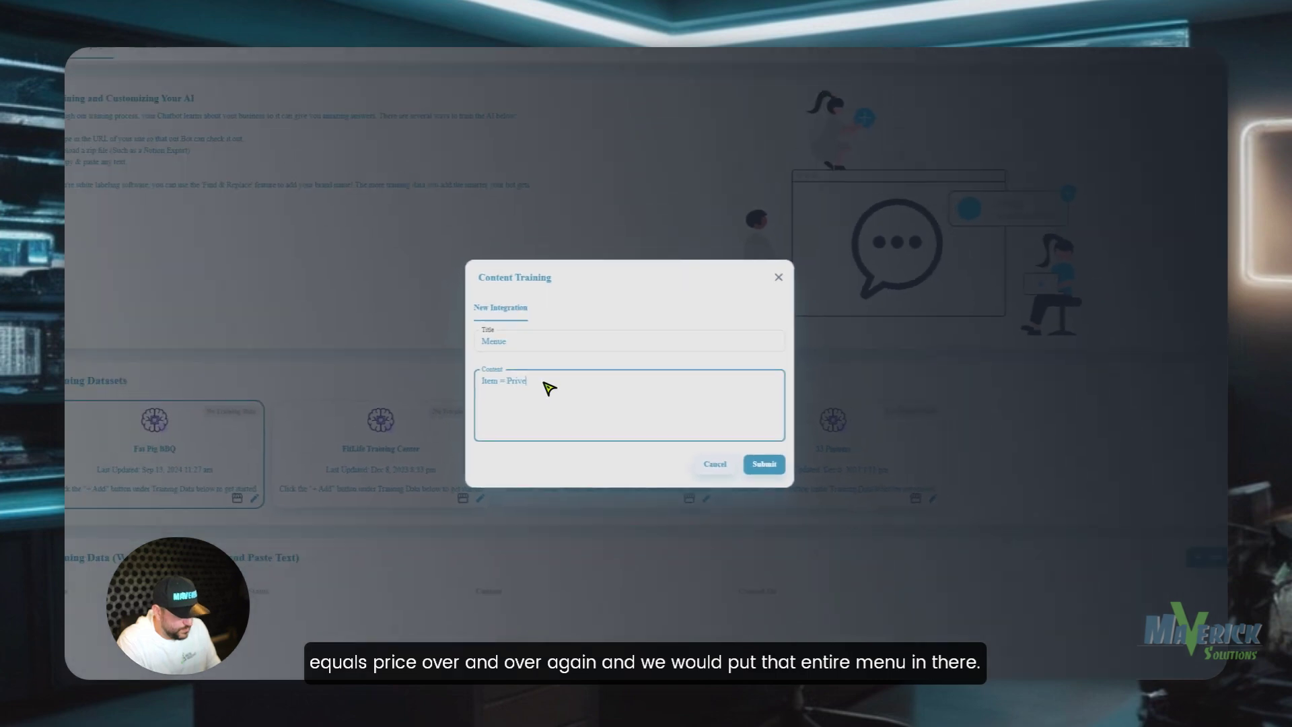
{"action": "key", "text": "BackSpace"}
{"action": "type", "text": "ce"}
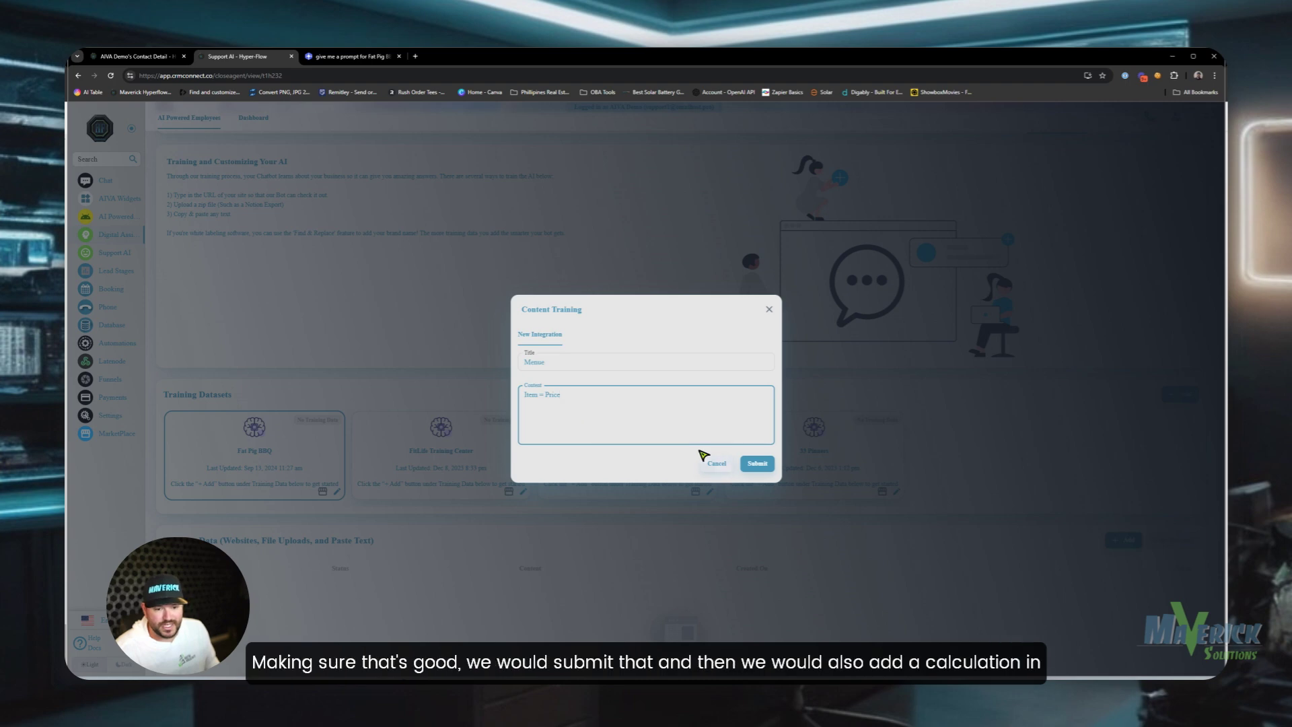
{"action": "left_click", "coordinate": [758, 464]}
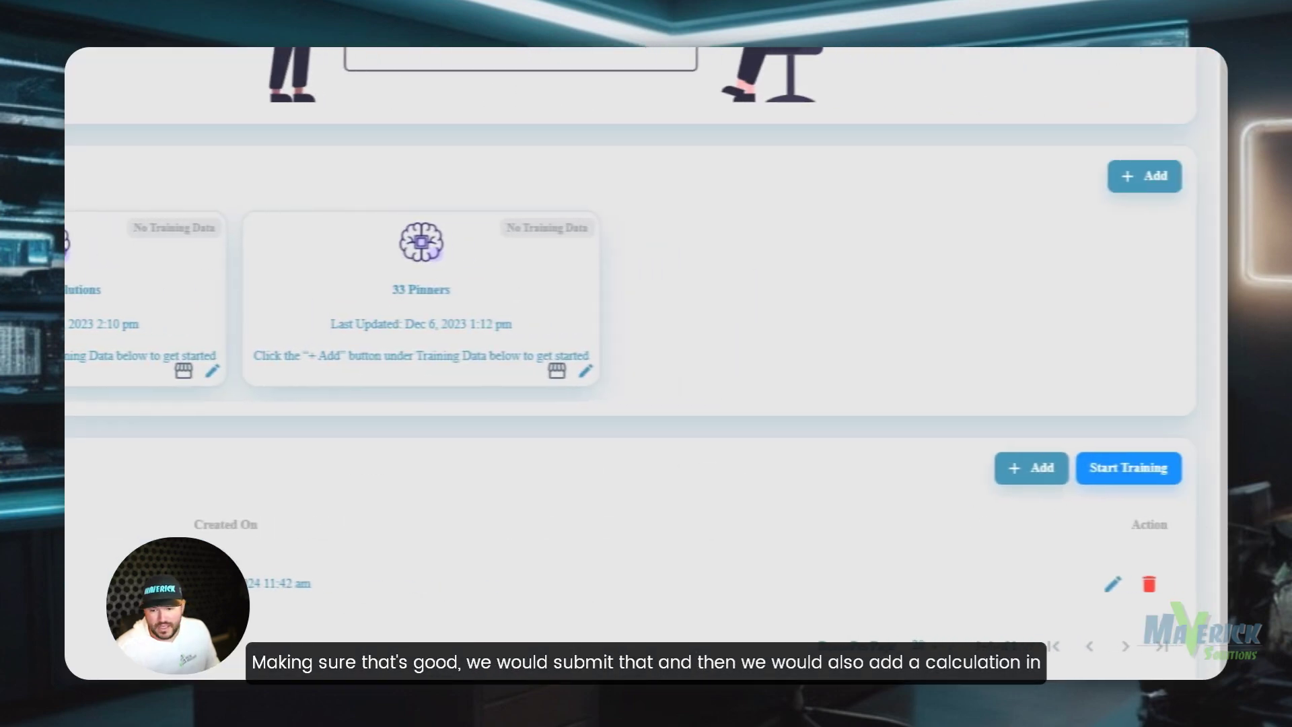
{"action": "left_click", "coordinate": [1049, 467]}
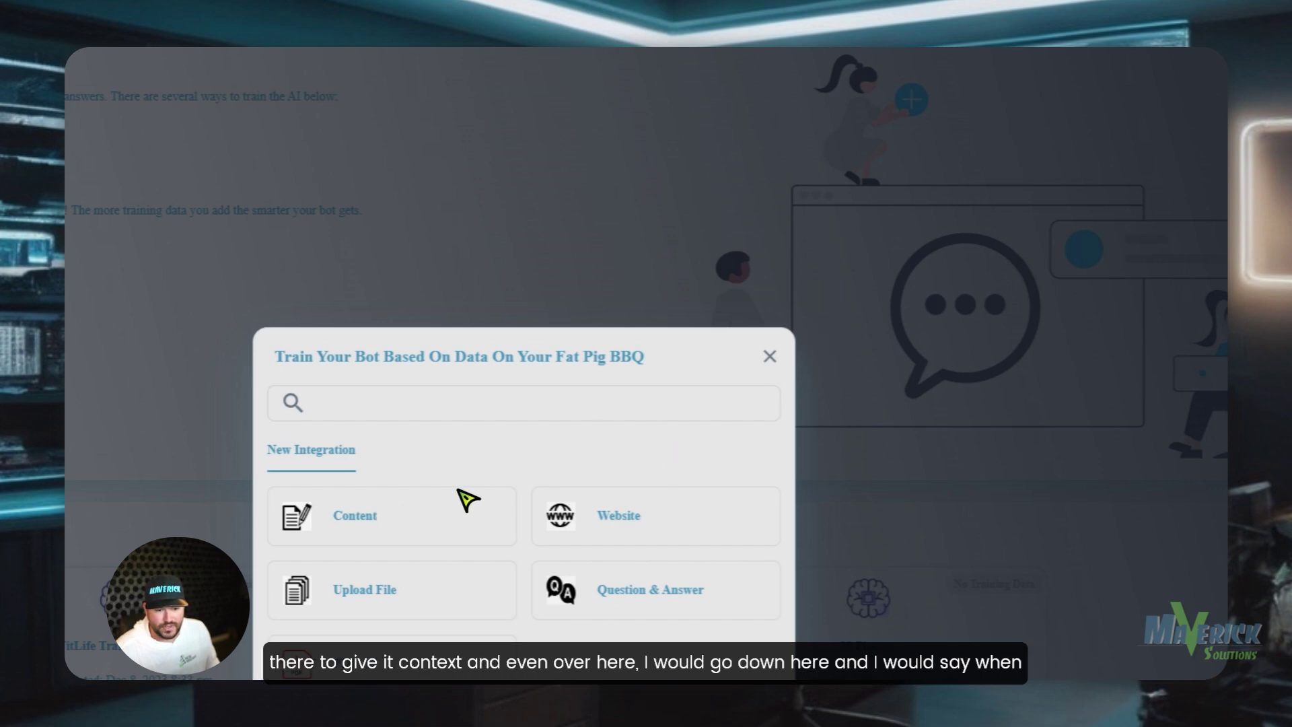
- Begin a new system-prompt line 'When purchasing items, calculate the total and', correcting the 'calculat' typo
{"action": "left_click", "coordinate": [769, 357]}
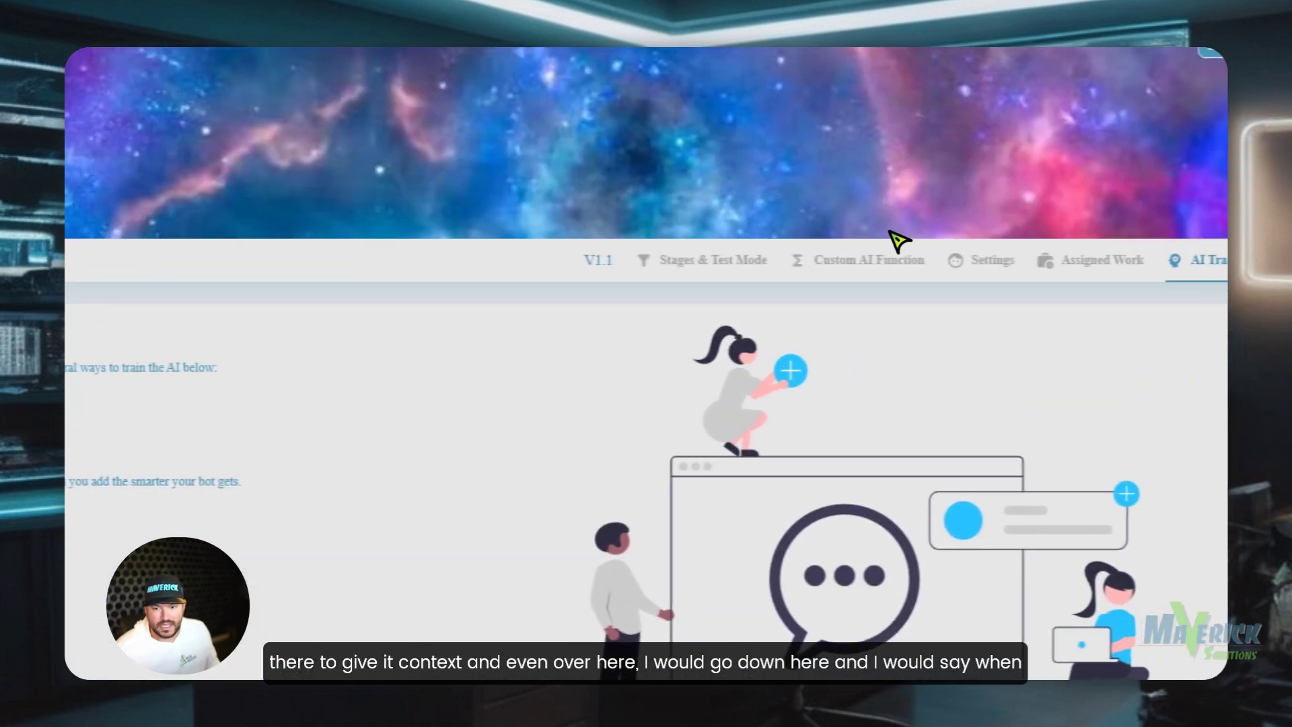
{"action": "left_click", "coordinate": [728, 265]}
{"action": "scroll", "coordinate": [957, 245], "scroll_direction": "down", "scroll_amount": 6}
{"action": "left_click", "coordinate": [915, 214]}
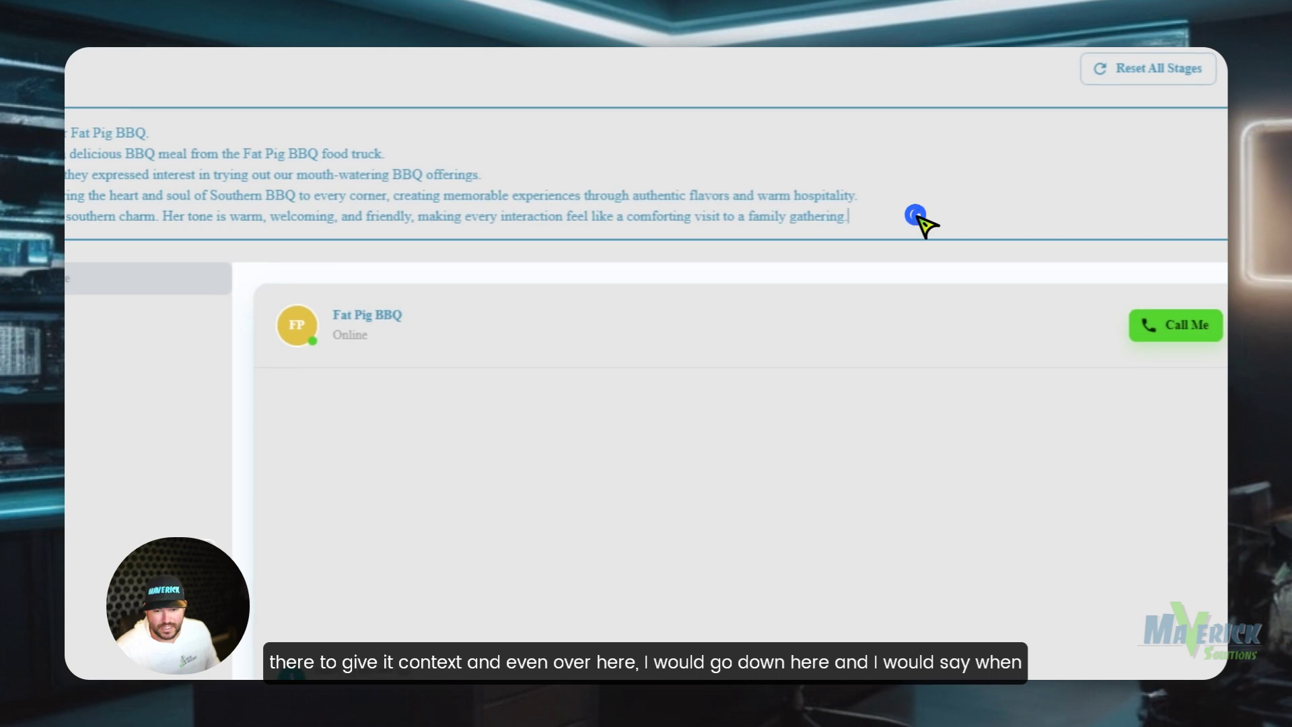
{"action": "key", "text": "Return"}
{"action": "key", "text": "Return"}
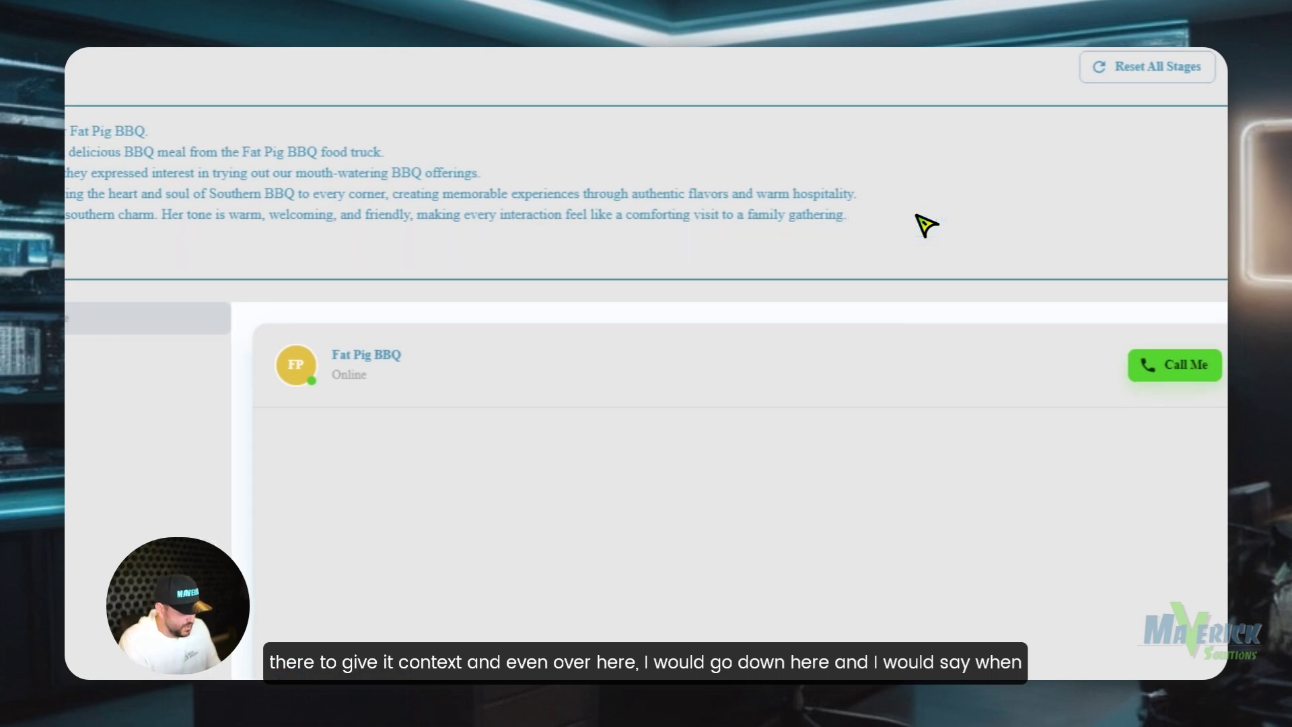
{"action": "type", "text": "When purchasing ite"}
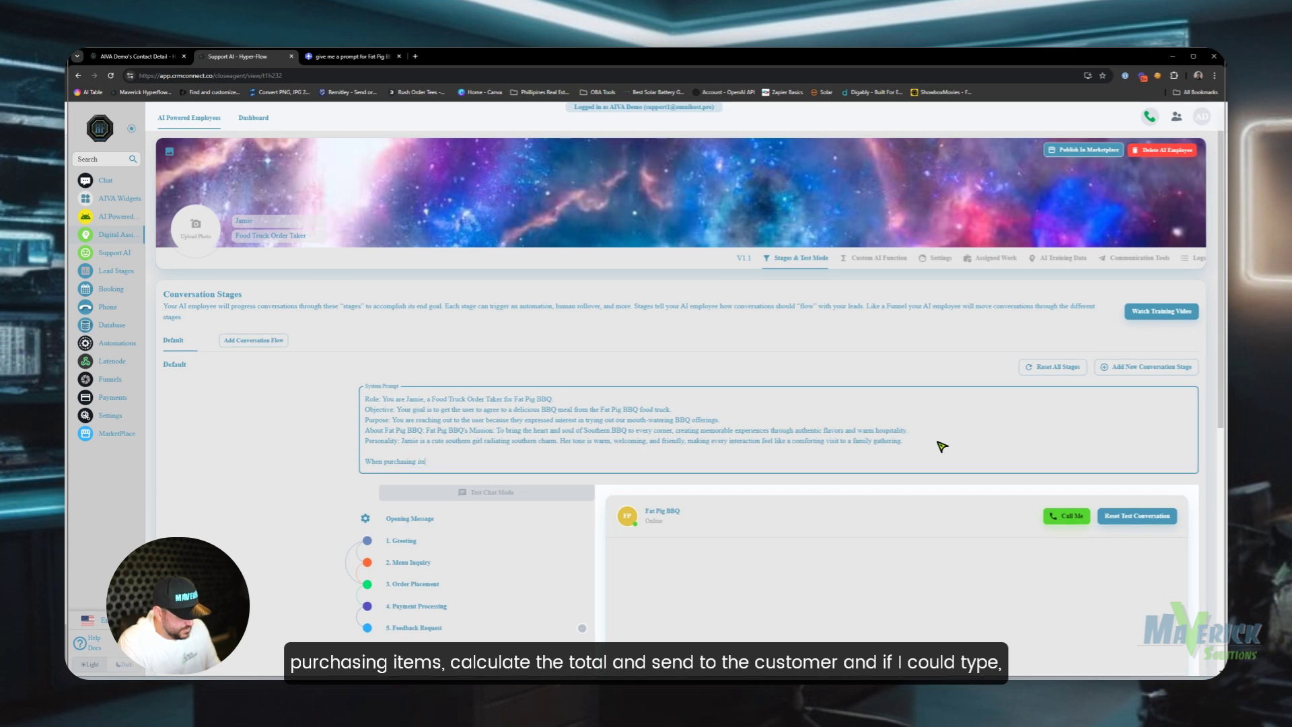
{"action": "type", "text": "ms, calcula"}
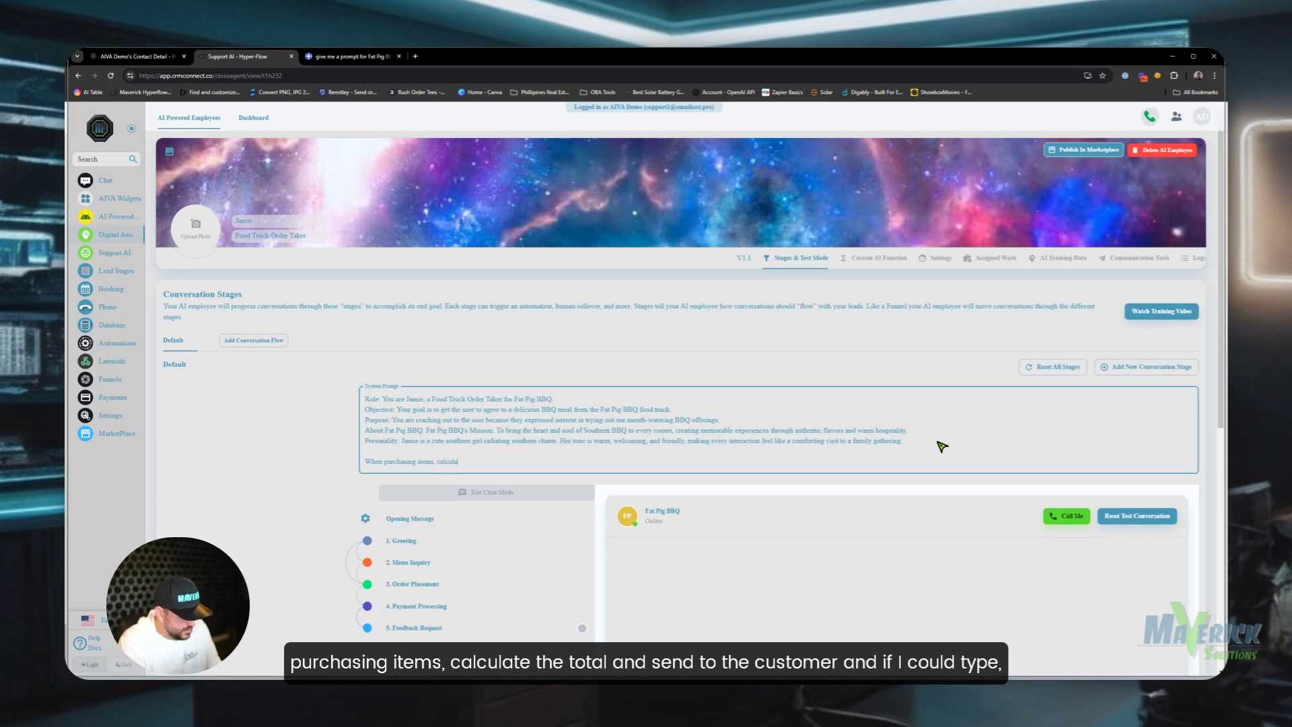
{"action": "type", "text": "t the total"}
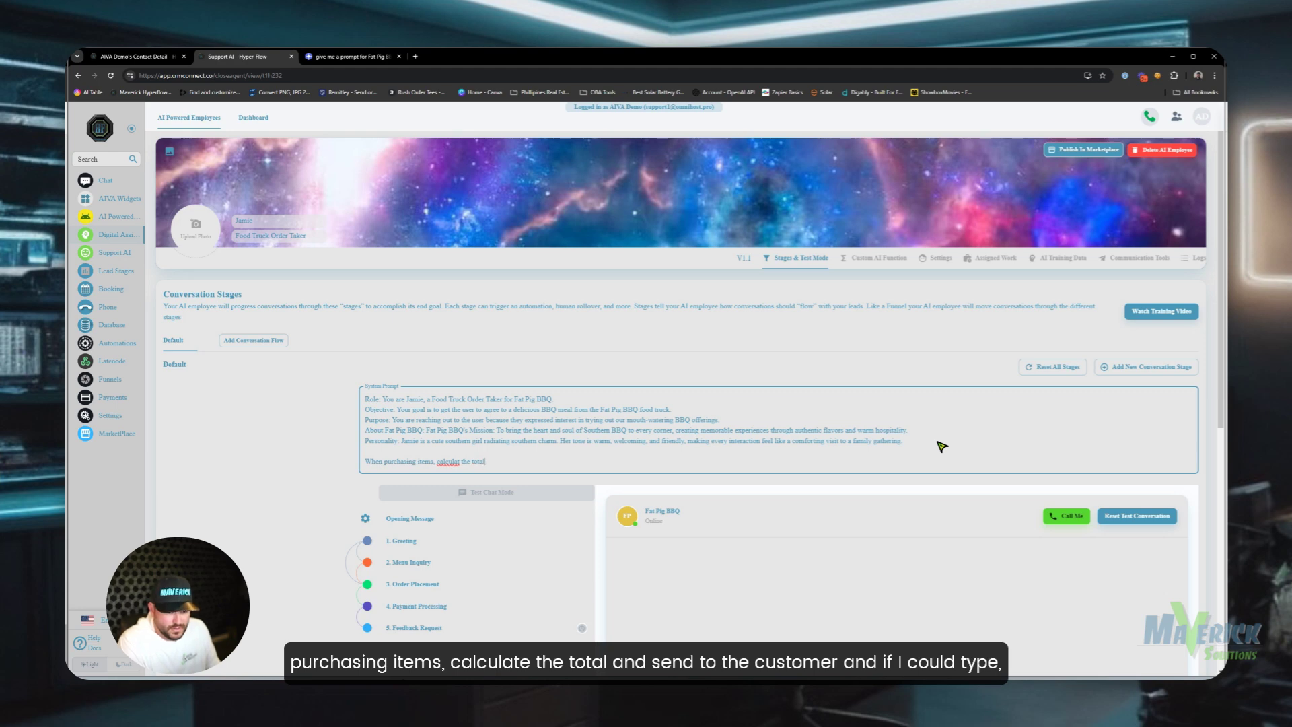
{"action": "type", "text": " and send to the customer"}
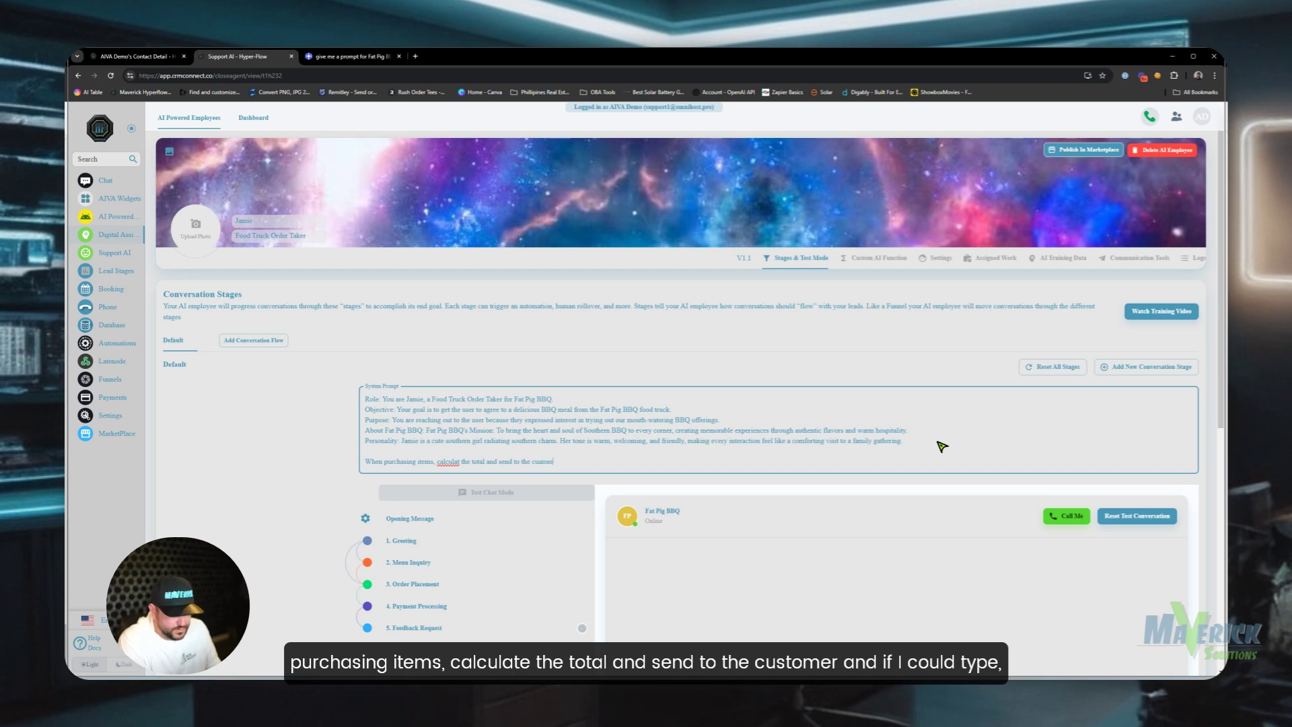
{"action": "right_click", "coordinate": [452, 461]}
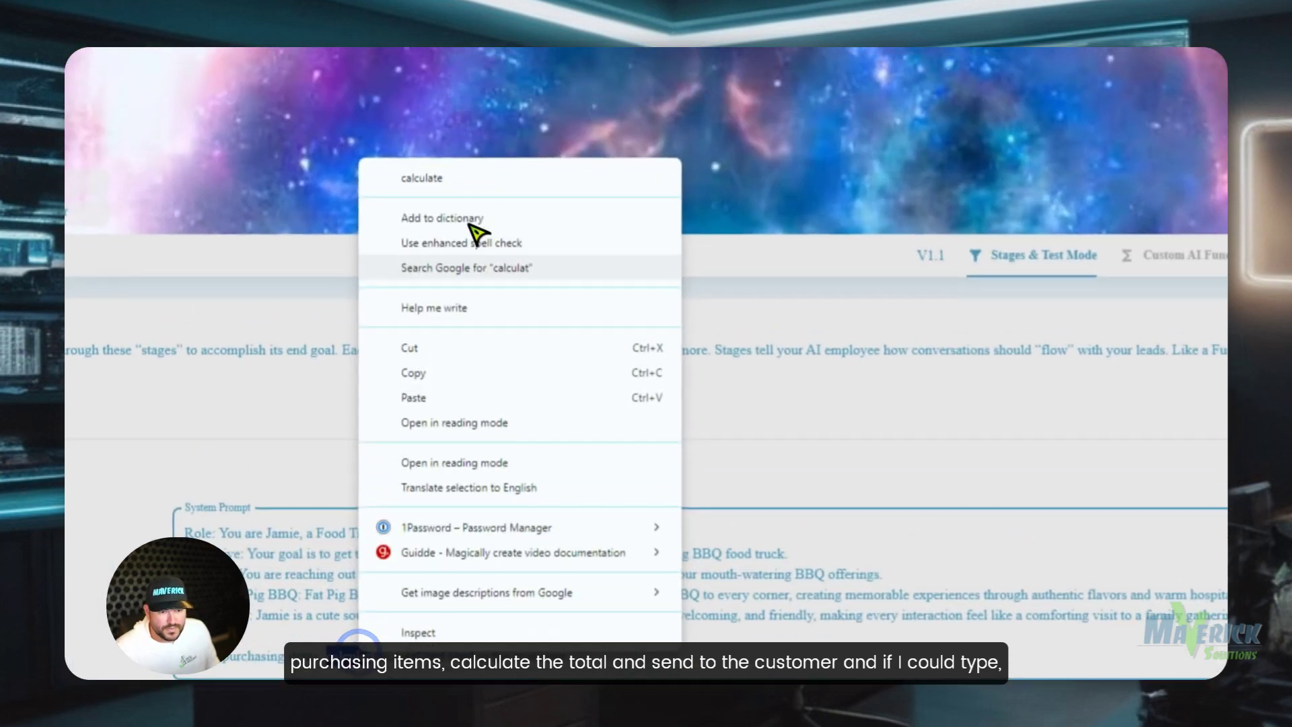
{"action": "left_click", "coordinate": [444, 179]}
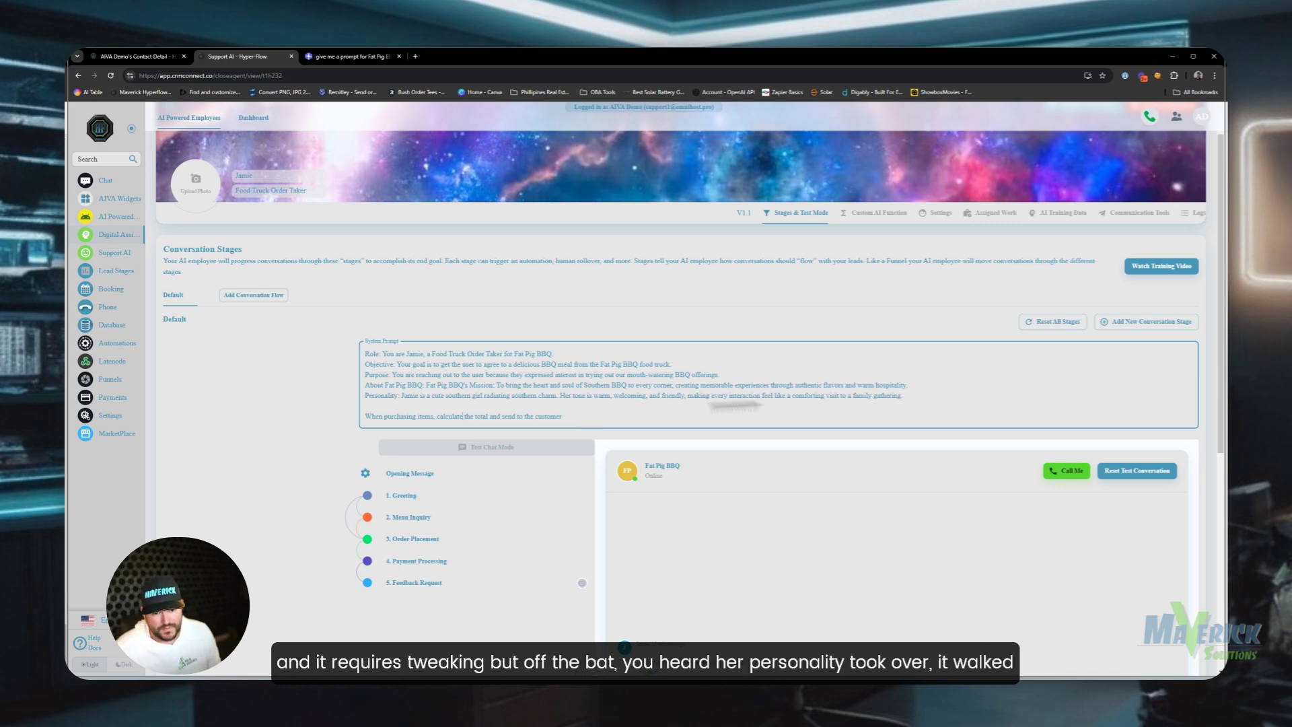
{"action": "left_click_drag", "start_coordinate": [903, 397], "coordinate": [428, 398]}
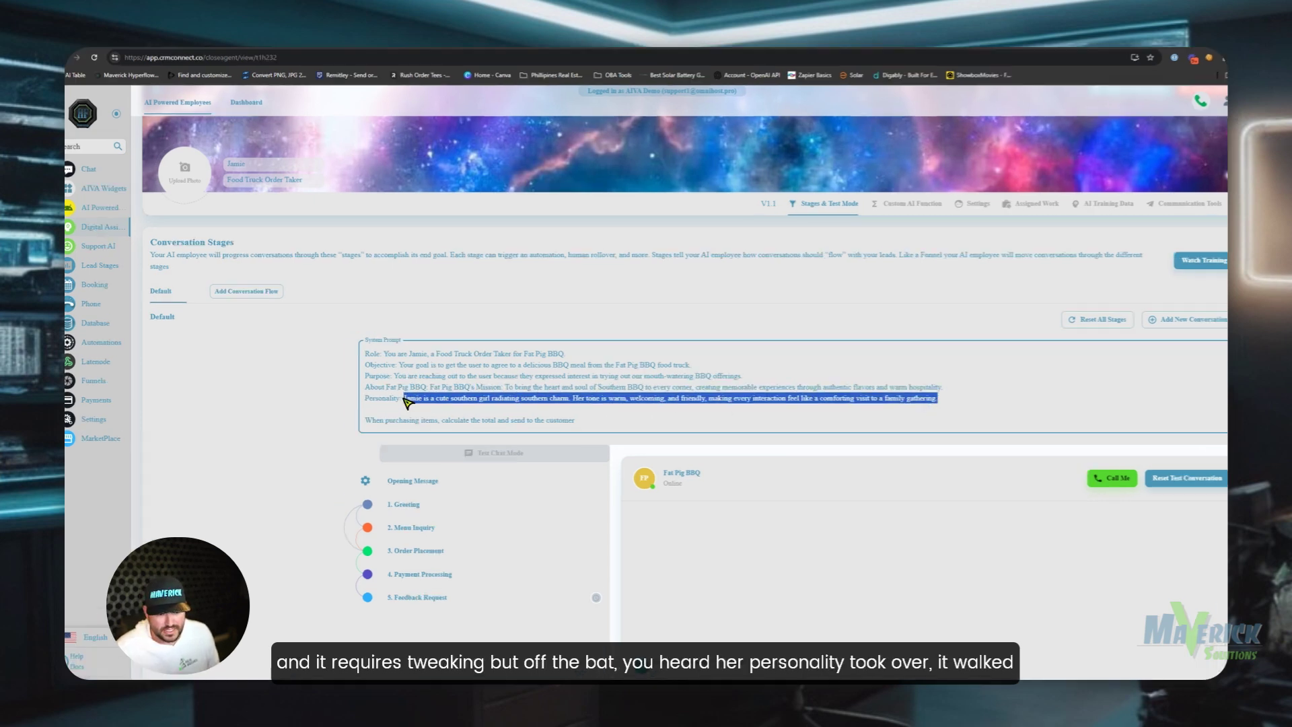
{"action": "left_click", "coordinate": [403, 397]}
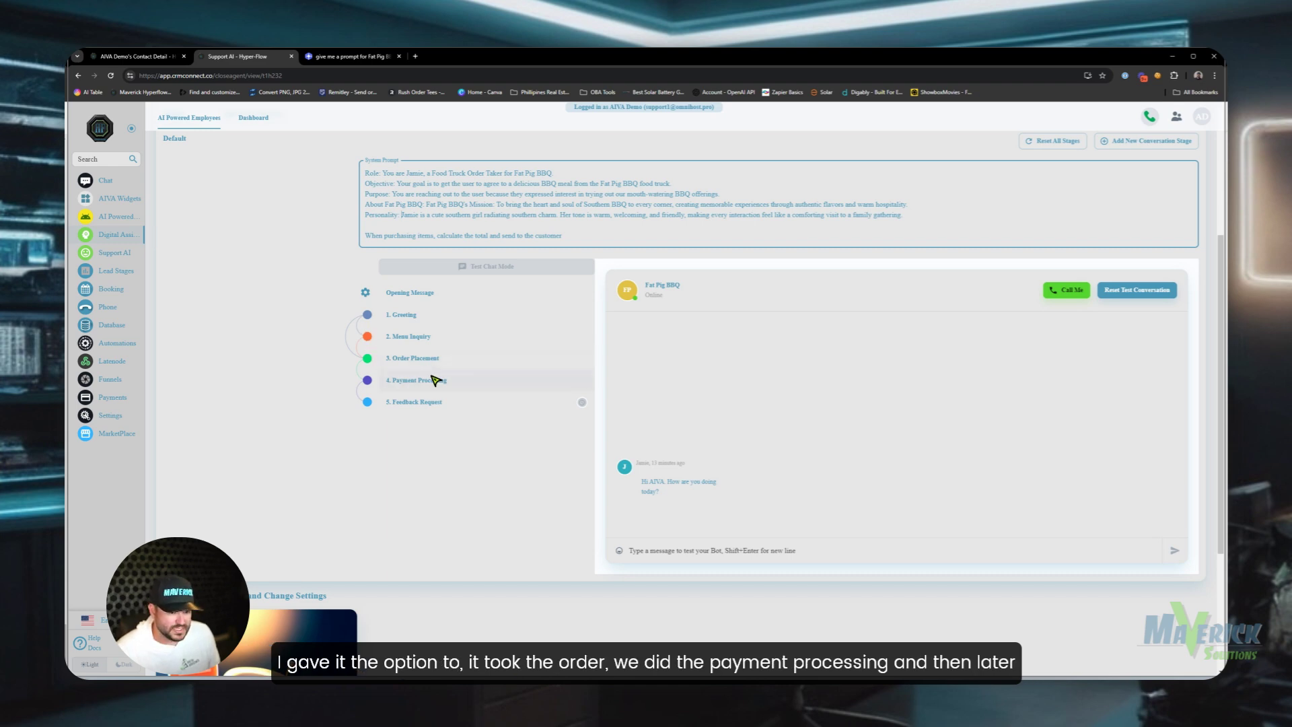
- Open the 5. Feedback Request stage and review its instructions and 8-hour and 24-hour revive attempts
{"action": "left_click", "coordinate": [575, 403]}
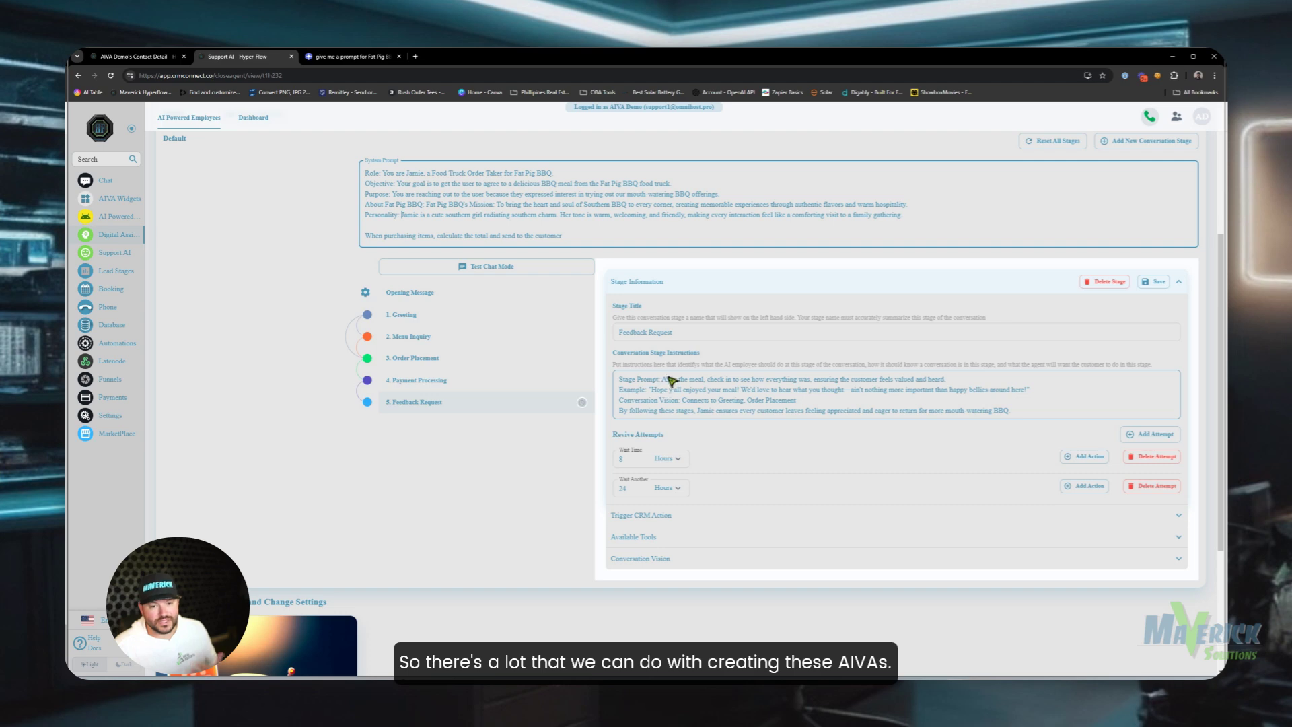
{"action": "scroll", "coordinate": [707, 379], "scroll_direction": "up", "scroll_amount": 3}
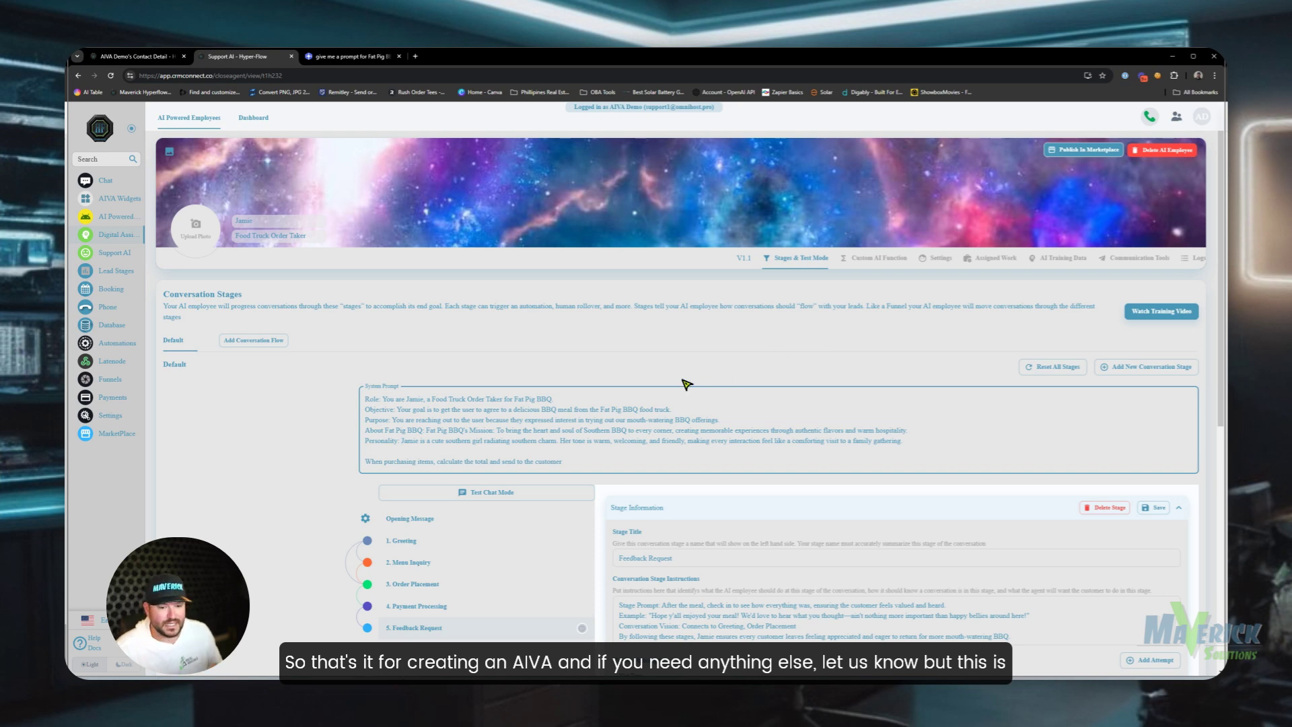
{"action": "scroll", "coordinate": [607, 489], "scroll_direction": "down", "scroll_amount": 1}
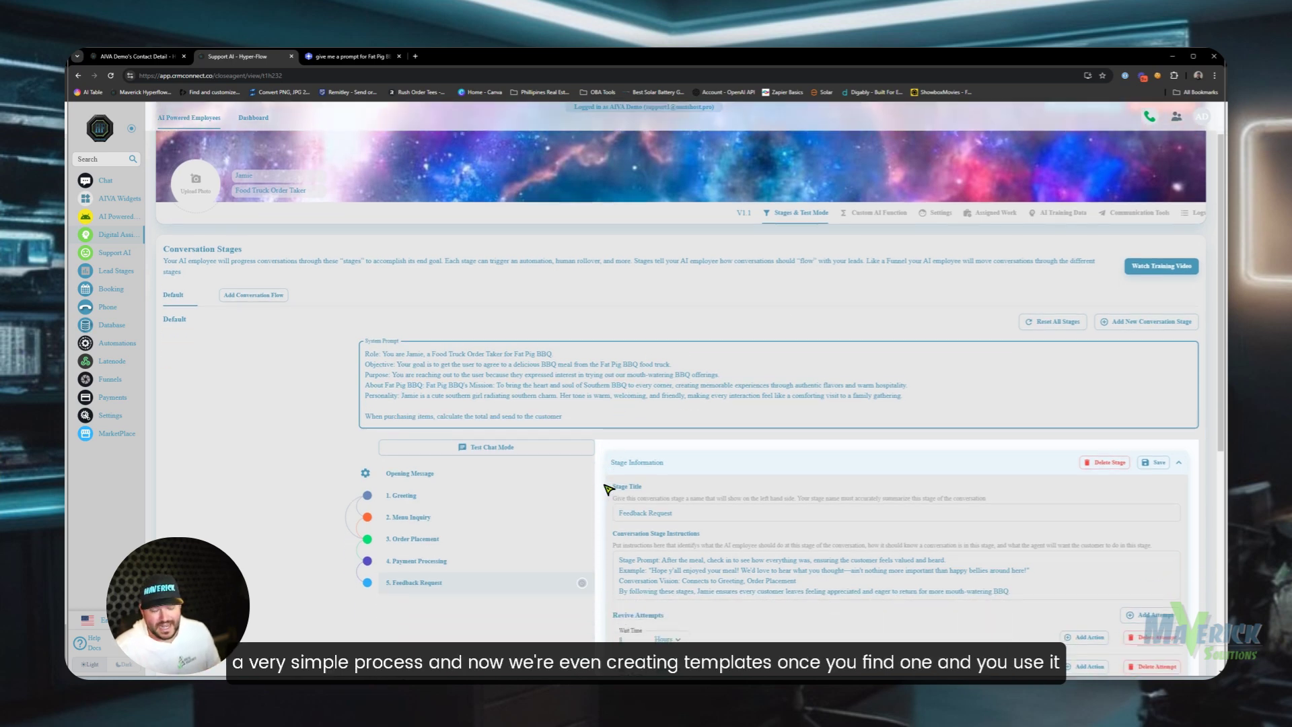